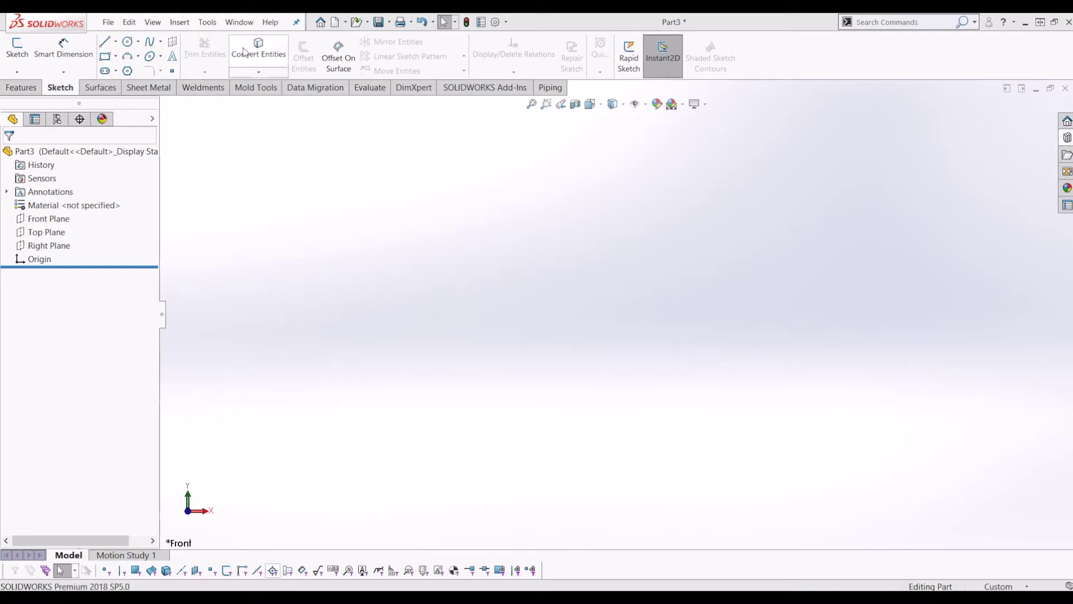
- Start a sketch on the Front Plane for the revolved part's cross-section profile
left_click(18, 47)
mouse_move(626, 244)
middle_mouse_down()
mouse_move(724, 259)
mouse_move(709, 347)
middle_mouse_up()
middle_click_drag(689, 278, 686, 252)
left_click(688, 266)
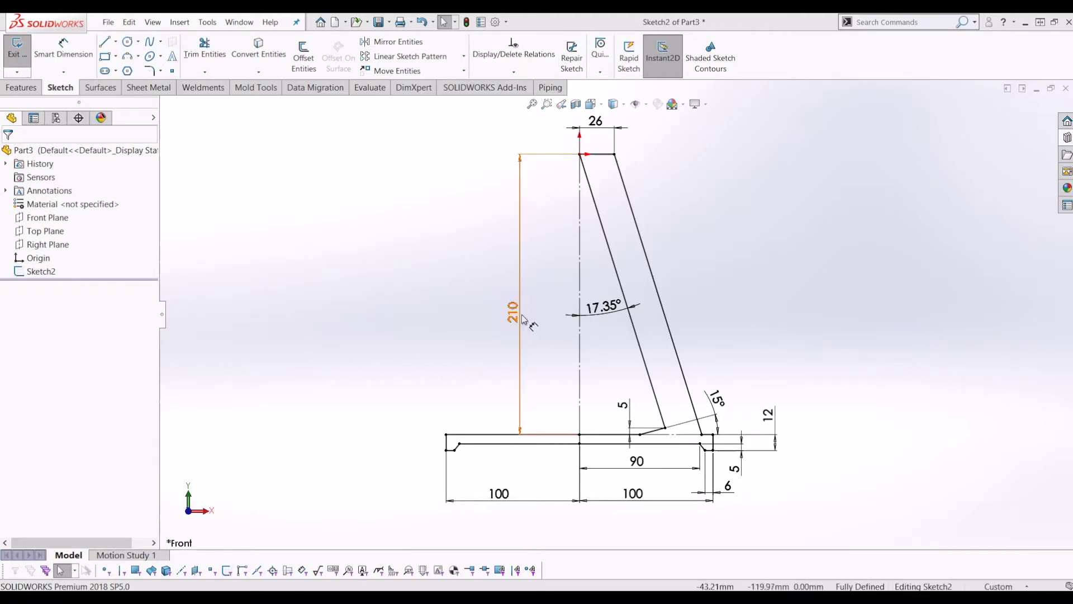
- Move the 210 mm height dimension closer to the vertical centreline, and examine the two long slanted lines of the profile
left_click_drag(524, 319, 547, 318)
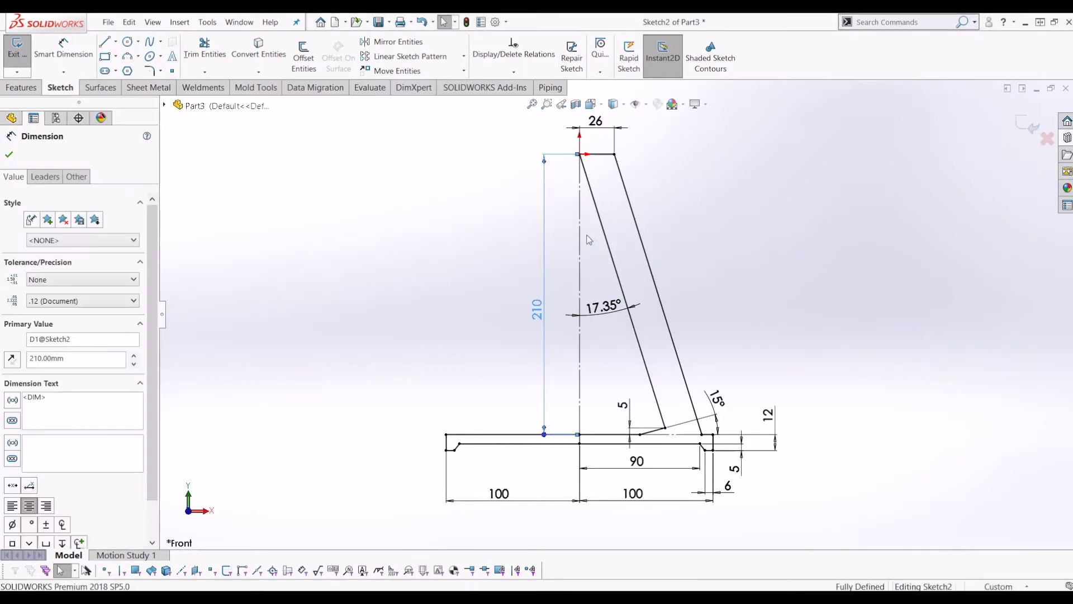
left_click(606, 233)
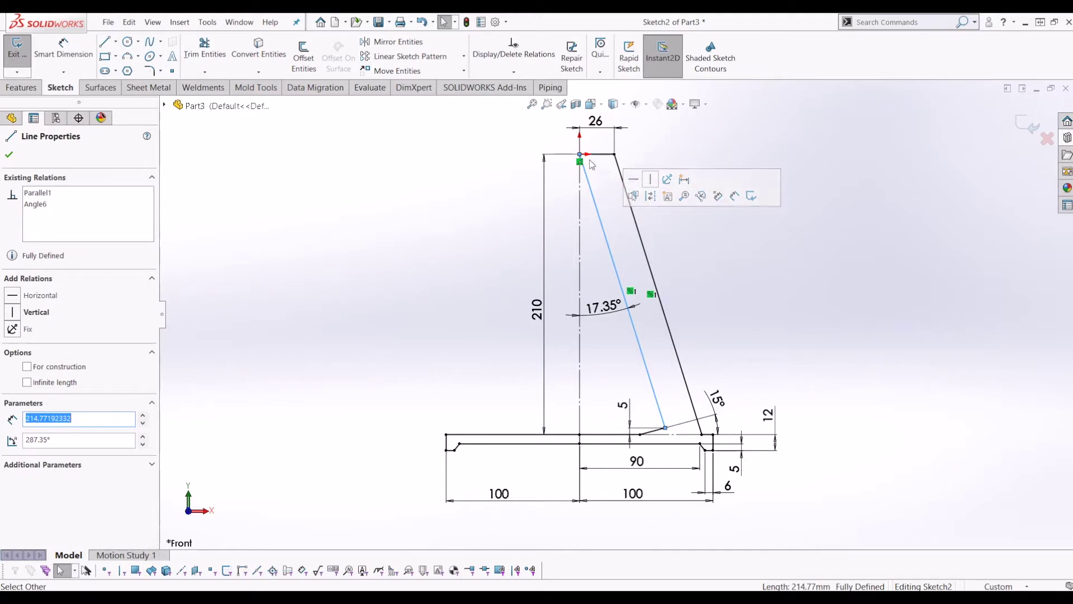
left_click(622, 178)
scroll(649, 178, "down", 1)
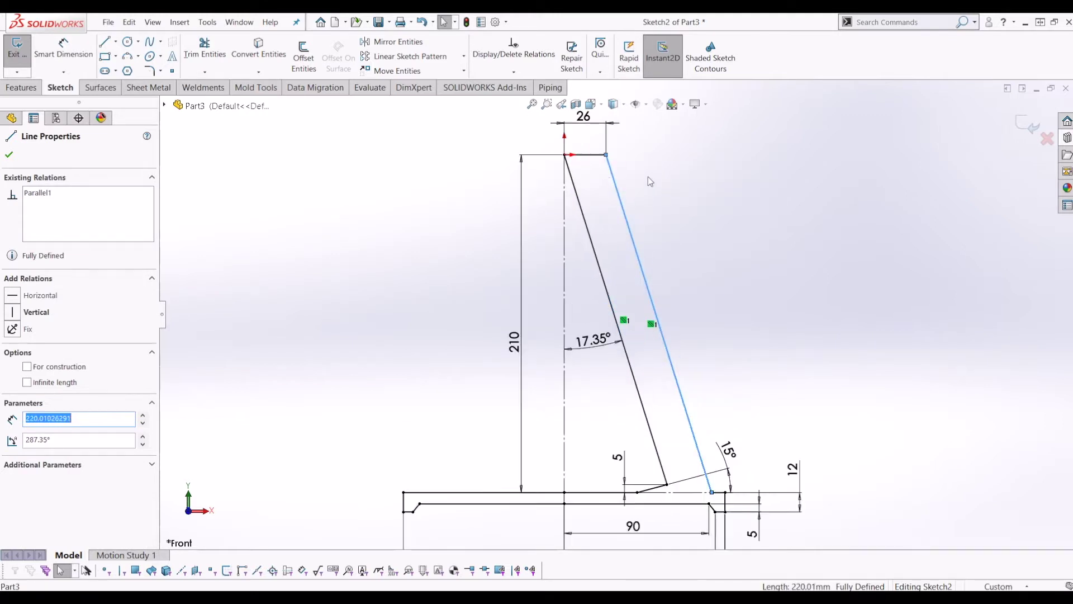
scroll(626, 174, "up", 2)
scroll(575, 260, "down", 4)
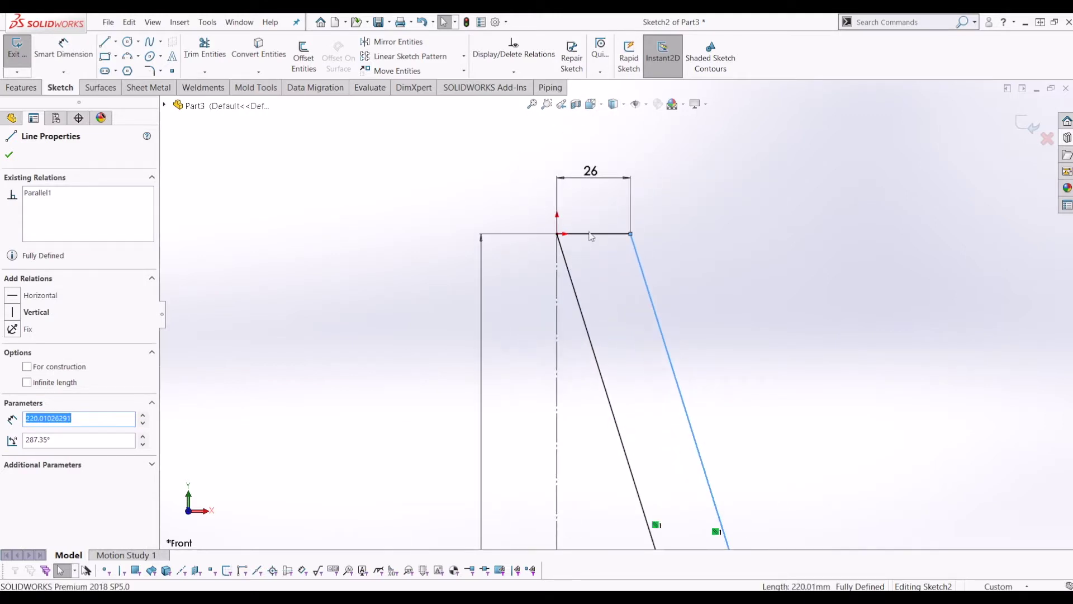
scroll(626, 316, "up", 3)
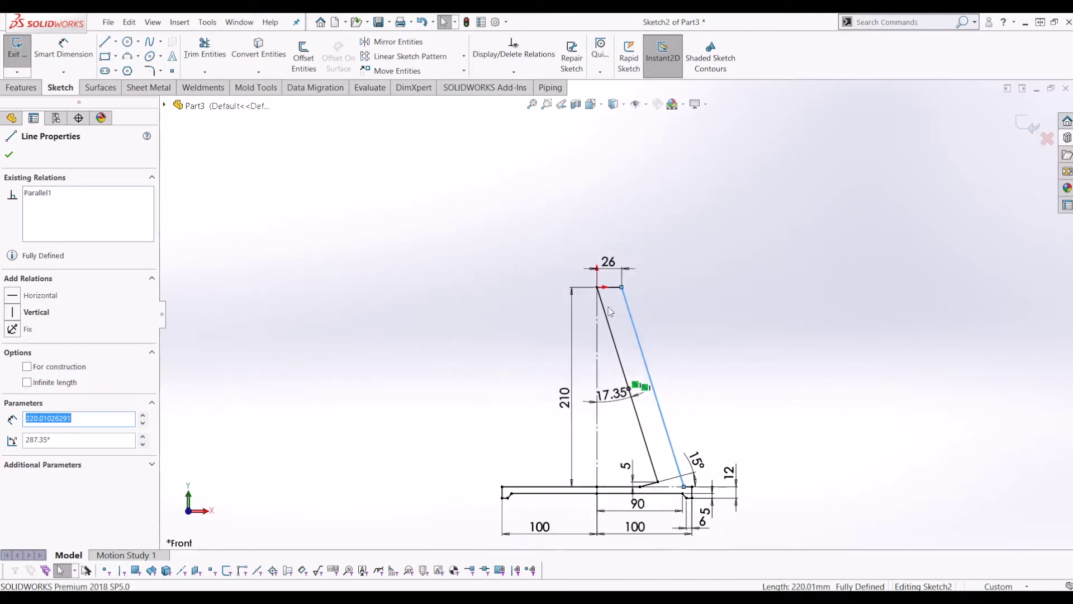
scroll(621, 480, "down", 3)
scroll(721, 458, "down", 3)
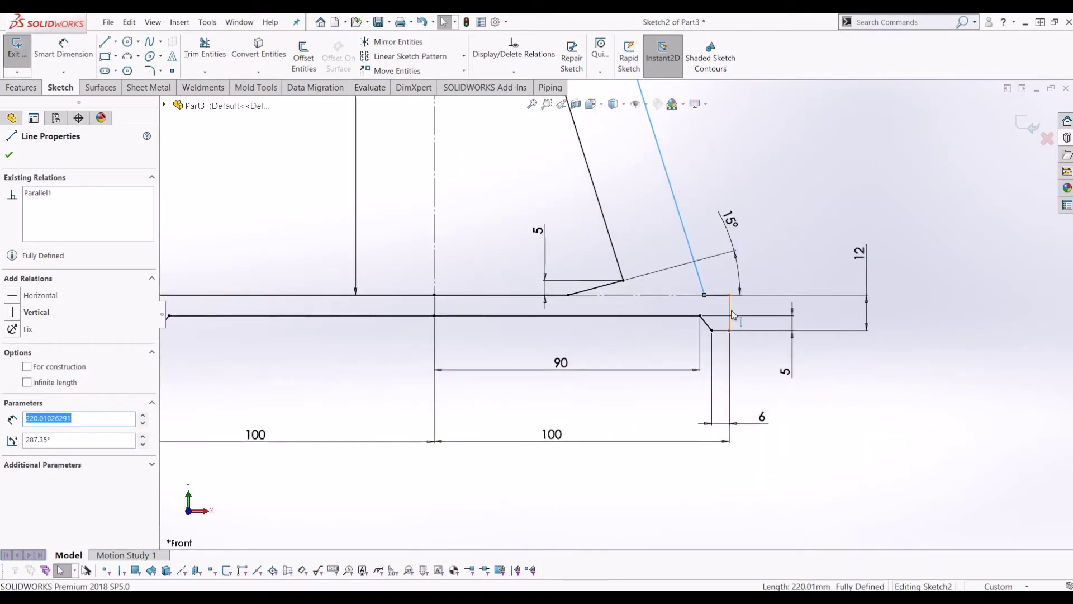
- Examine the 15° angle, the small slanted corner line and the 90 mm dimension at the base of the profile
left_click(703, 323)
left_click(729, 220)
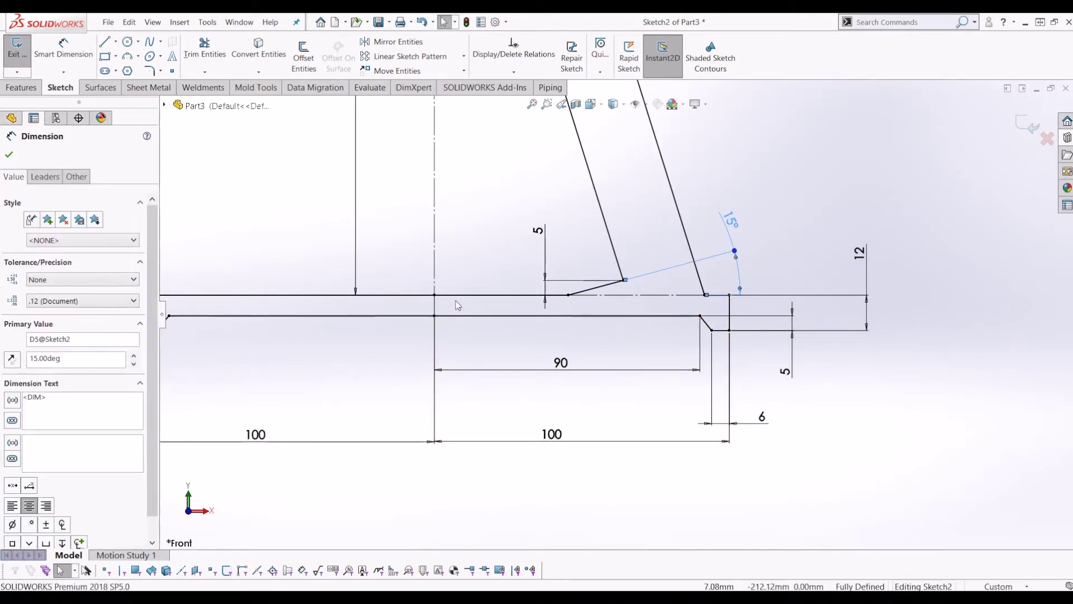
scroll(640, 298, "up", 4)
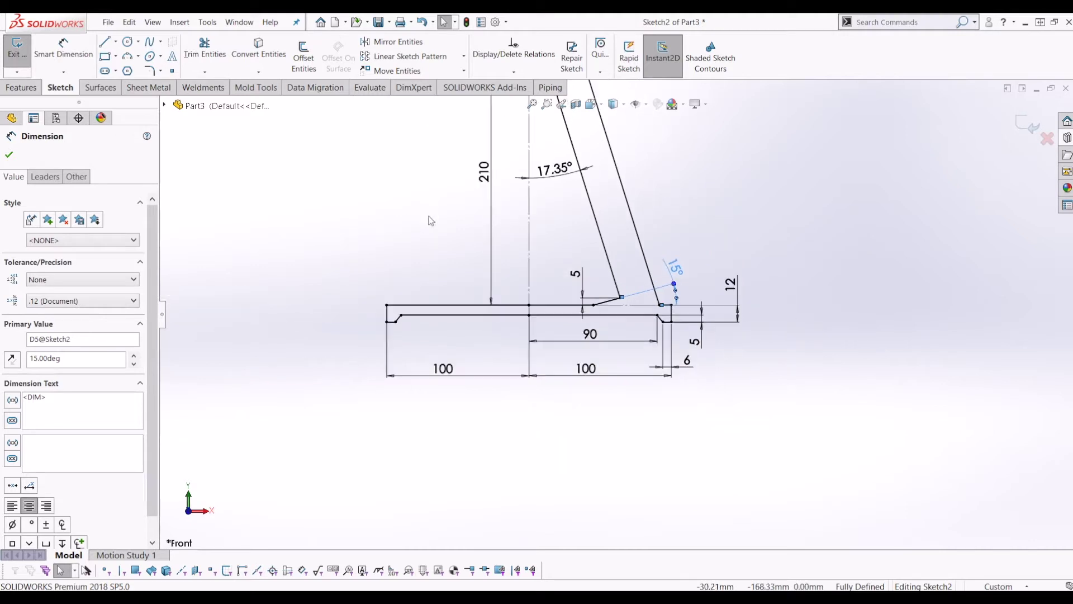
scroll(686, 285, "down", 2)
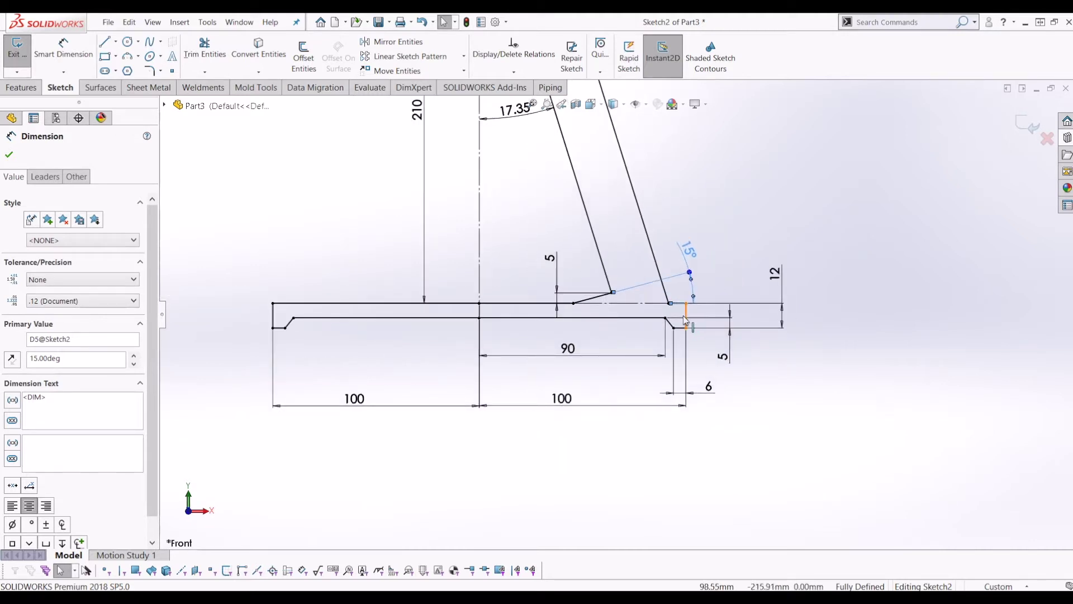
double_click(568, 350)
key("Return")
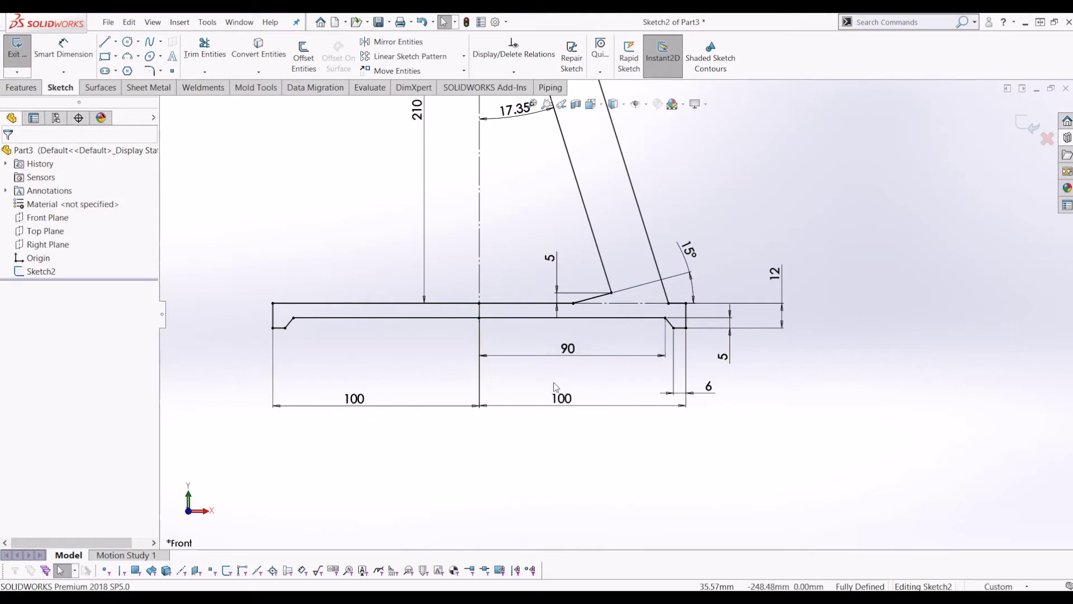
scroll(531, 292, "up", 3)
scroll(469, 304, "down", 2)
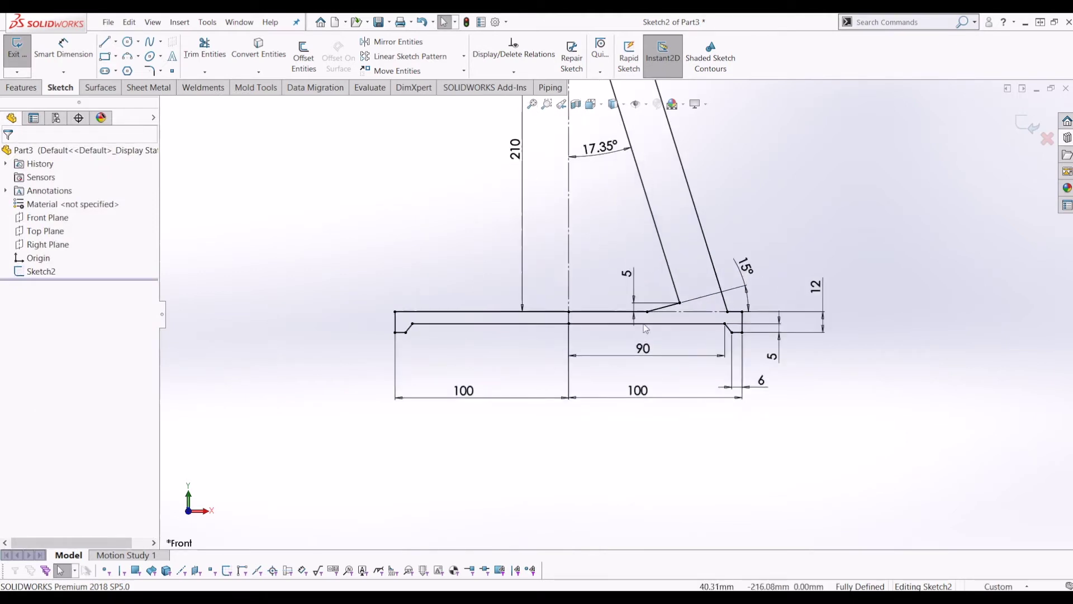
- Examine the base's horizontal edges and the relation between the two lower lines that meet at the centreline
scroll(473, 377, "up", 3)
scroll(473, 377, "down", 2)
scroll(579, 254, "down", 1)
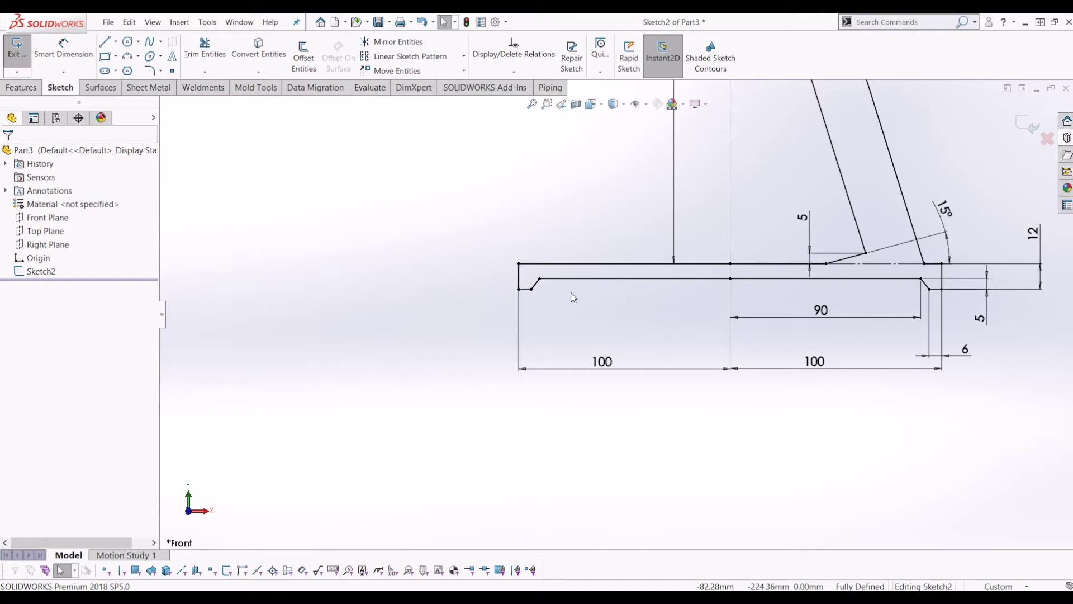
scroll(497, 273, "down", 2)
scroll(616, 314, "up", 2)
scroll(671, 277, "down", 1)
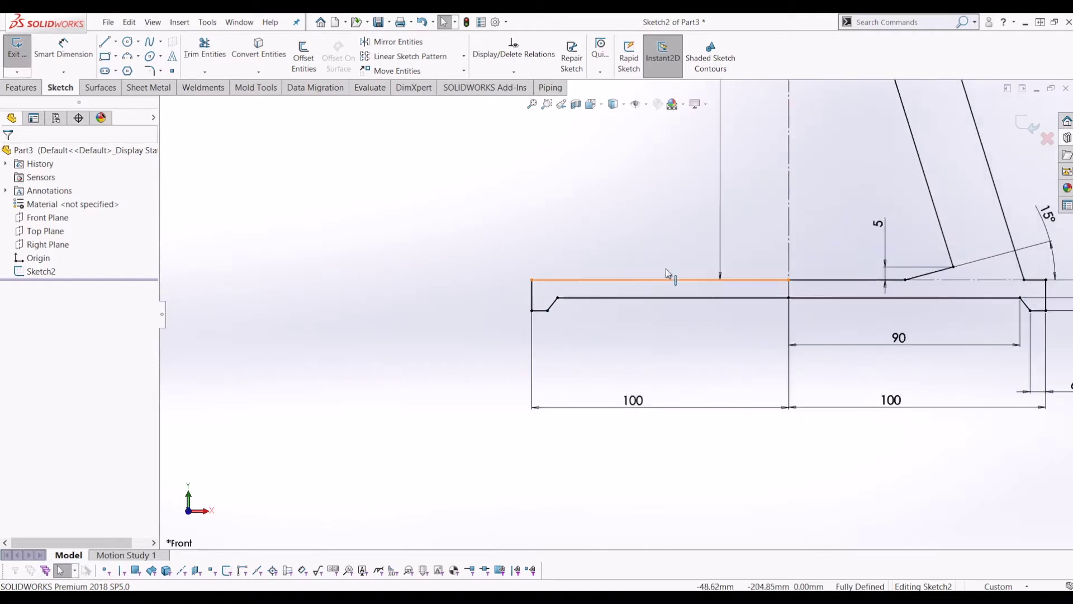
scroll(827, 289, "up", 2)
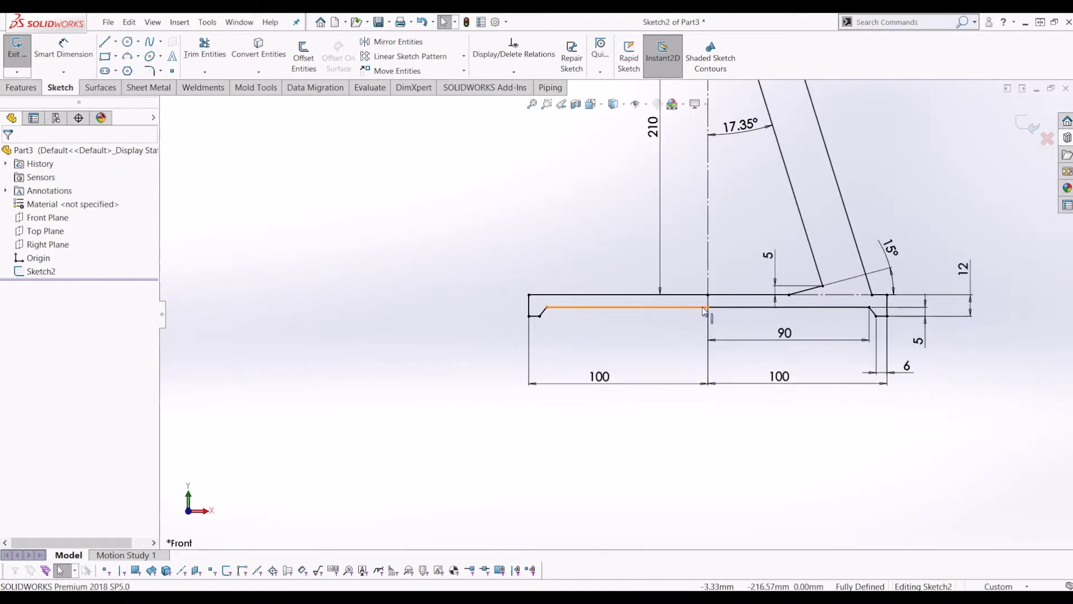
scroll(722, 306, "down", 1)
left_click(721, 308)
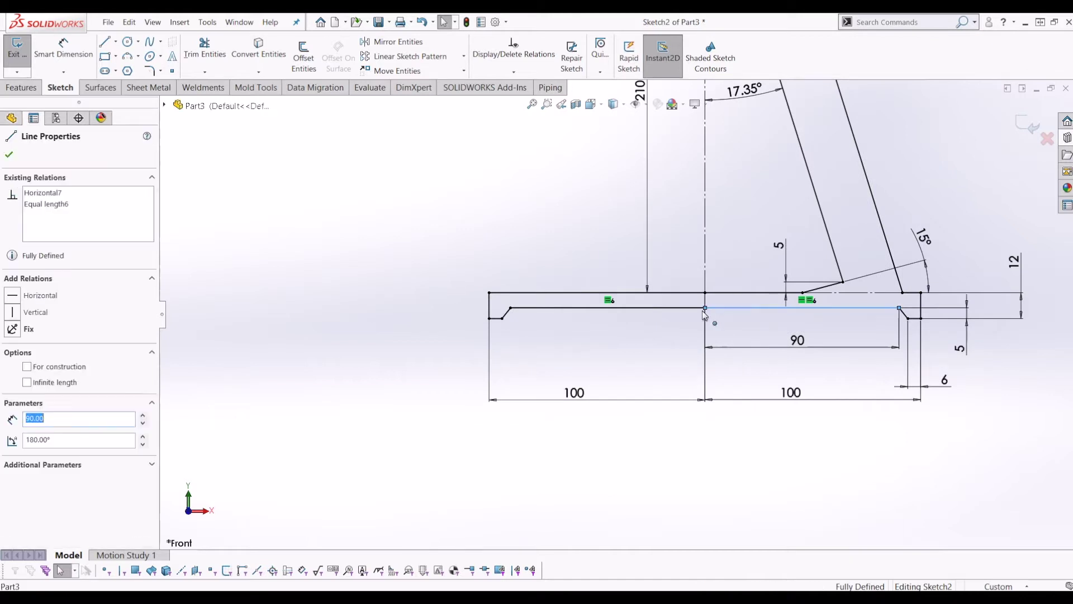
left_click(672, 307, "ctrl")
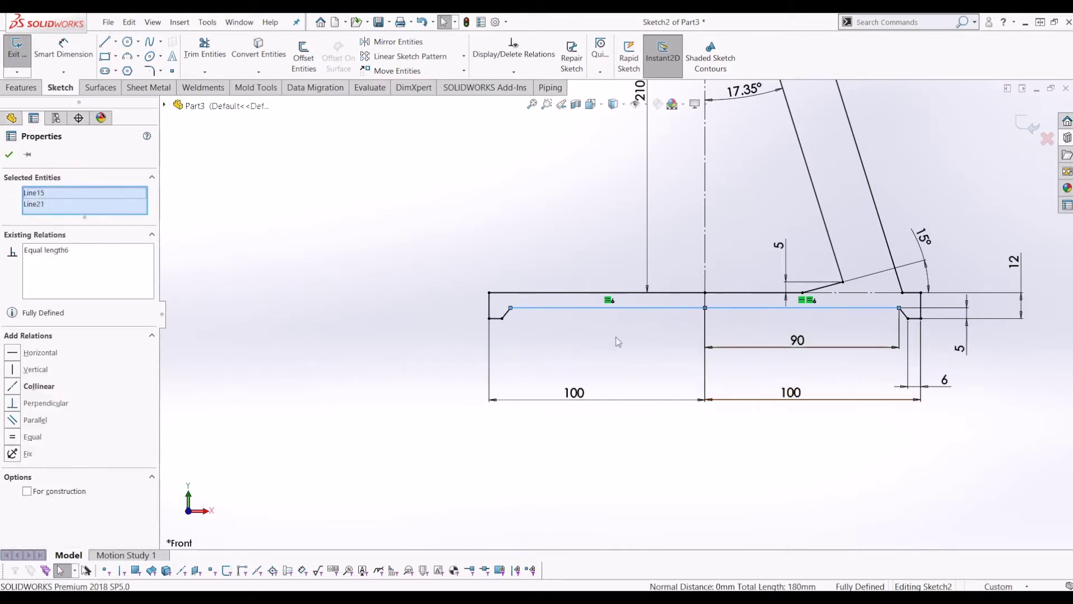
left_click(584, 346)
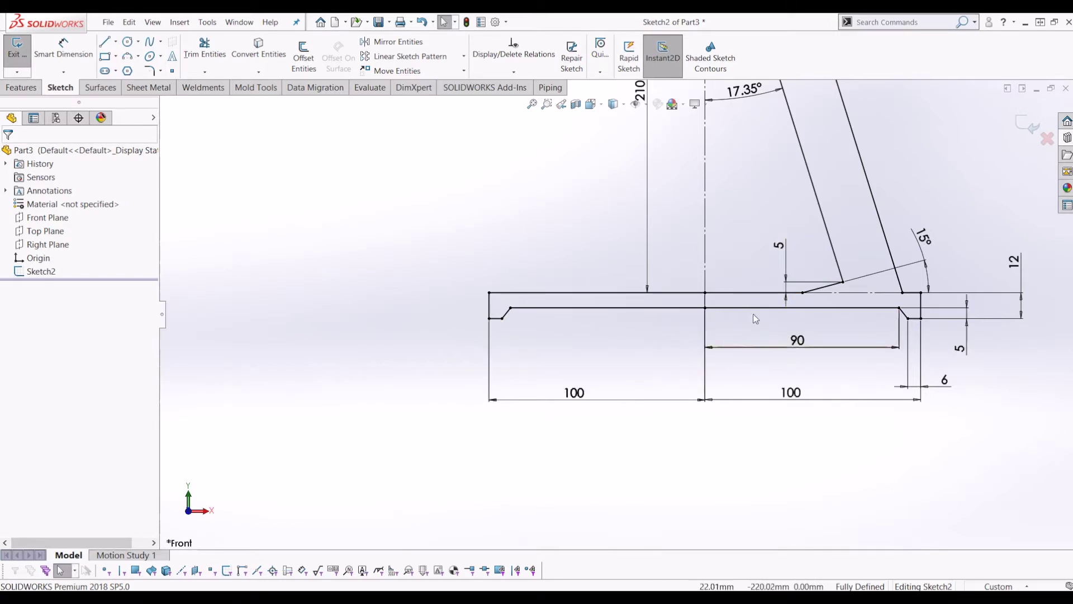
- Examine the relations between the matching slanted, bottom and vertical end lines on both sides of the base
scroll(754, 316, "down", 1)
left_click(448, 315)
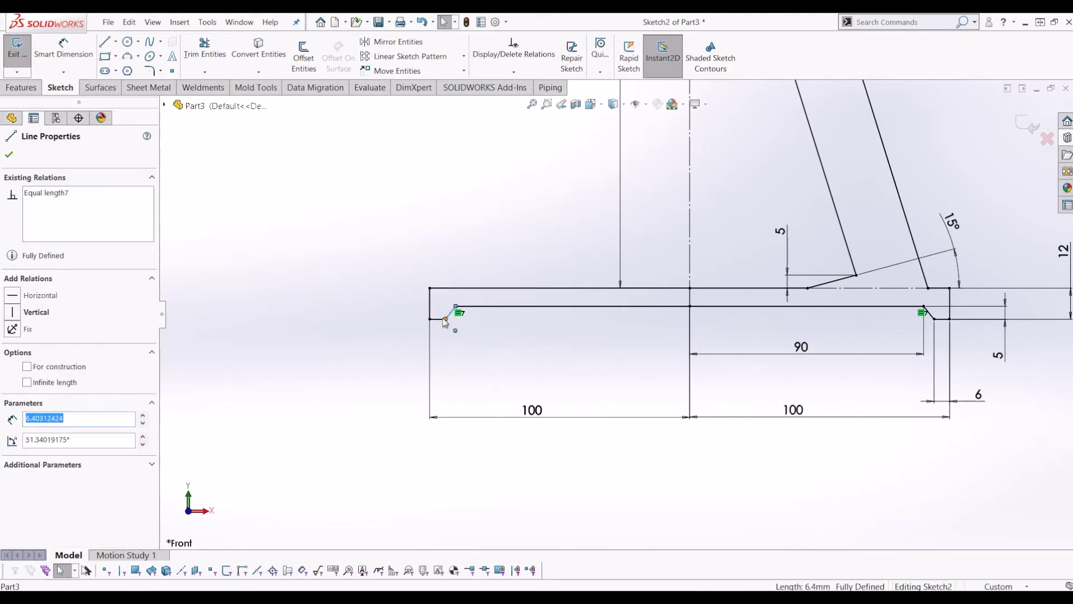
left_click(928, 313, "ctrl")
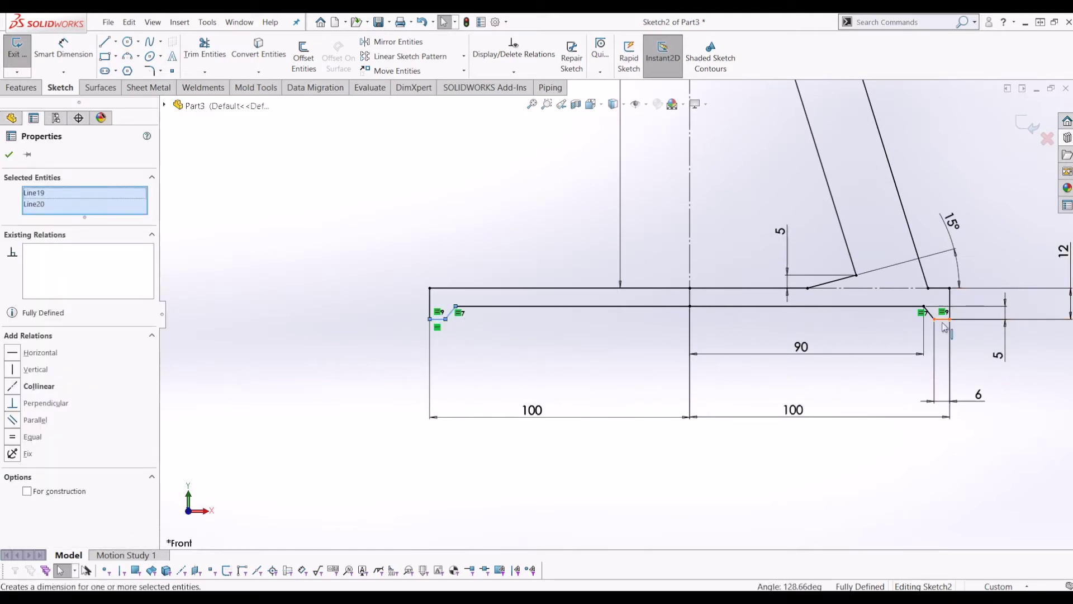
left_click(430, 299)
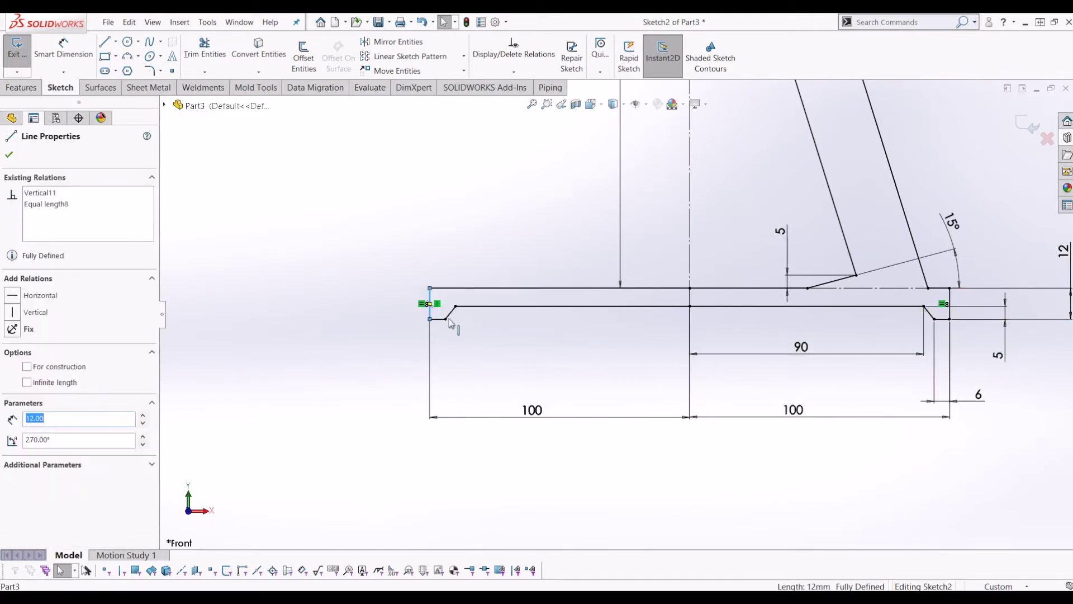
left_click(623, 352)
scroll(604, 380, "up", 5)
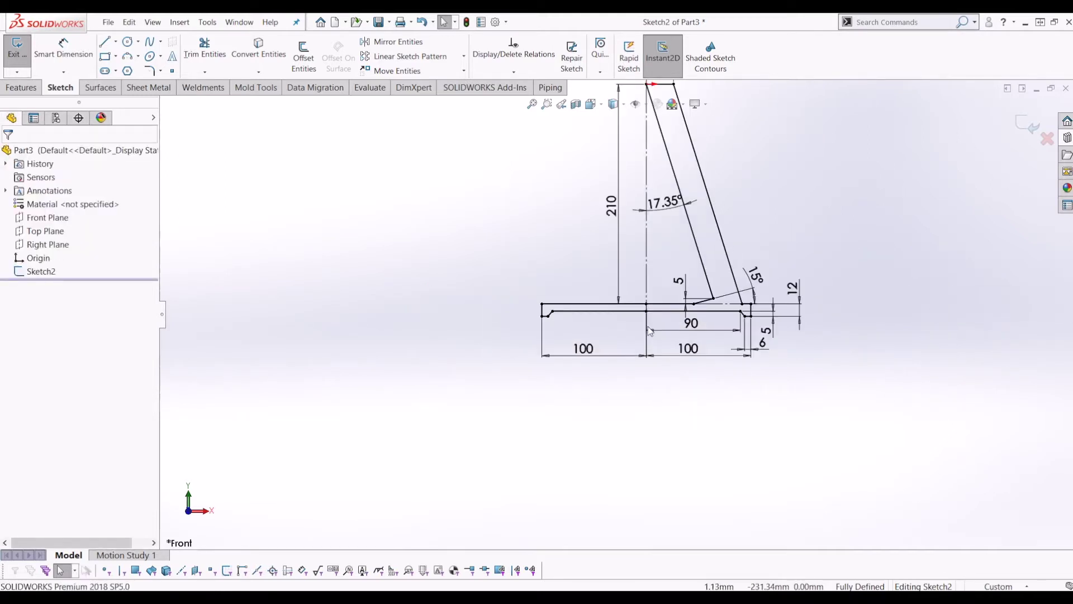
key("f")
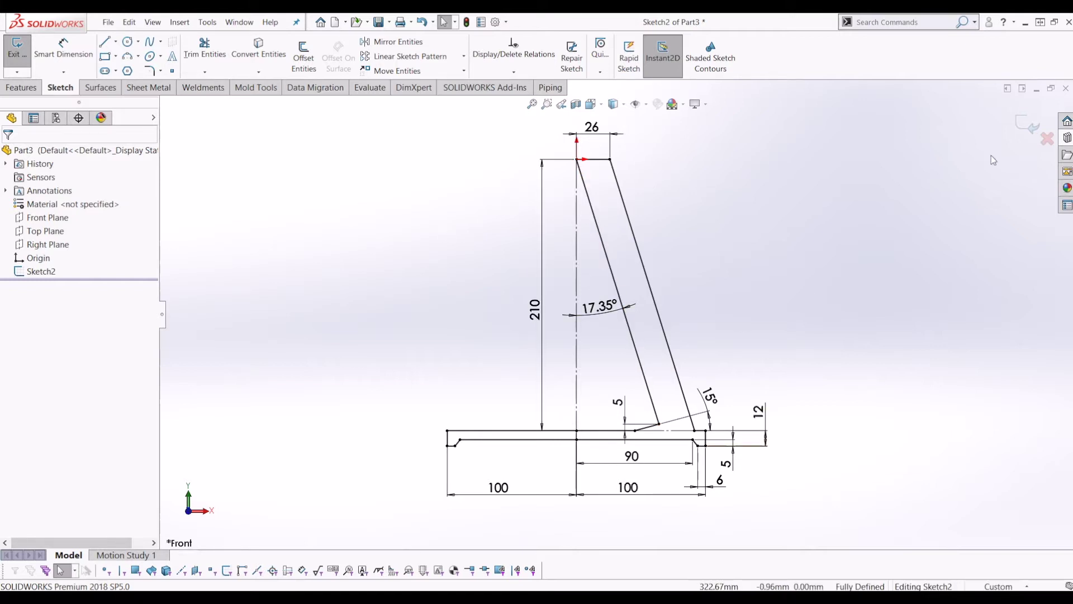
- Finish the profile sketch and revolve it 360° about its short 26 mm line at the origin
left_click(1026, 126)
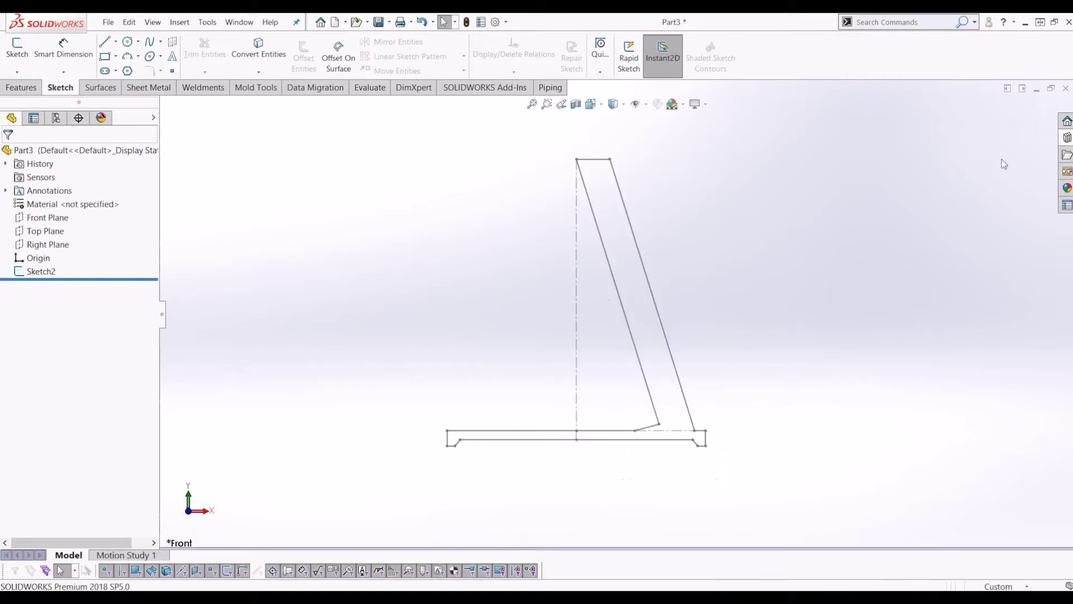
left_click(21, 88)
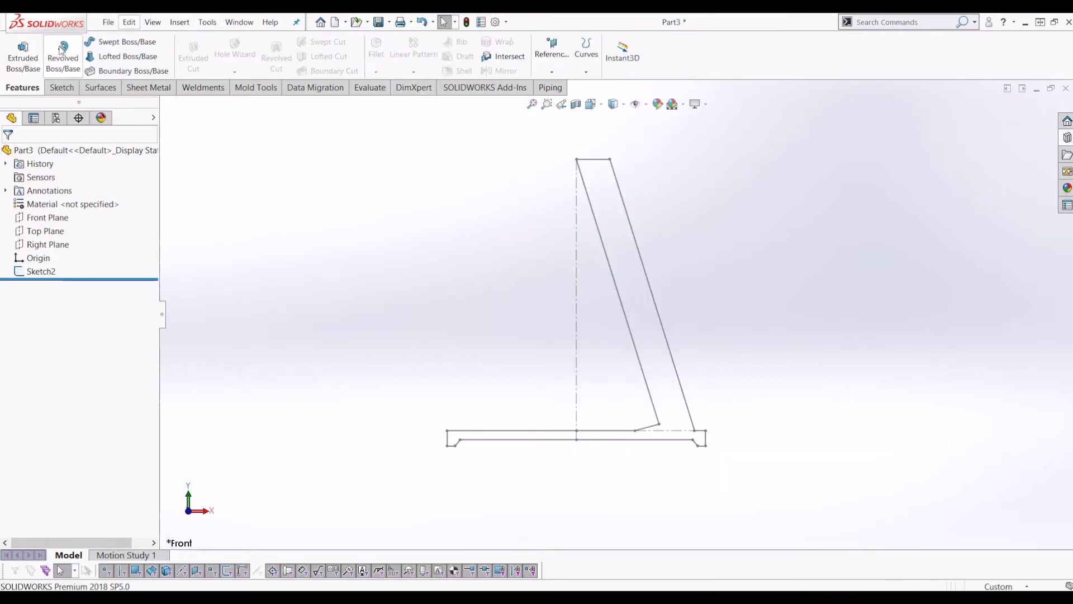
left_click(62, 52)
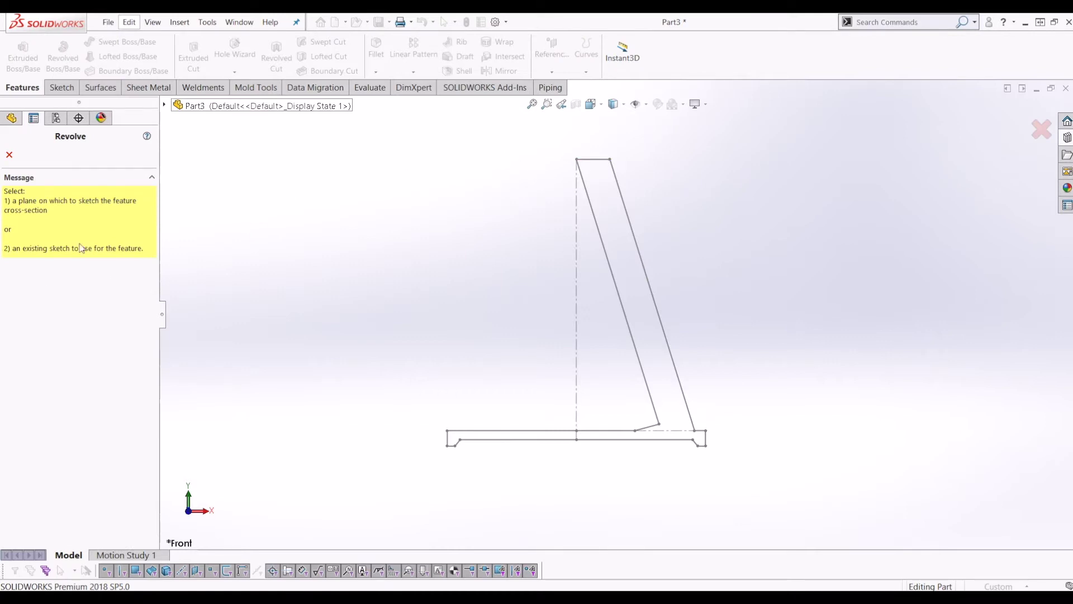
mouse_move(522, 298)
middle_mouse_down()
mouse_move(511, 258)
mouse_move(506, 287)
mouse_move(762, 426)
middle_mouse_up()
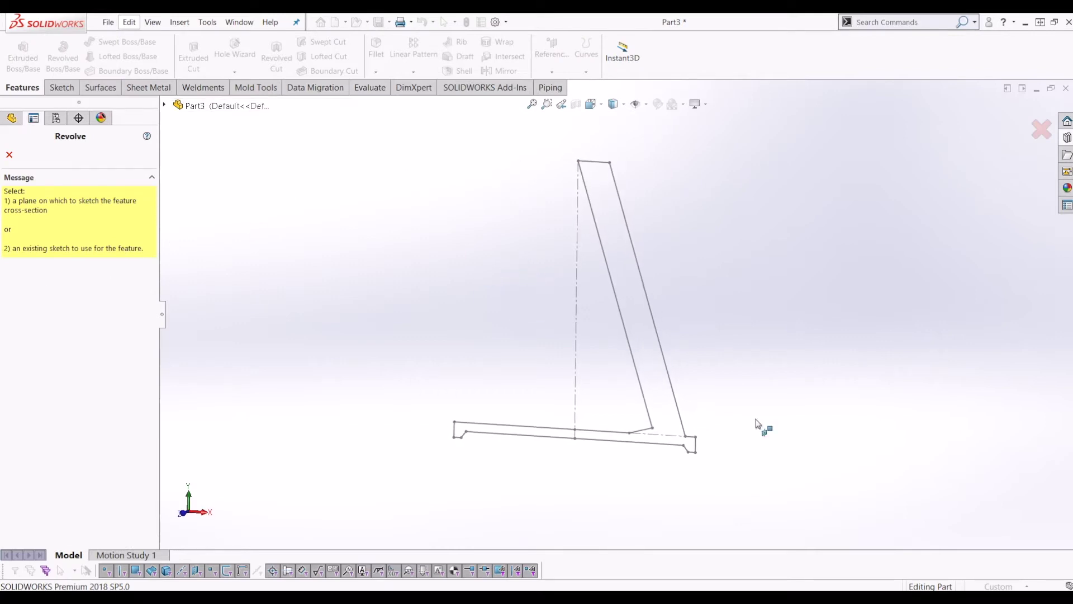
left_click(600, 165)
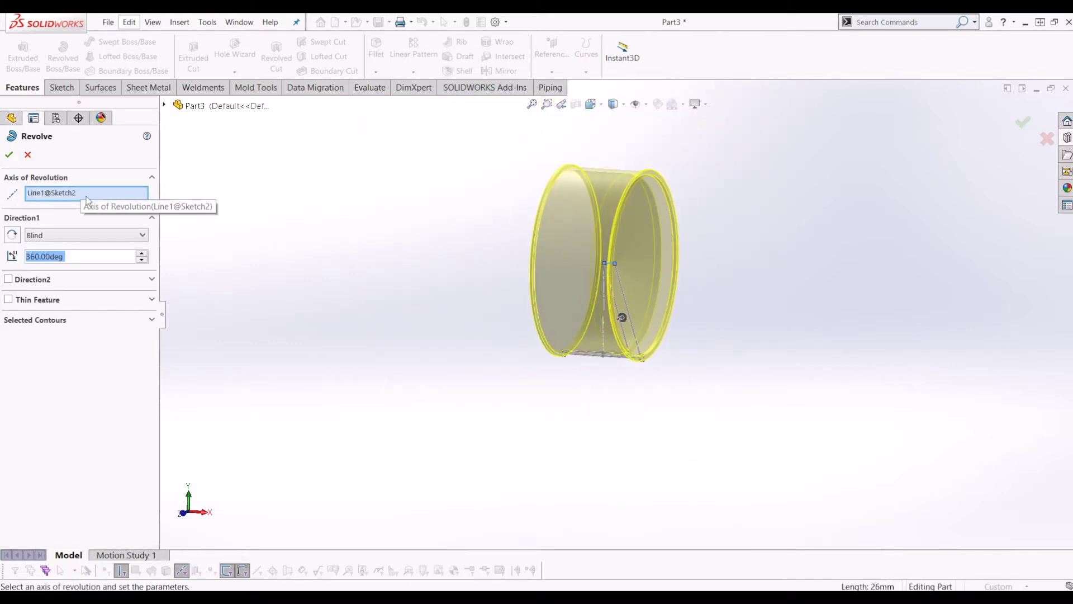
middle_click_drag(544, 174, 565, 269)
scroll(610, 333, "down", 7)
scroll(678, 304, "up", 5)
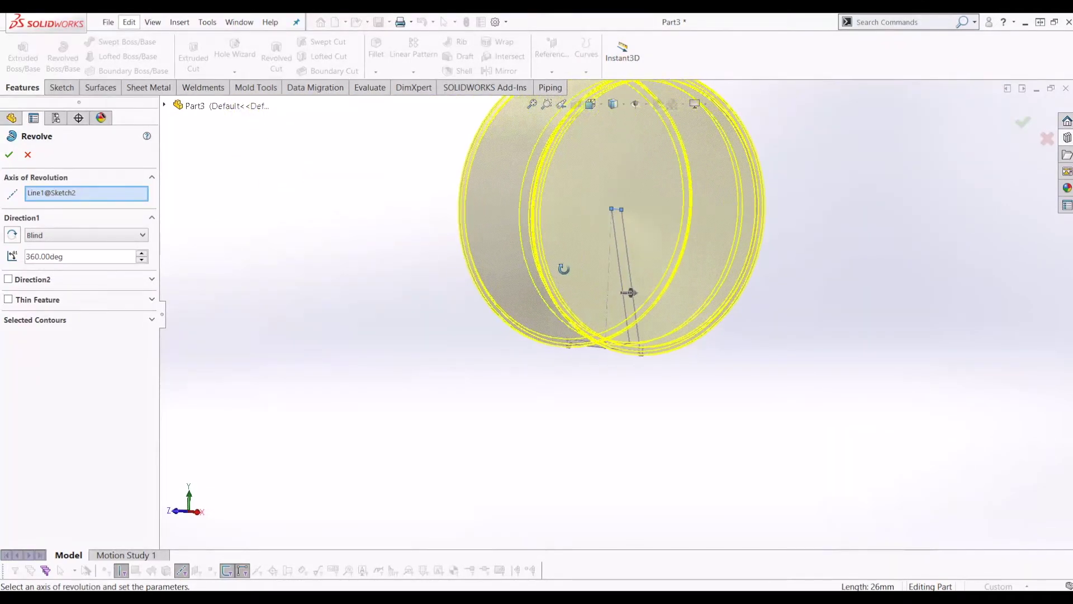
left_click(10, 155)
- Start an extruded boss sketch on the Right Plane
mouse_move(626, 95)
middle_mouse_down()
mouse_move(652, 86)
mouse_move(770, 139)
mouse_move(822, 132)
mouse_move(719, 115)
mouse_move(671, 180)
mouse_move(686, 200)
middle_mouse_up()
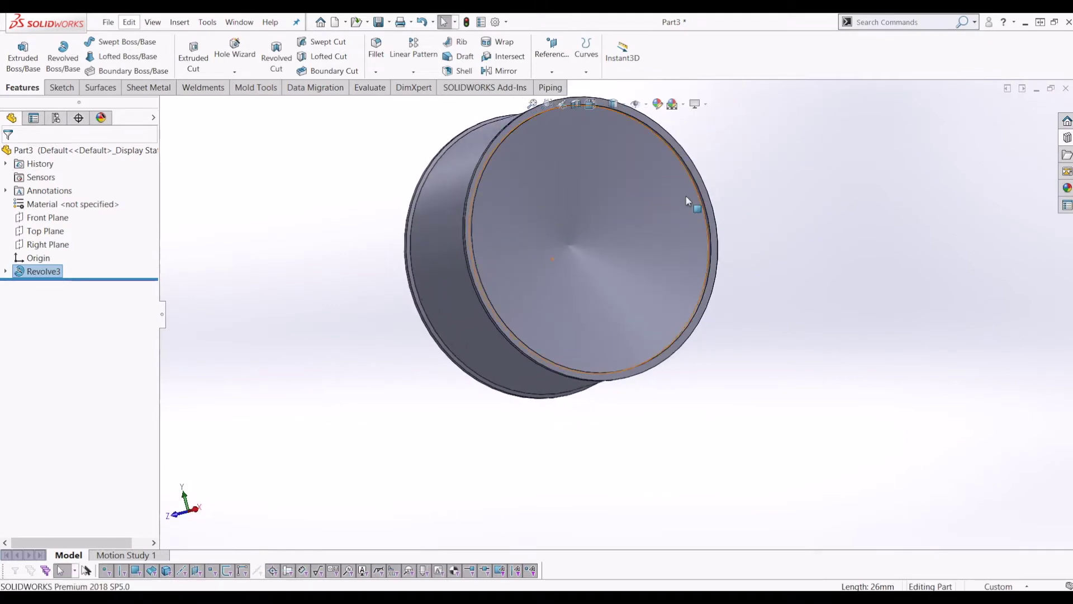
left_click(50, 243)
middle_click_drag(378, 195, 342, 192)
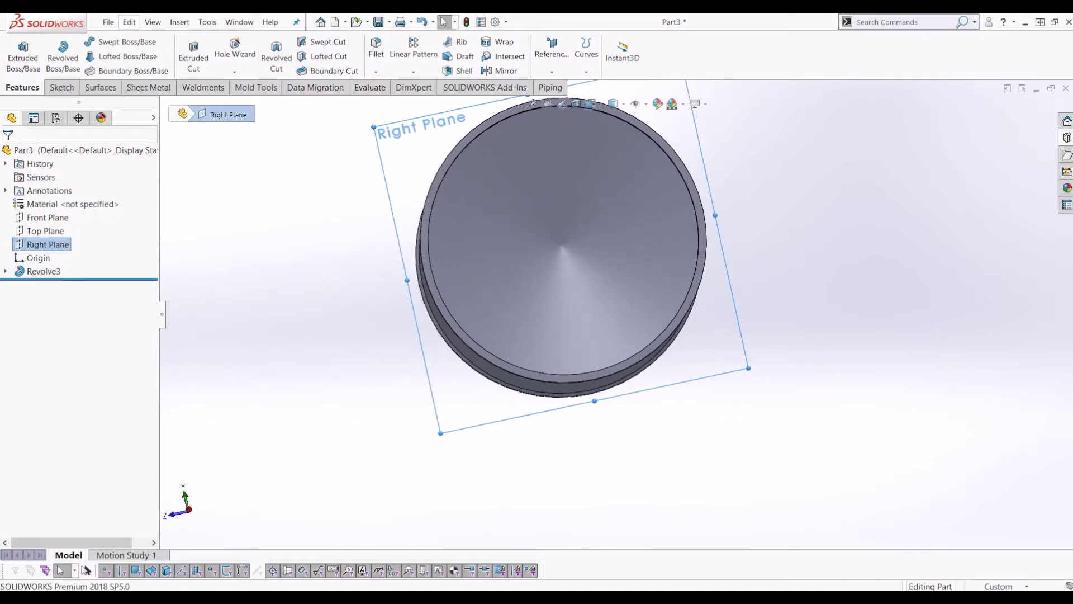
left_click(37, 60)
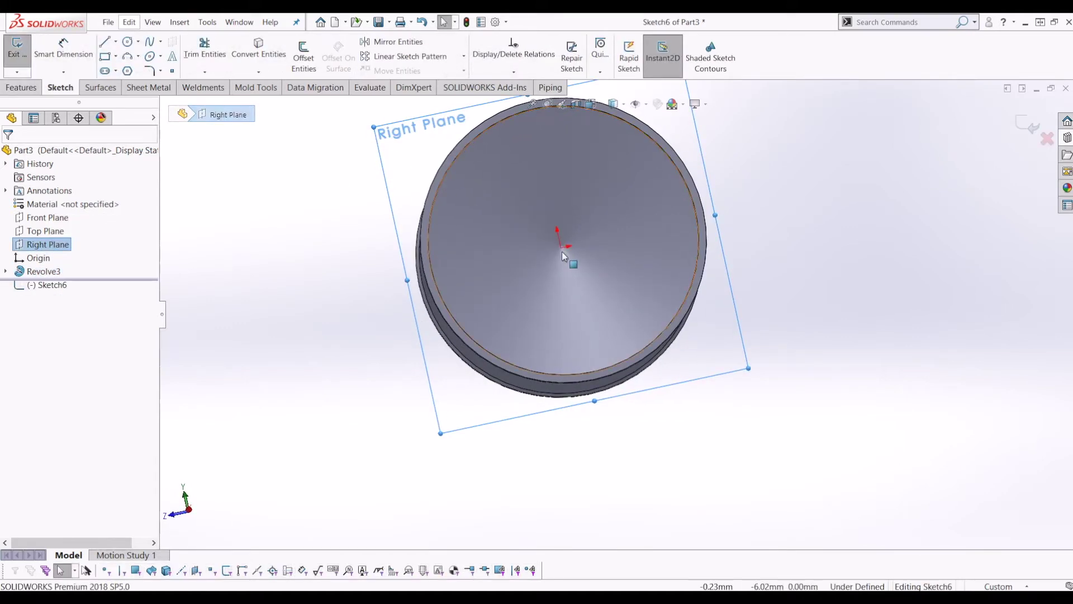
- Sketch a circle centred on the origin and set its diameter to 110 mm
left_click(127, 41)
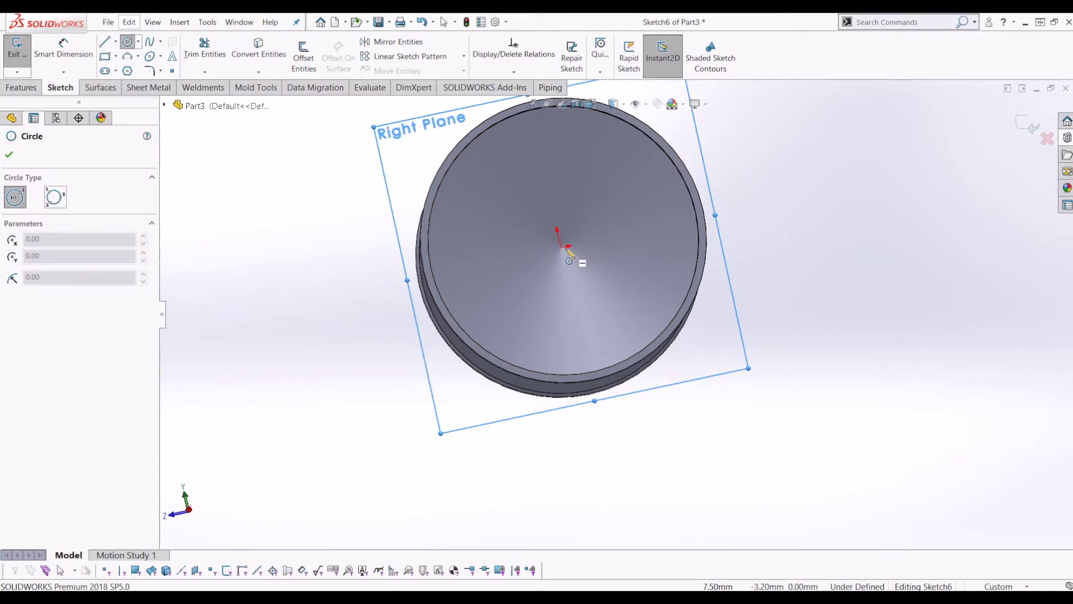
left_click(562, 249)
left_click(599, 239)
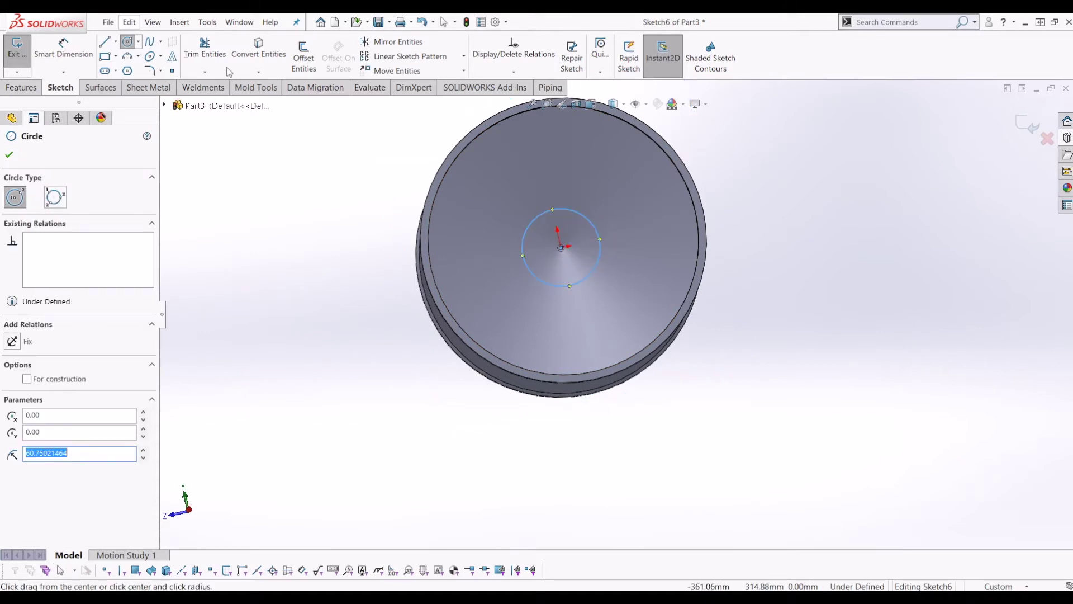
left_click(74, 48)
left_click(576, 211)
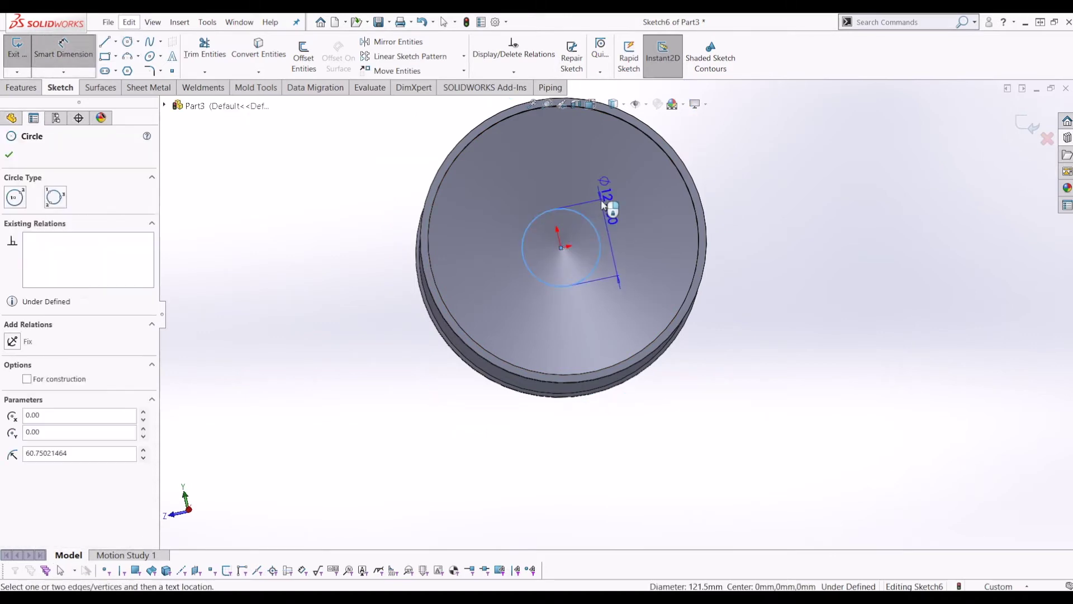
left_click(615, 231)
type("110")
key("Return")
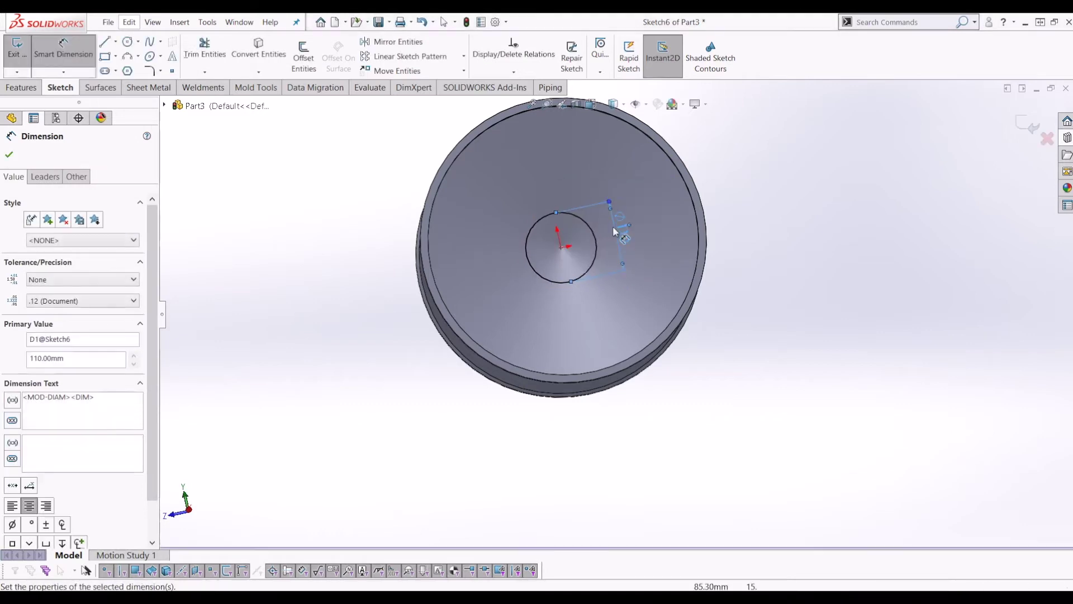
- Finish the circle sketch and extrude it 60 mm blind as a boss merged with the wheel body
left_click(18, 46)
left_click(24, 88)
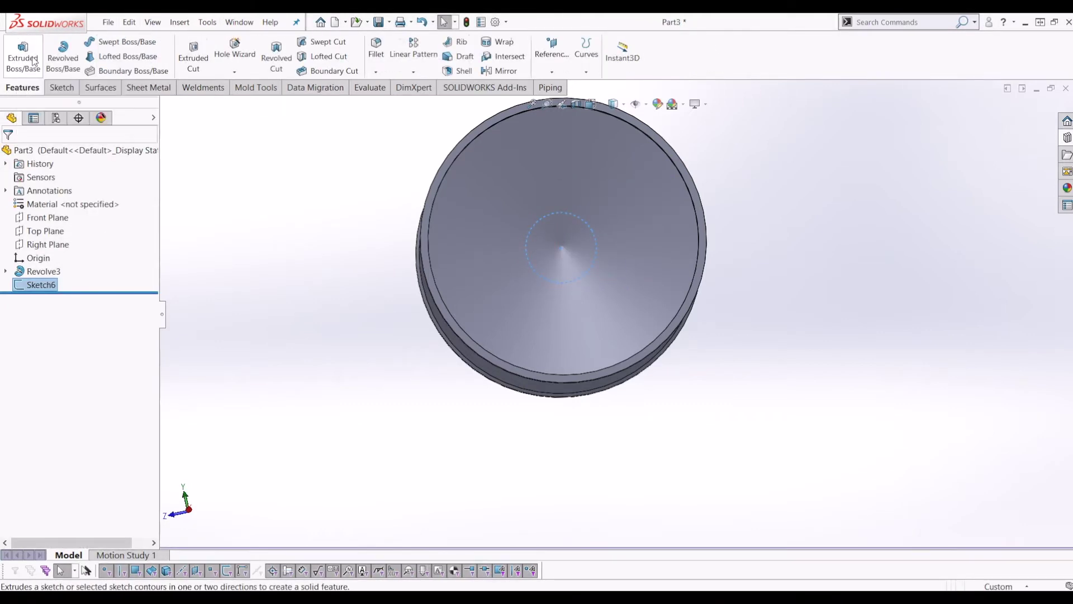
left_click(33, 61)
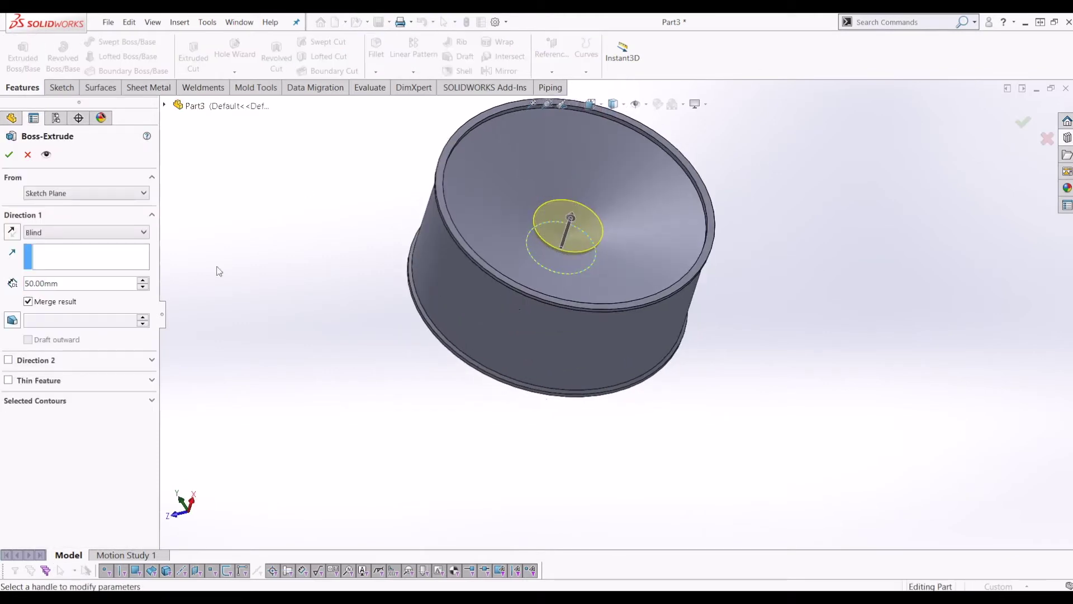
scroll(553, 195, "down", 2)
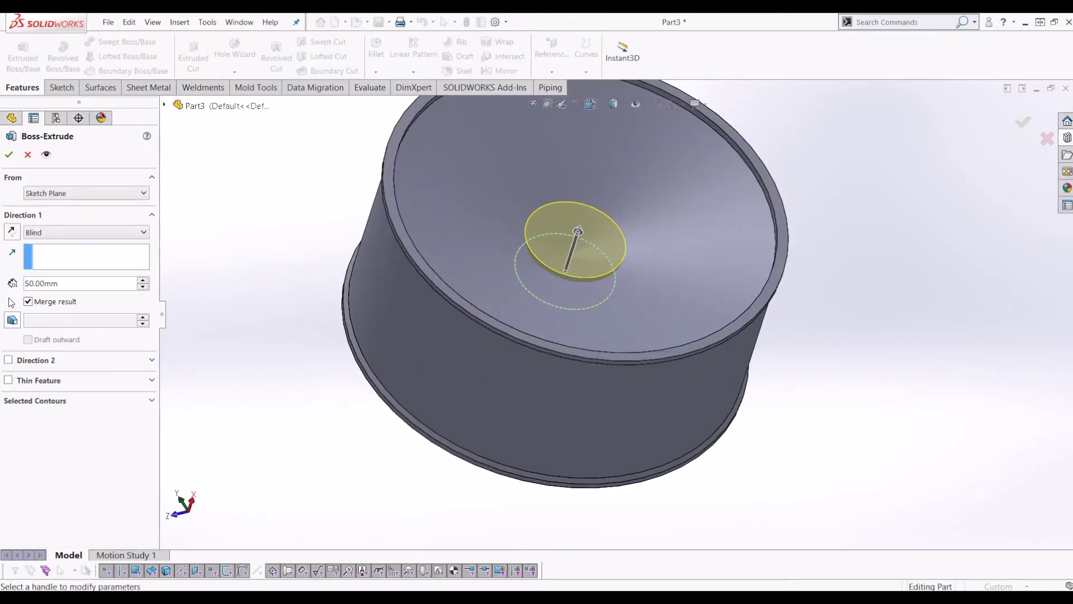
key("BackSpace")
key("BackSpace")
key("BackSpace")
key("BackSpace")
key("BackSpace")
key("BackSpace")
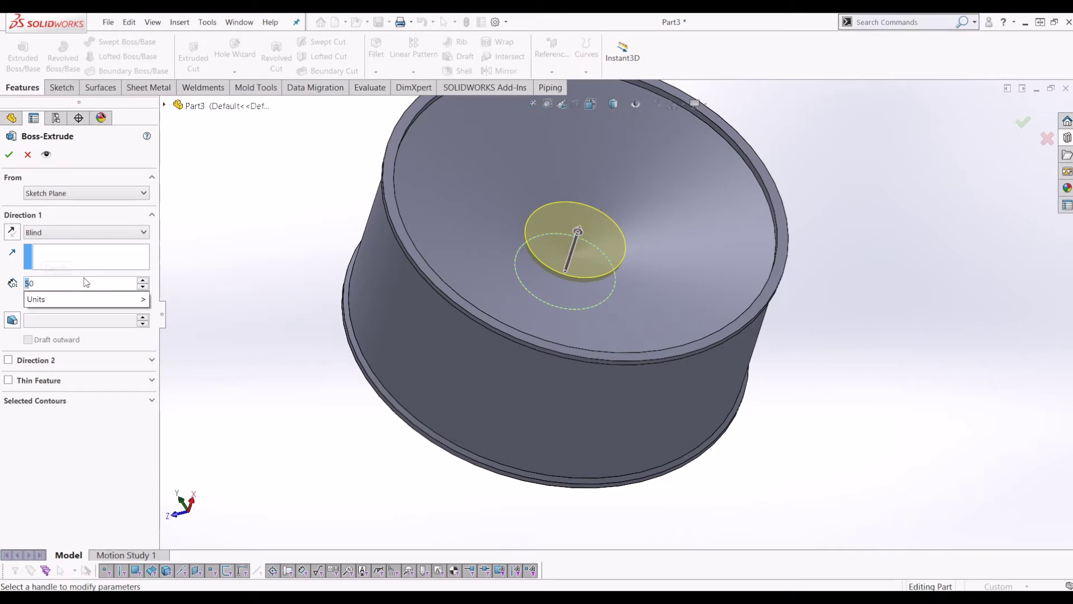
type("60")
key("Return")
middle_click_drag(250, 235, 241, 235)
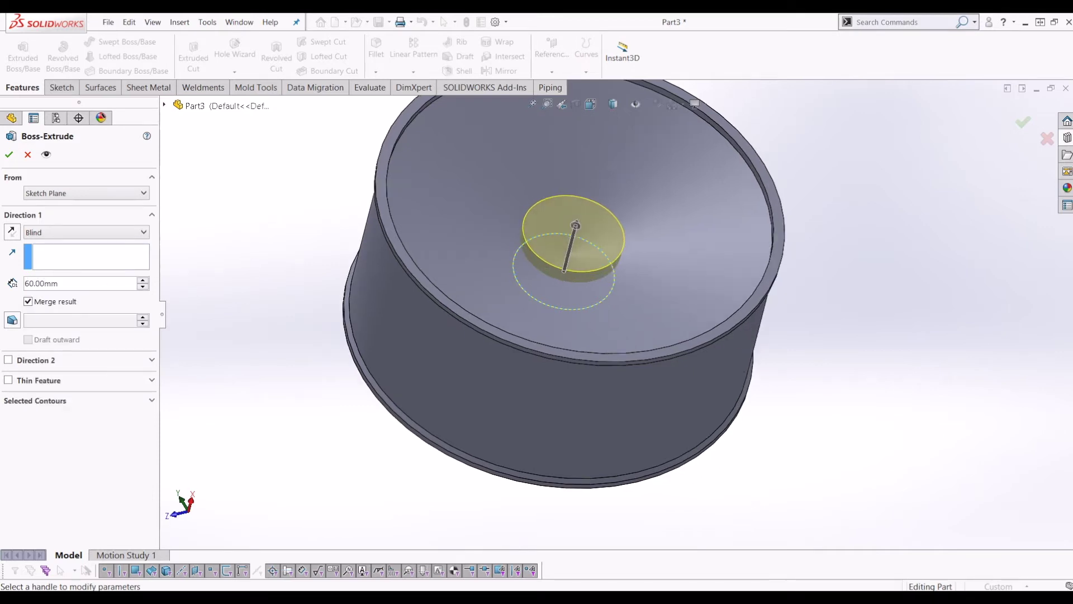
left_click(10, 156)
- Start a sketch on the flat ring-shaped face of the wheel's rim
middle_click_drag(707, 330, 833, 373)
scroll(614, 304, "down", 1)
scroll(501, 247, "up", 1)
scroll(609, 307, "up", 2)
key("Escape")
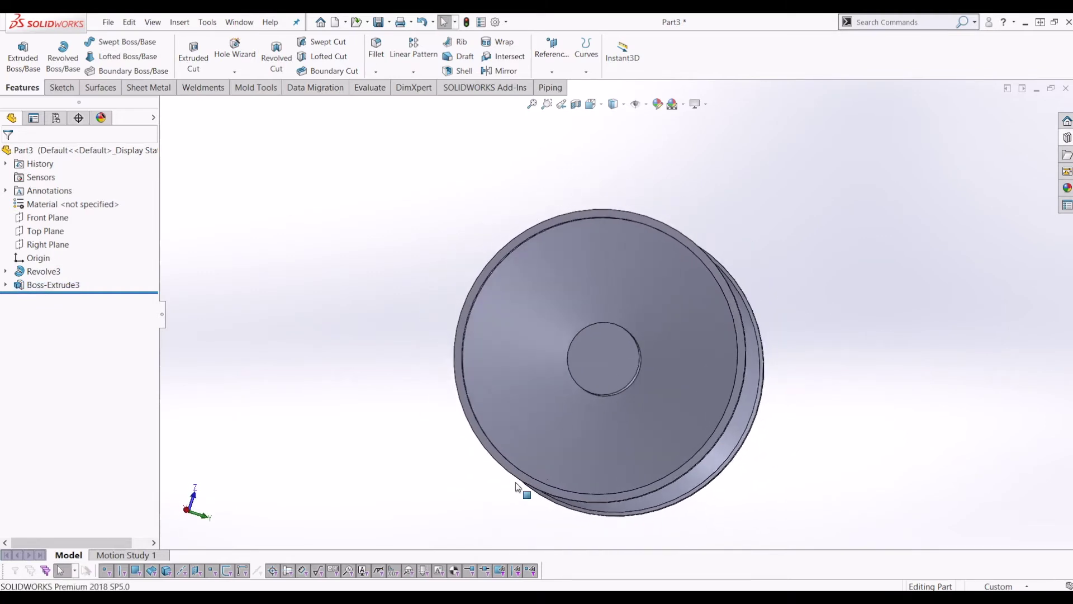
left_click(667, 231)
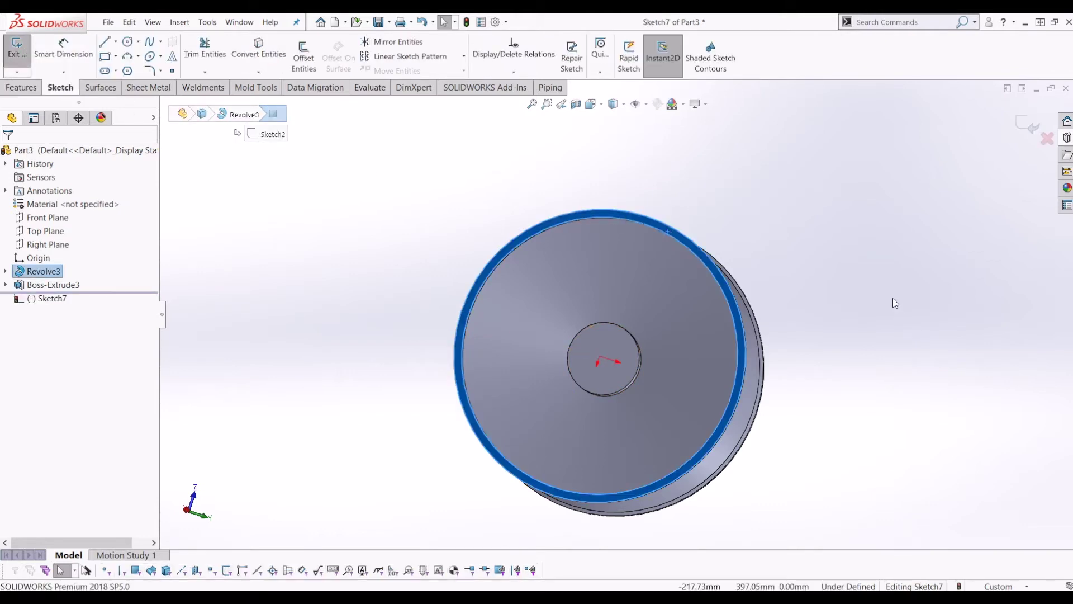
key("ctrl+8")
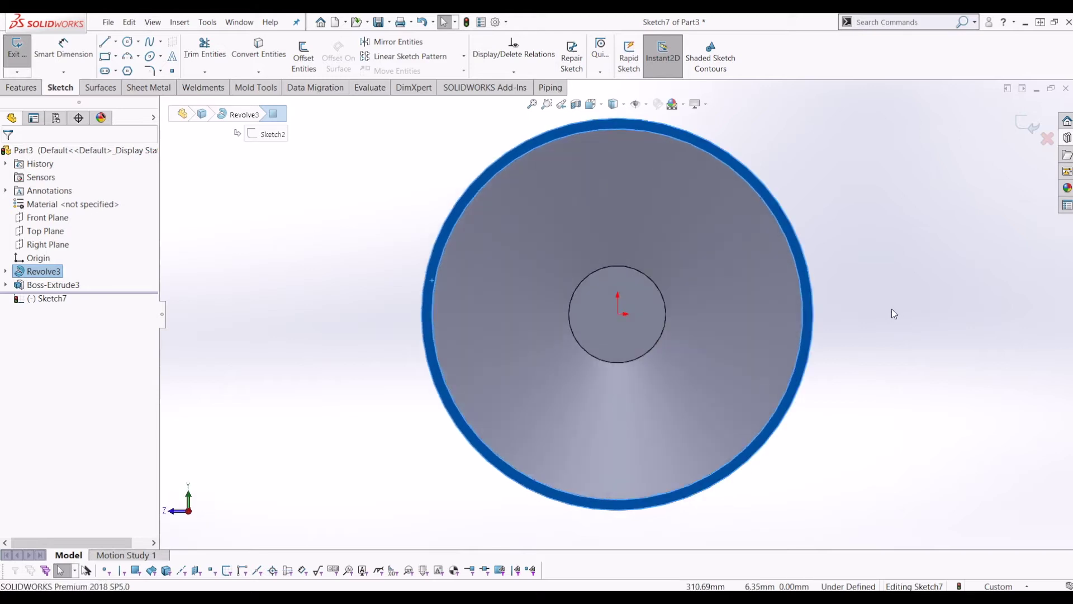
left_click(892, 309)
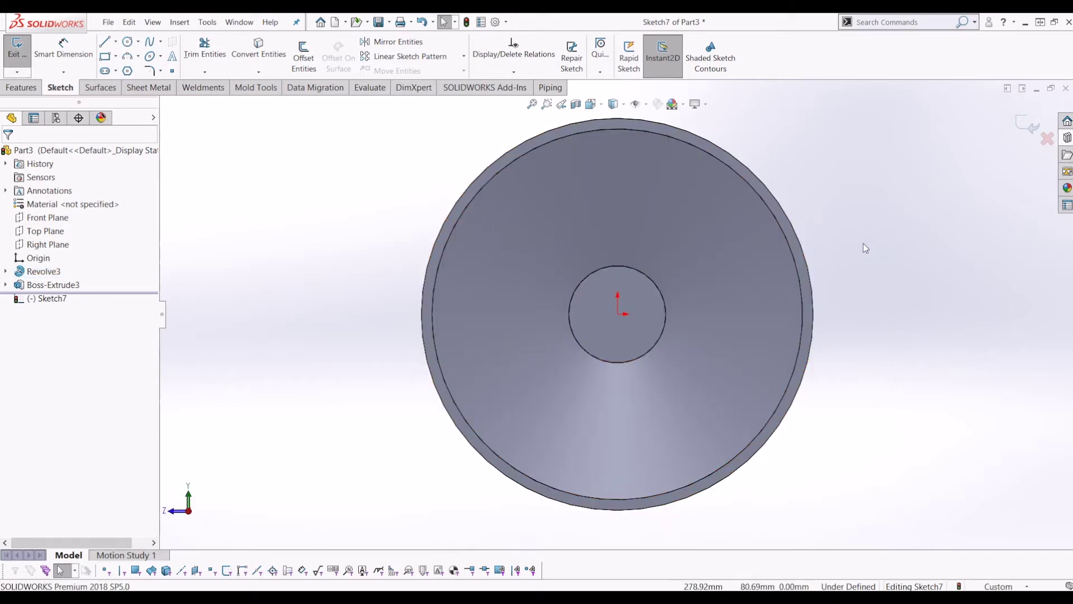
- Examine the centrelines drawn from the origin, with their 72° and 36° angles and the 12 mm offsets
key("z")
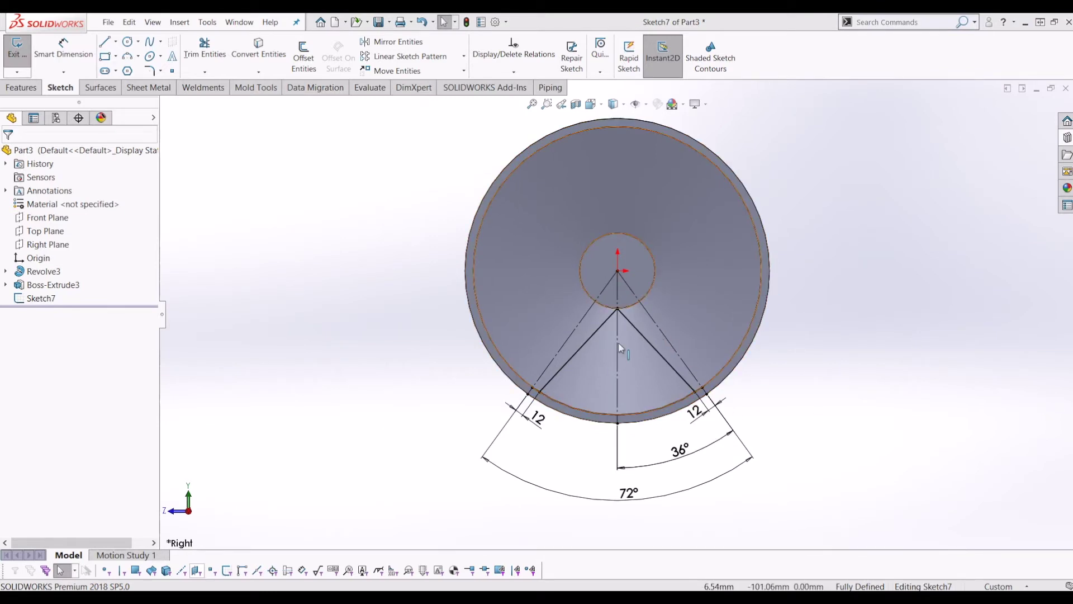
left_click(513, 346)
scroll(487, 347, "up", 2)
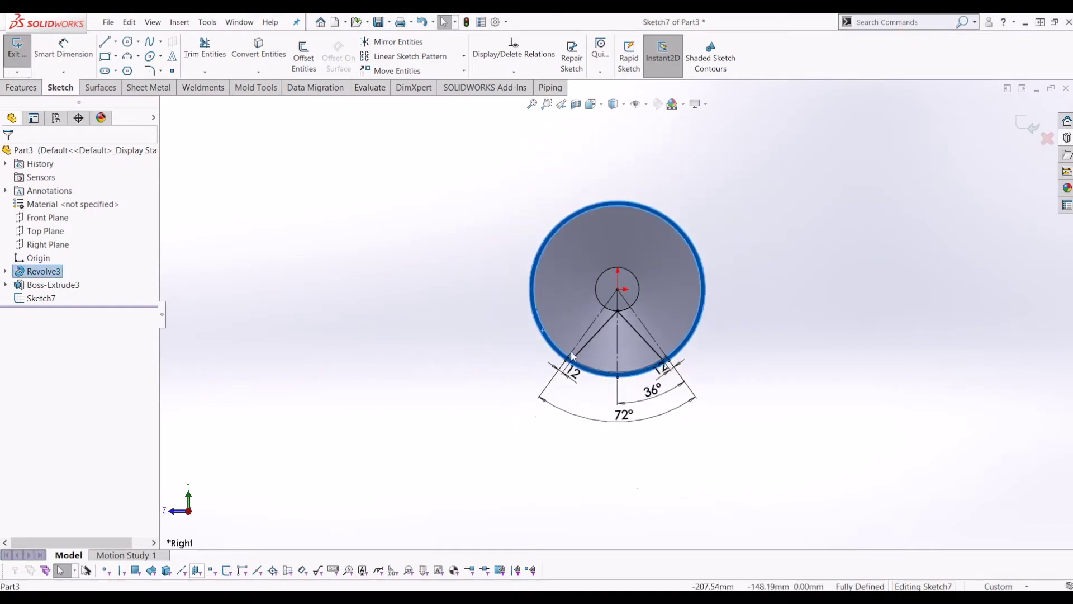
left_click(774, 376)
scroll(737, 394, "down", 2)
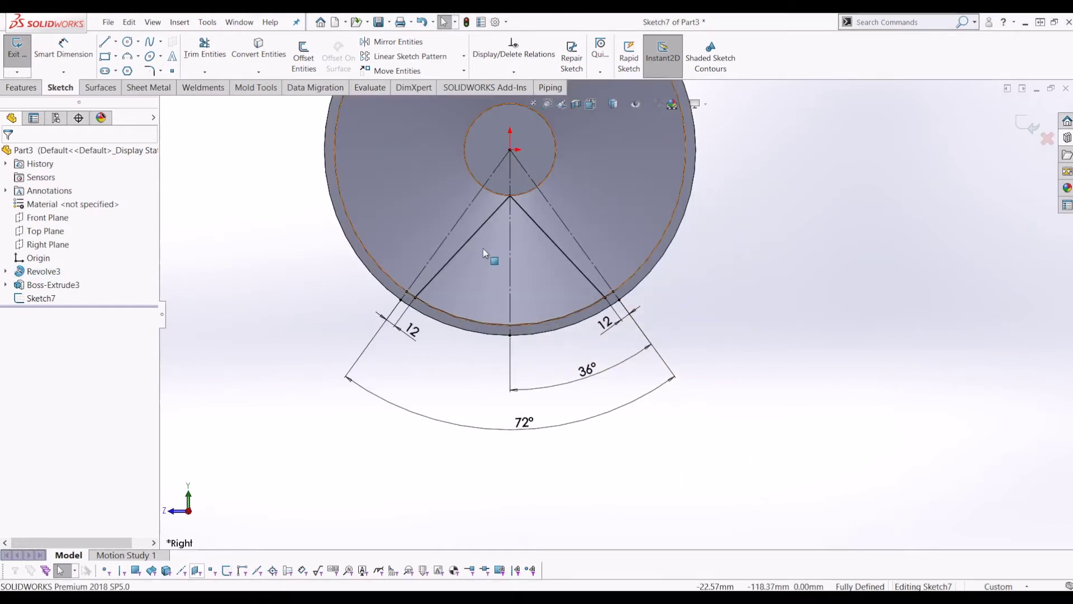
scroll(496, 212, "down", 2)
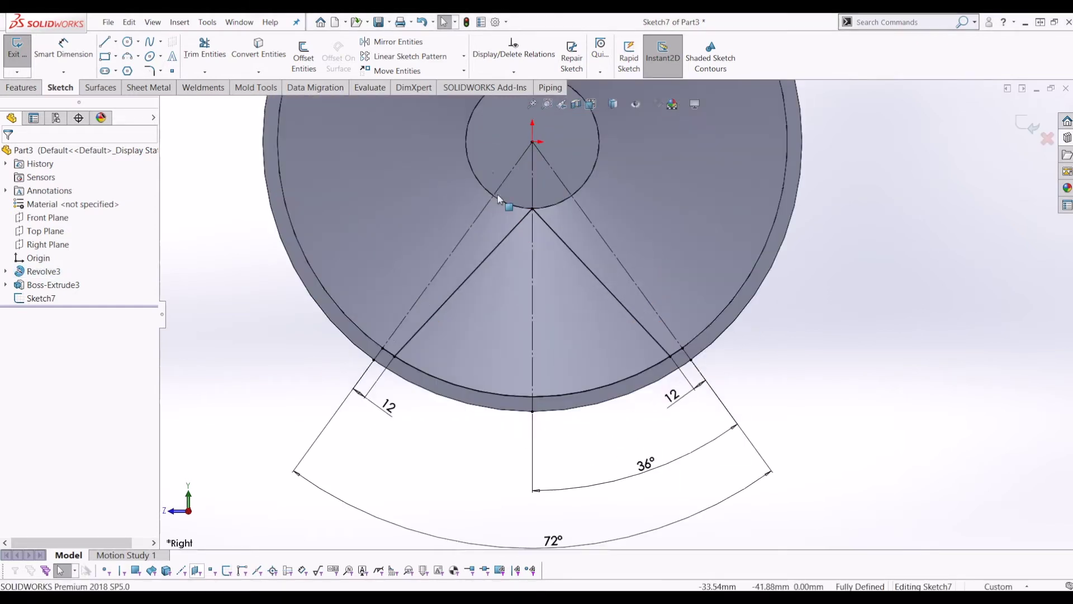
left_click(533, 142)
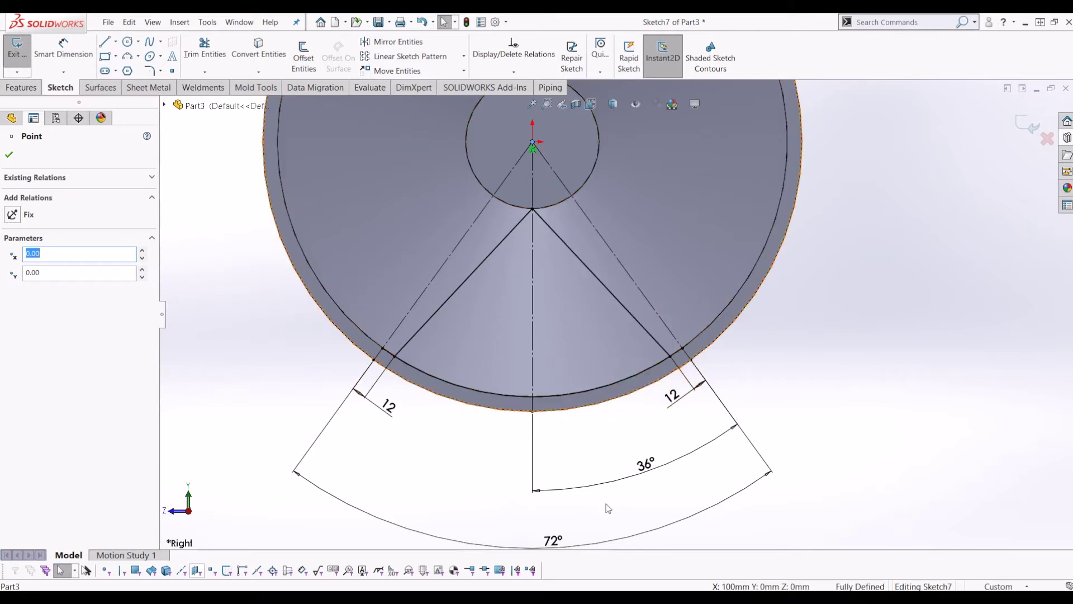
key("z")
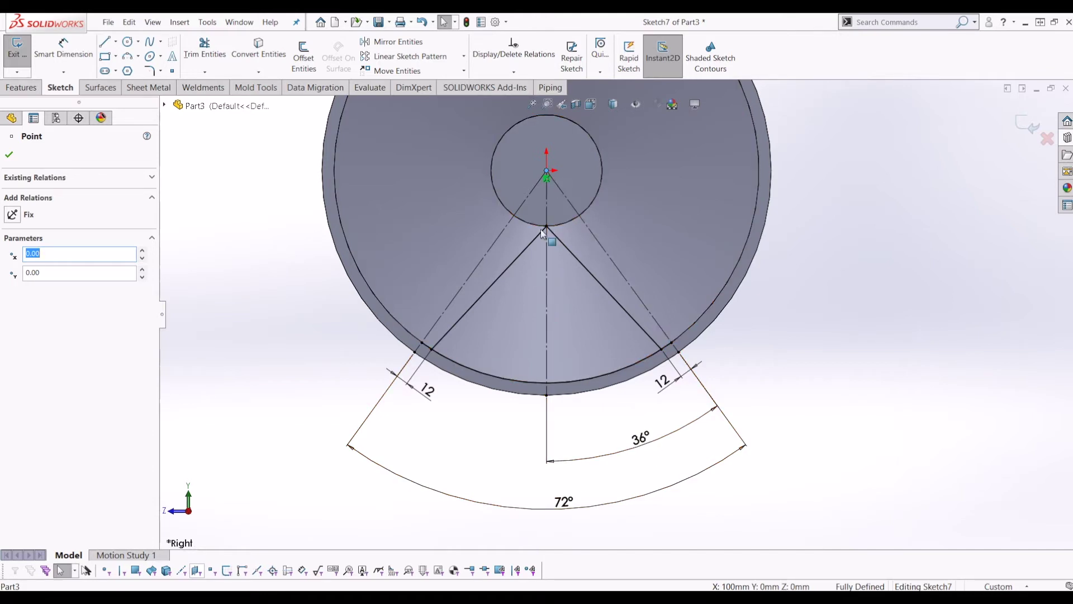
- Examine the two slanted lines that run from the lowest point of the boss circle to the rim
scroll(603, 319, "up", 3)
scroll(601, 318, "down", 3)
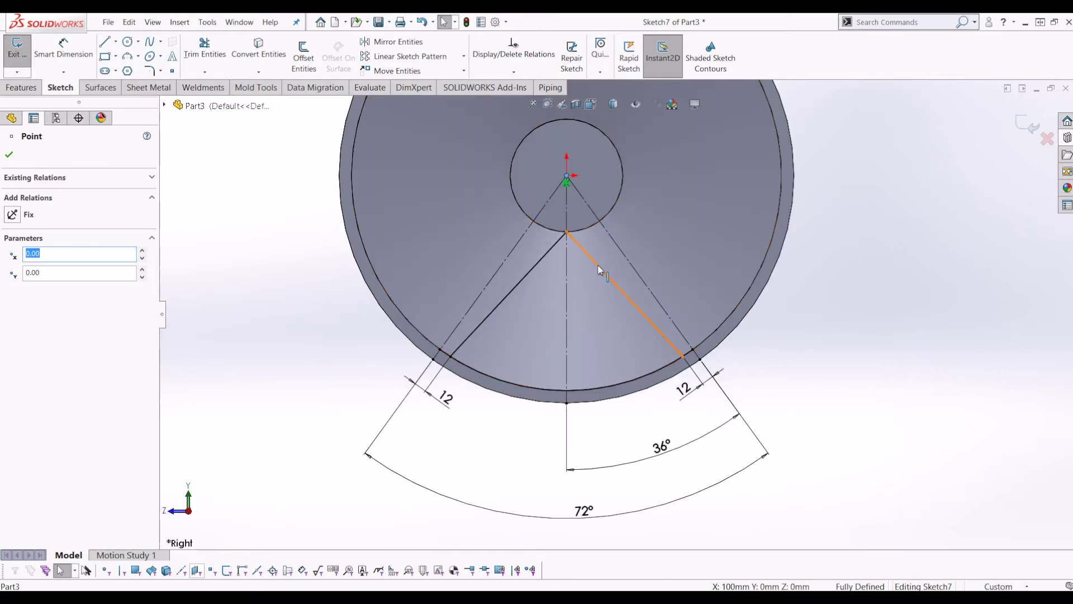
left_click(598, 266)
left_click(536, 263)
left_click(898, 357)
scroll(521, 227, "down", 3)
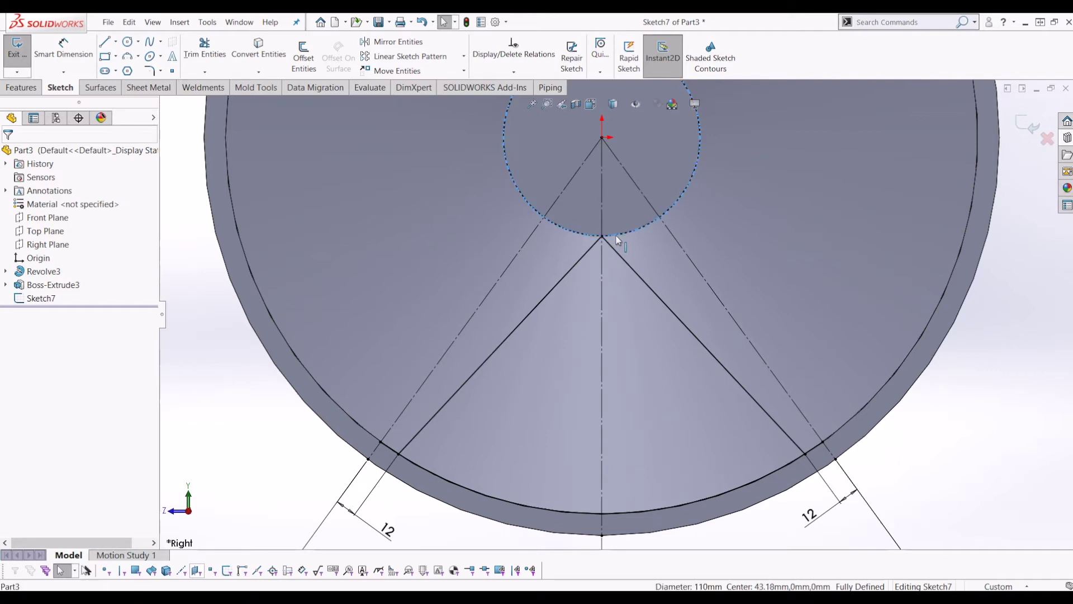
scroll(623, 395, "up", 2)
scroll(529, 428, "down", 2)
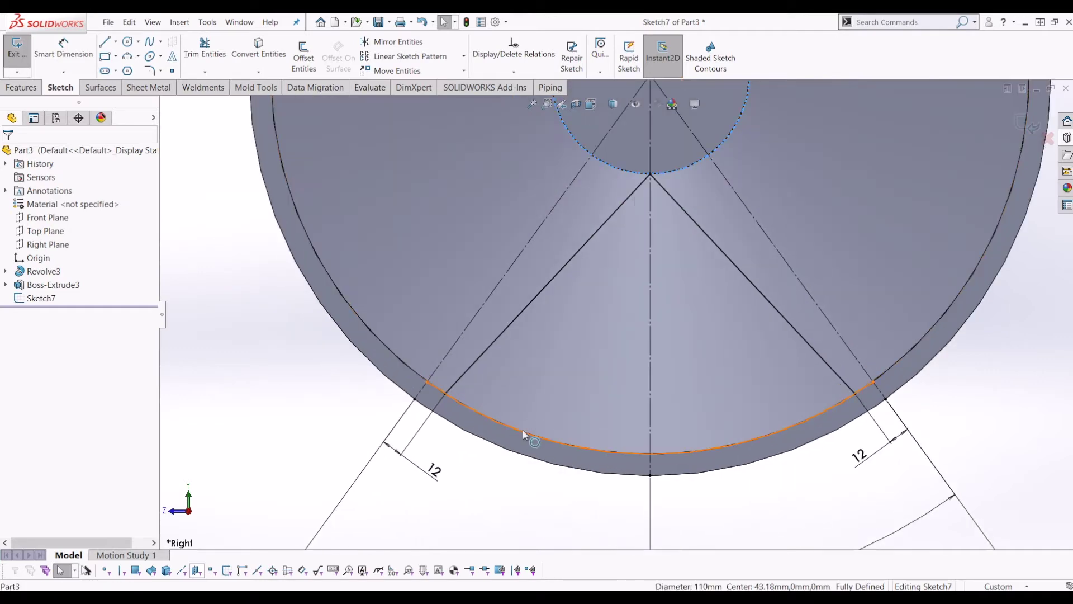
- Examine the arc along the rim's inner edge between the two outer centrelines
left_click(523, 431)
left_click(479, 424)
scroll(484, 424, "up", 2)
left_click(527, 431)
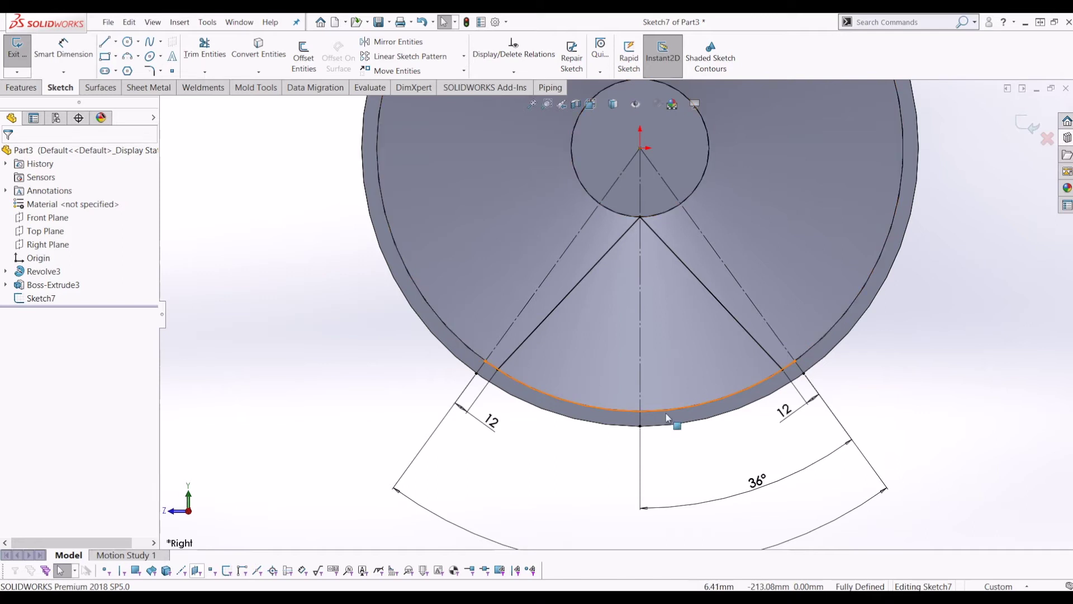
scroll(618, 314, "up", 3)
scroll(753, 321, "down", 2)
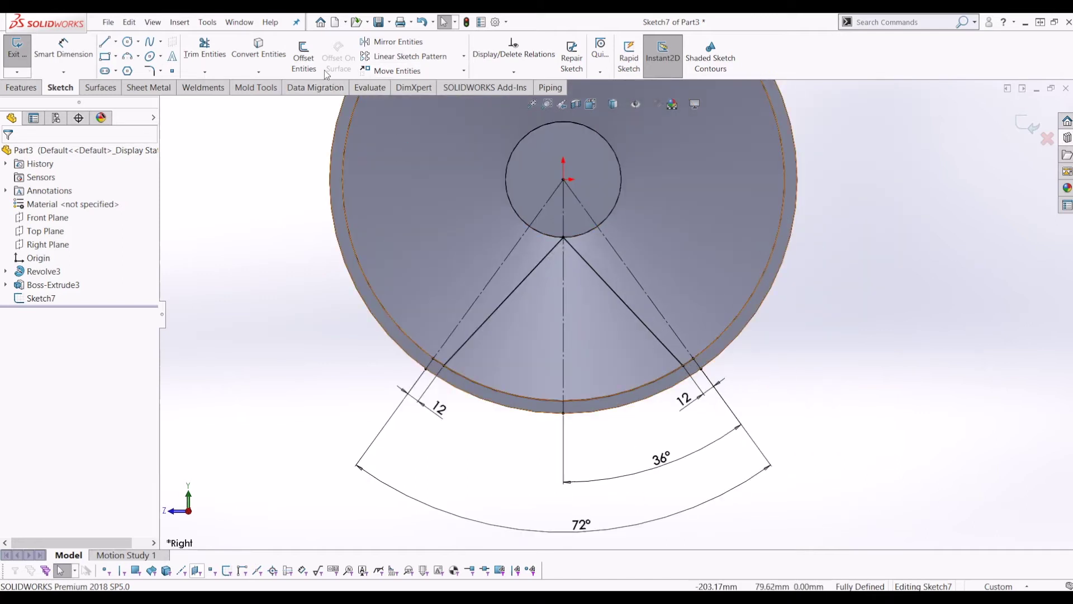
left_click(281, 58)
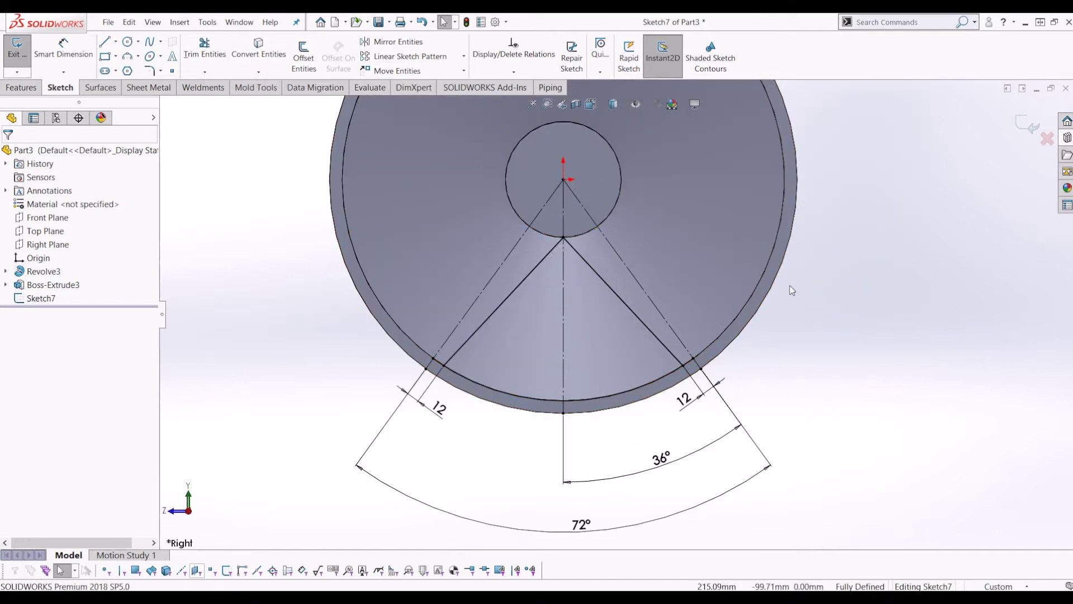
scroll(617, 316, "up", 1)
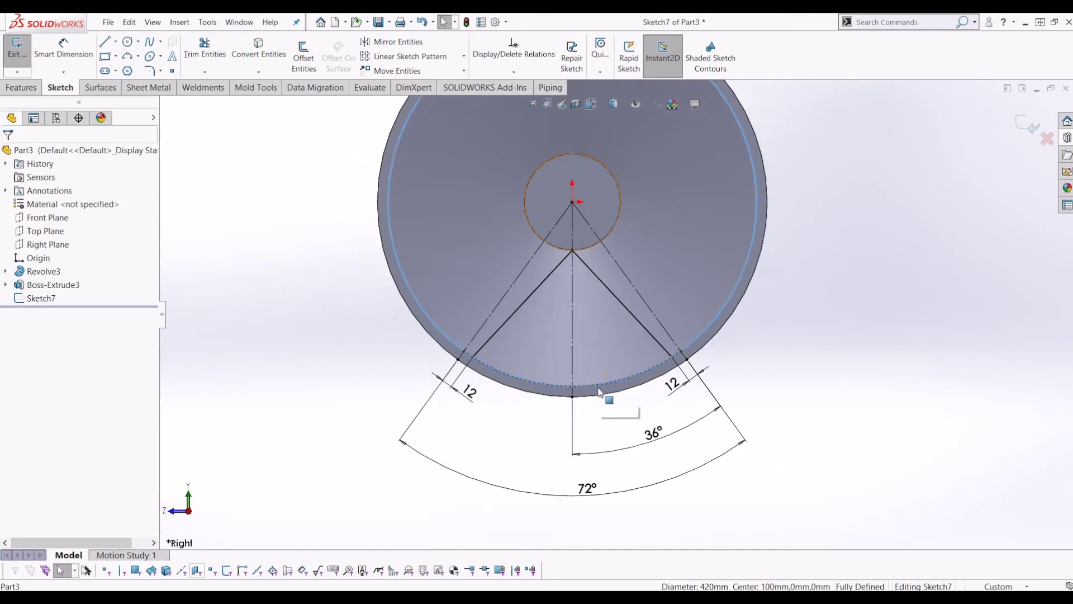
- Trim away both short ends of the rim arc that extend beyond the slanted lines with Power trim
left_click(205, 49)
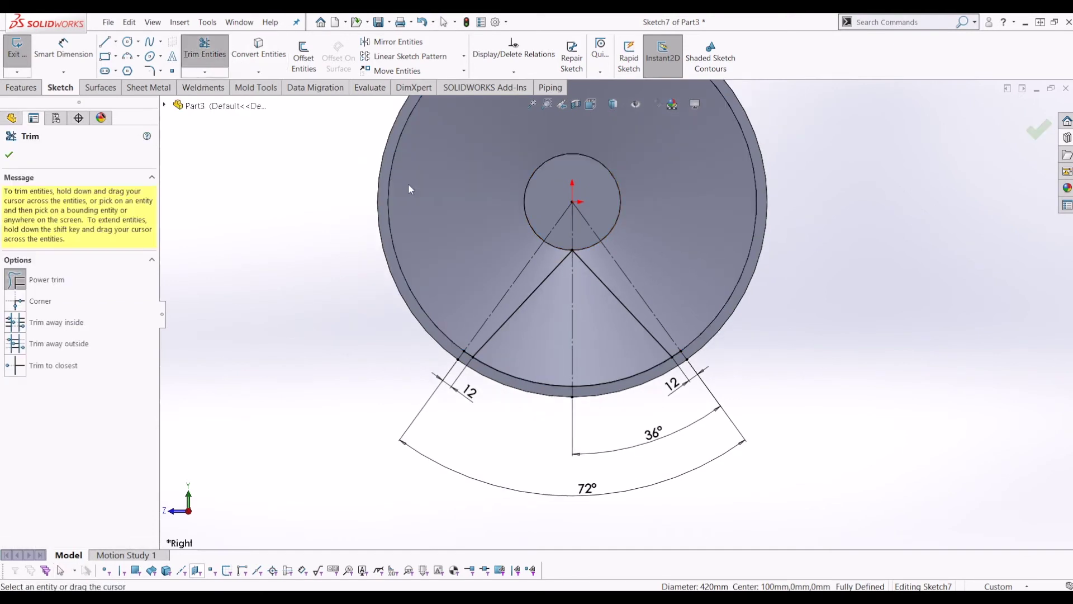
scroll(475, 358, "down", 4)
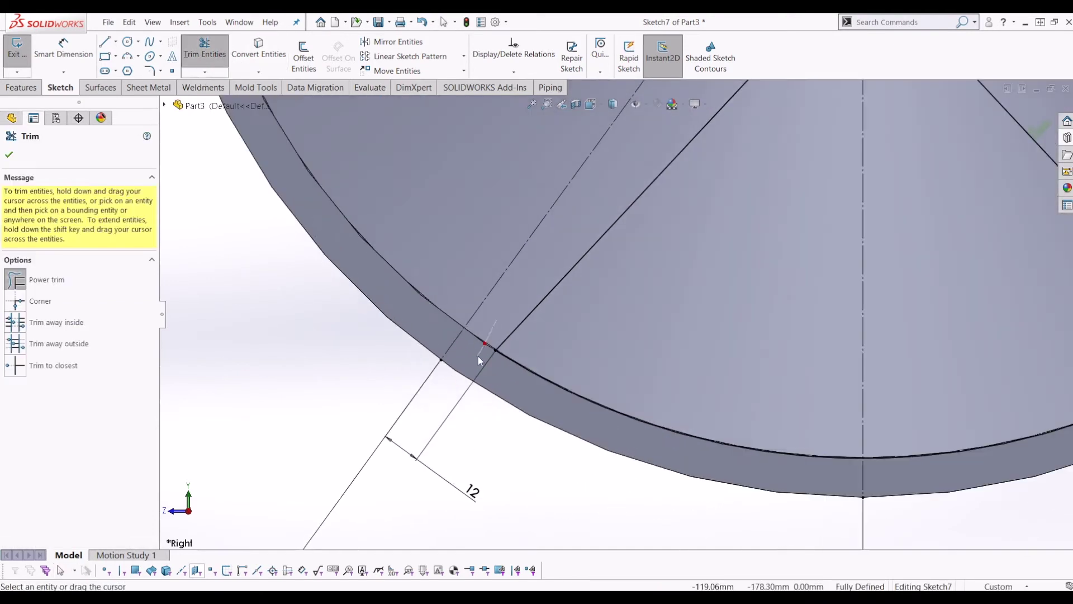
scroll(475, 355, "up", 3)
scroll(747, 305, "down", 4)
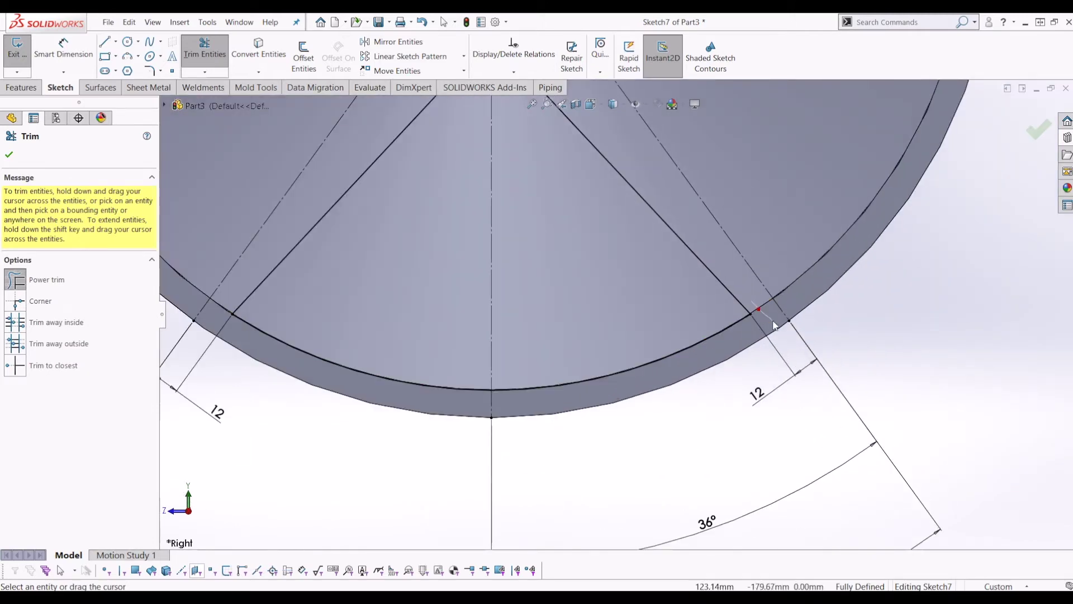
scroll(774, 325, "up", 3)
key("Escape")
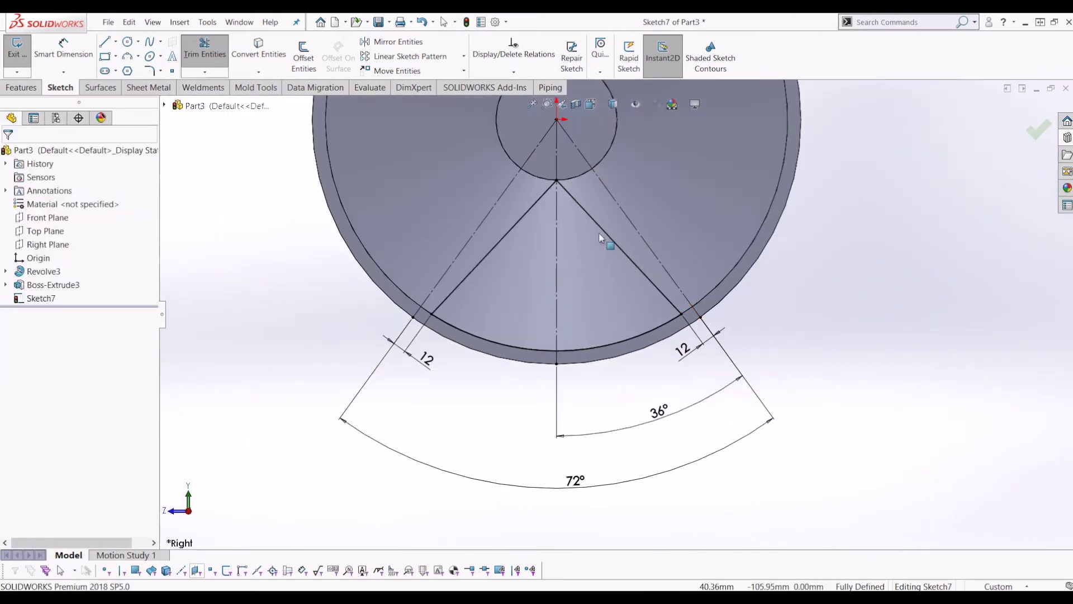
- Select the two slanted lines and the arc between them to inspect the closed wedge profile
left_click(594, 219)
left_click(520, 224)
left_click(515, 226)
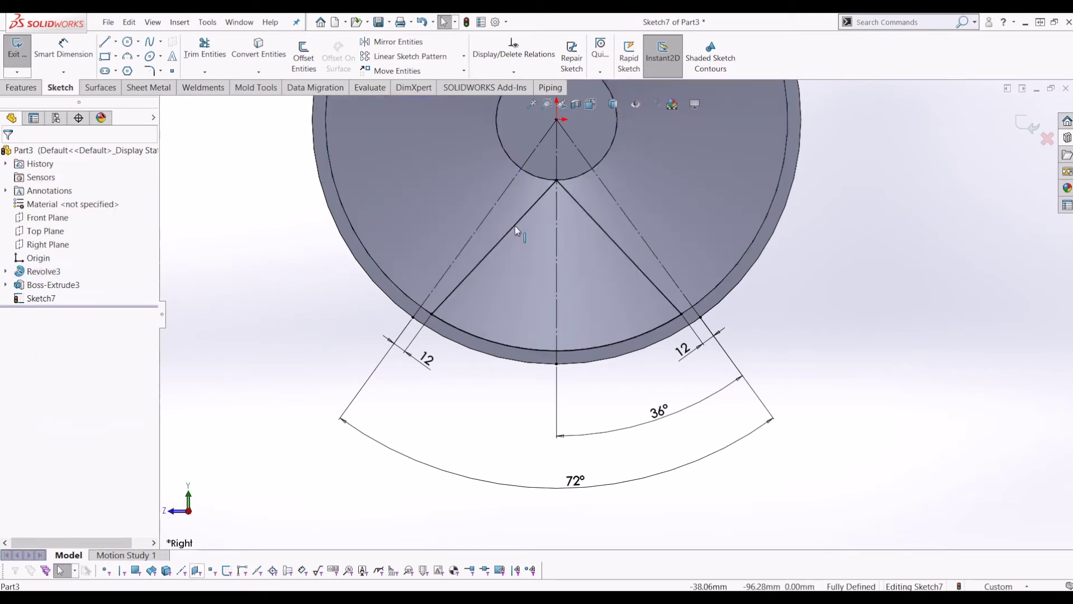
left_click(517, 344)
left_click(623, 252, "ctrl")
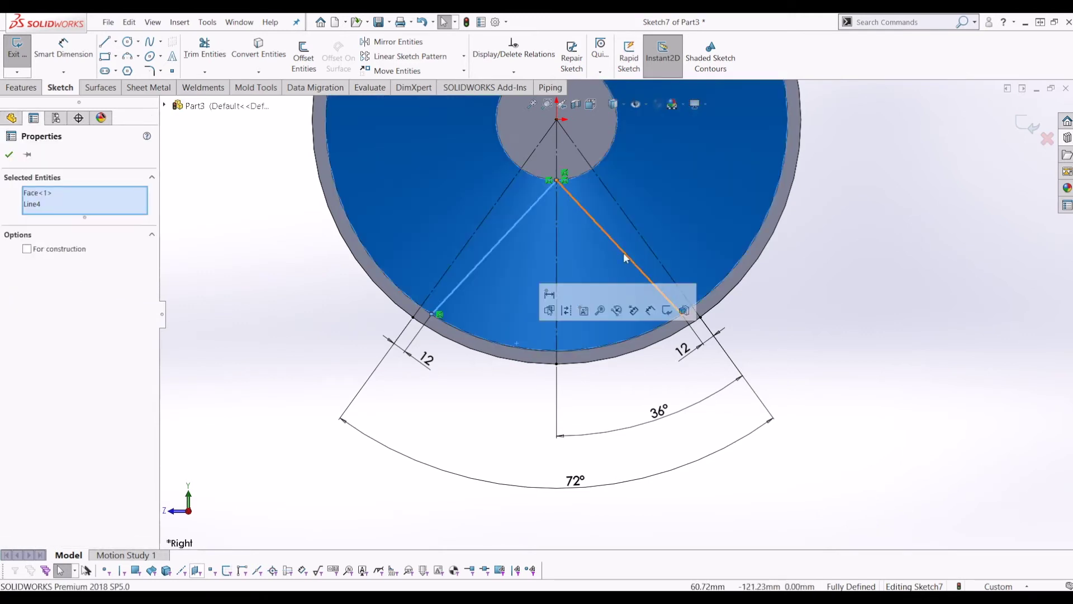
left_click(624, 249)
left_click(507, 237, "ctrl")
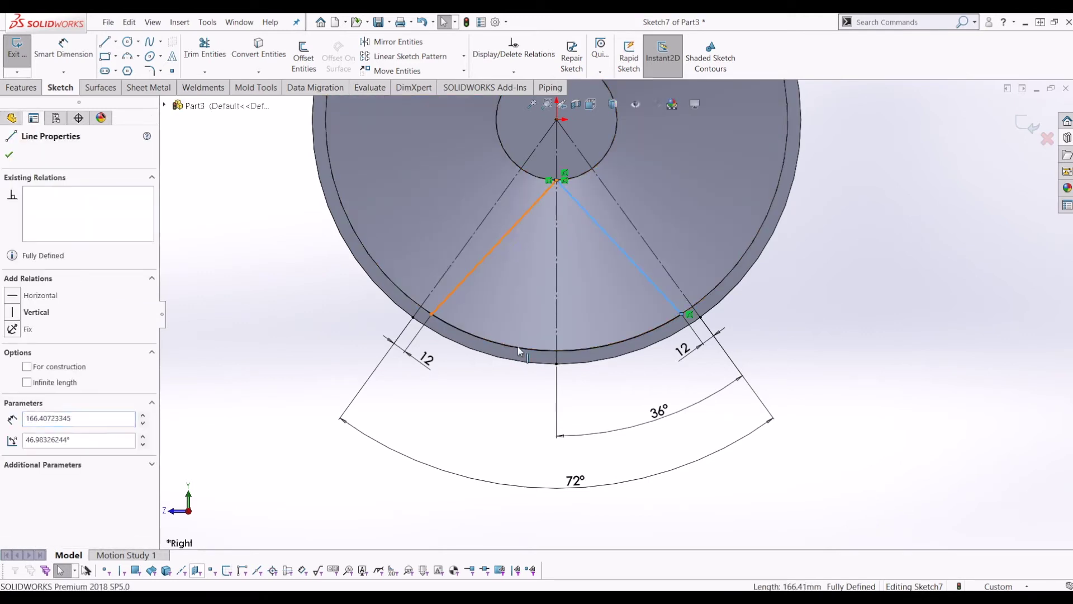
left_click(517, 352, "ctrl")
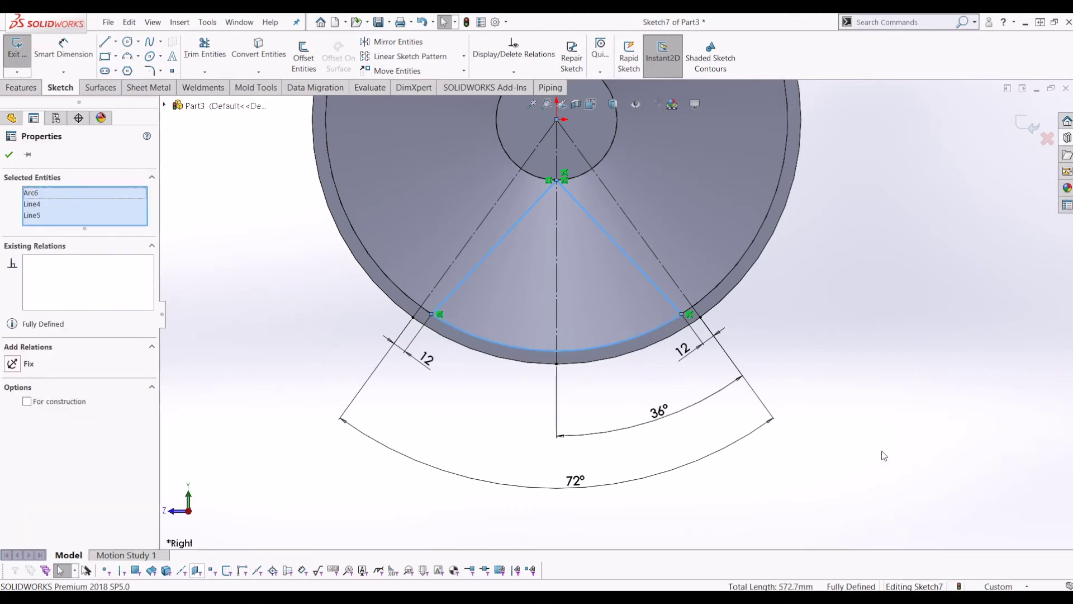
scroll(883, 455, "up", 5)
scroll(657, 212, "up", 2)
scroll(632, 169, "down", 2)
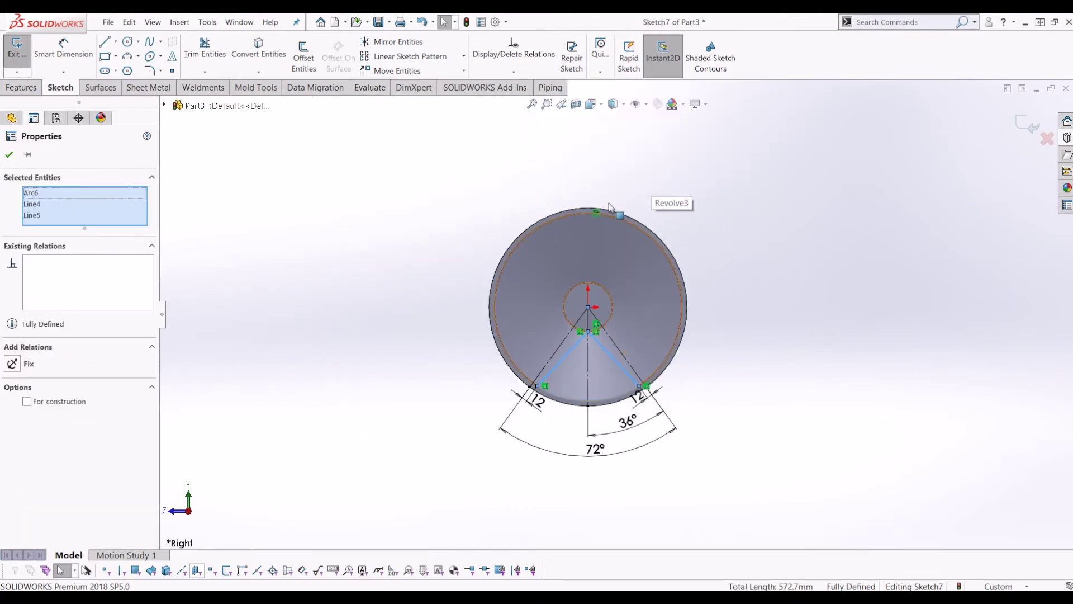
- Cut the wedge sketch contour between the boss and the rim through all of the wheel's disc with an extruded cut
left_click(1027, 125)
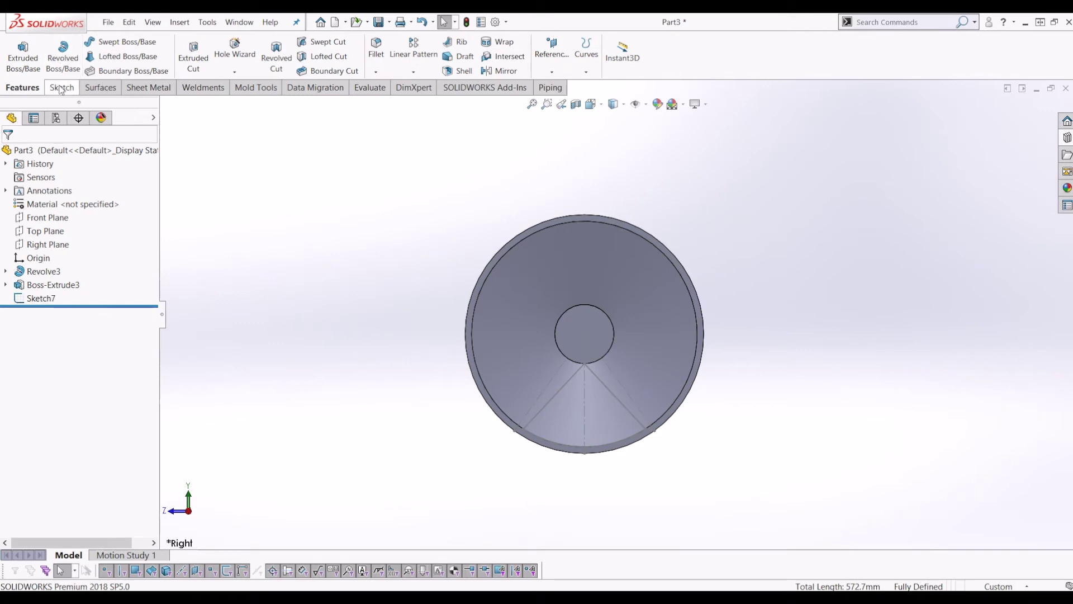
left_click(194, 54)
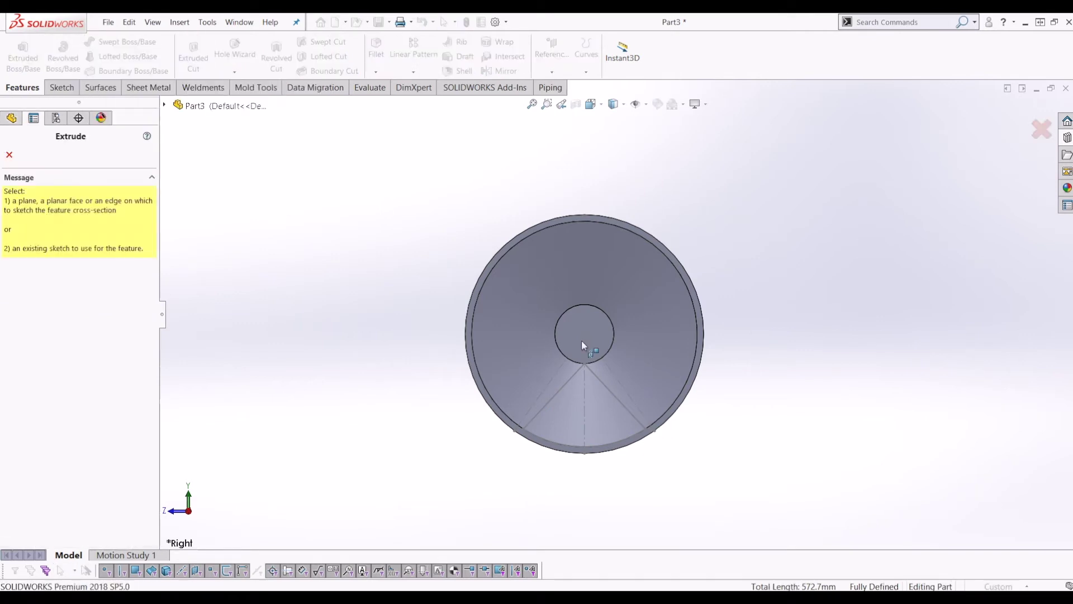
left_click(606, 386)
mouse_move(595, 424)
middle_mouse_down()
mouse_move(501, 260)
mouse_move(453, 306)
mouse_move(495, 268)
middle_mouse_up()
left_click(531, 373)
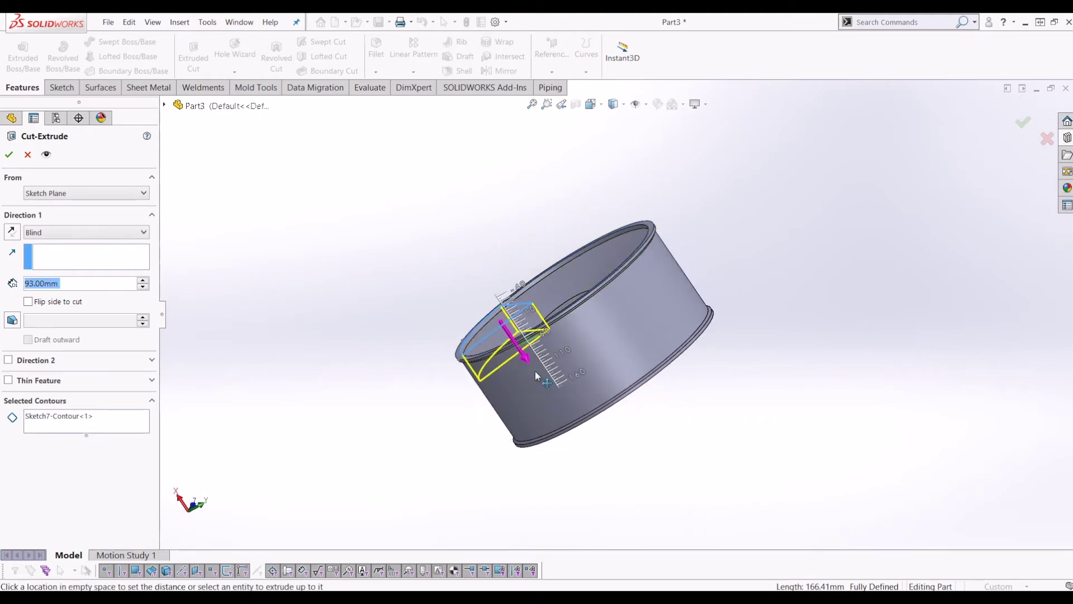
left_click(605, 473)
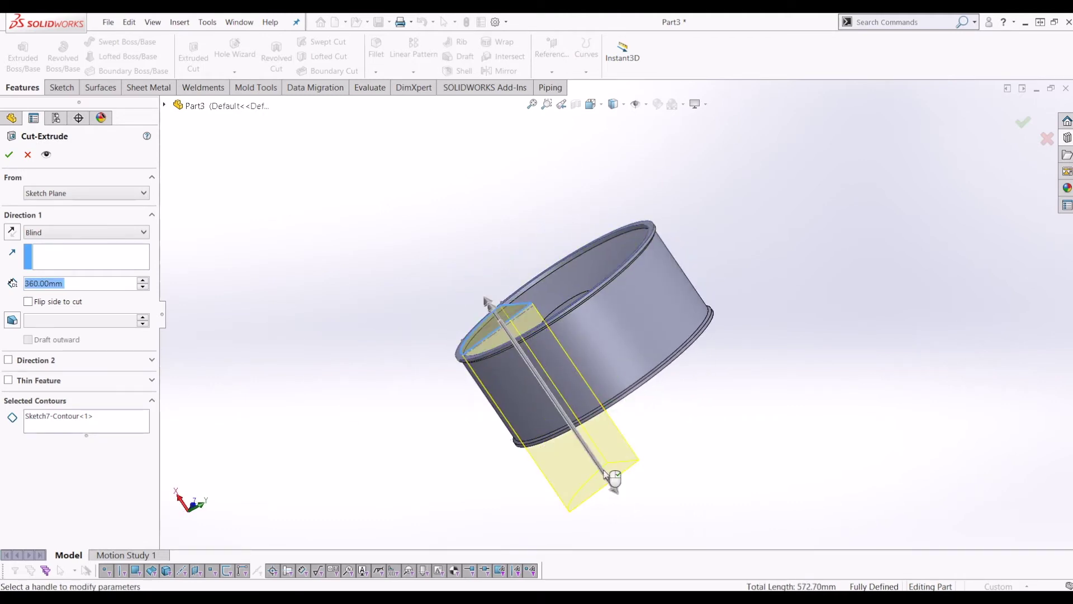
left_click(78, 230)
left_click(81, 261)
middle_click_drag(503, 313, 778, 365)
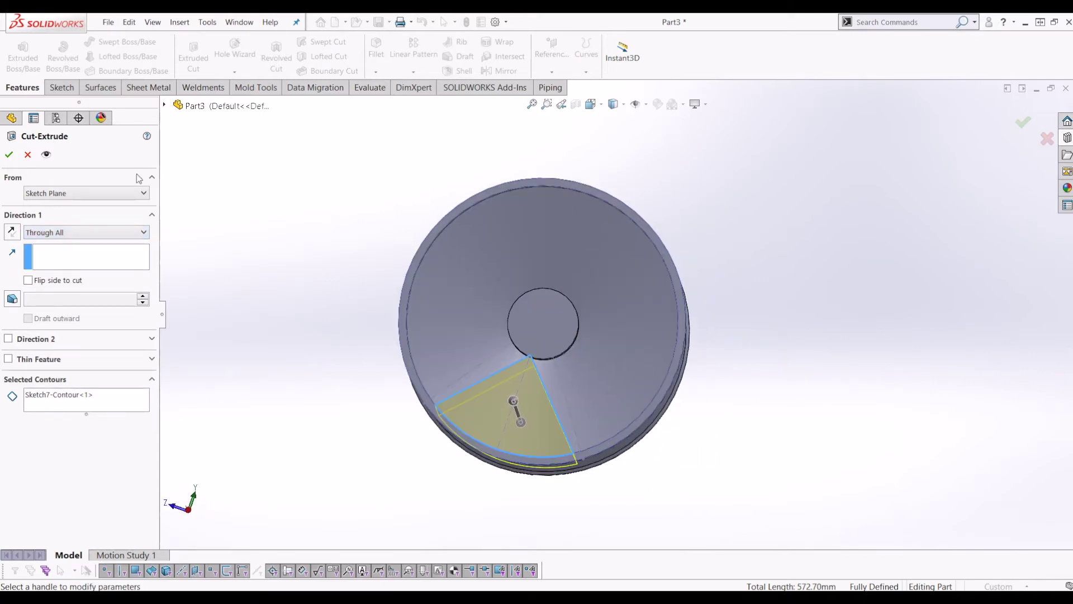
left_click(9, 155)
- Begin a 20 mm fillet on the wedge opening's corner edge beside the central boss
middle_click_drag(762, 409, 353, 185)
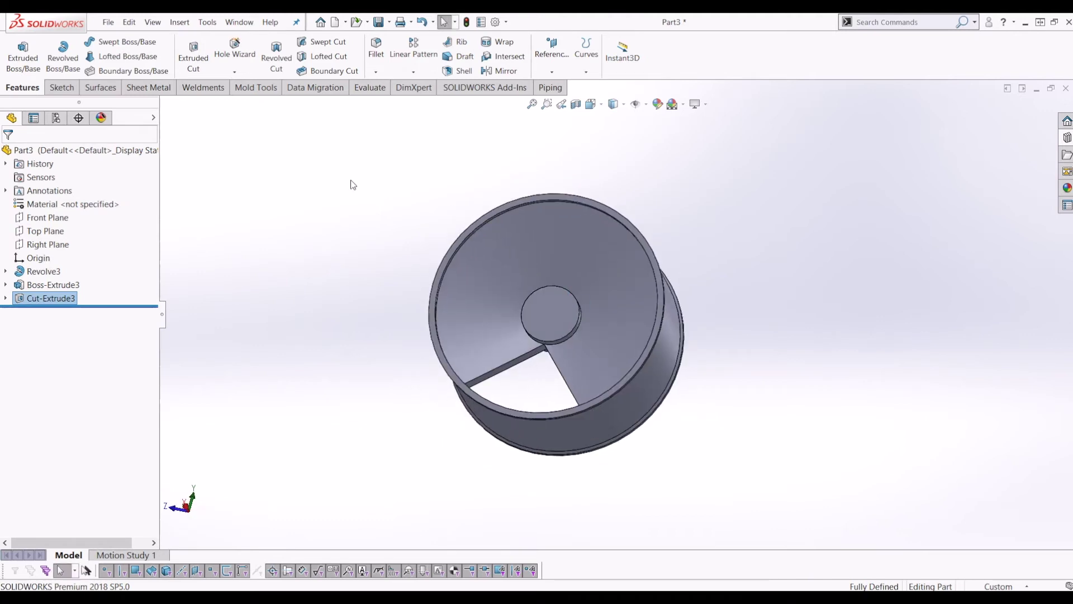
left_click(377, 70)
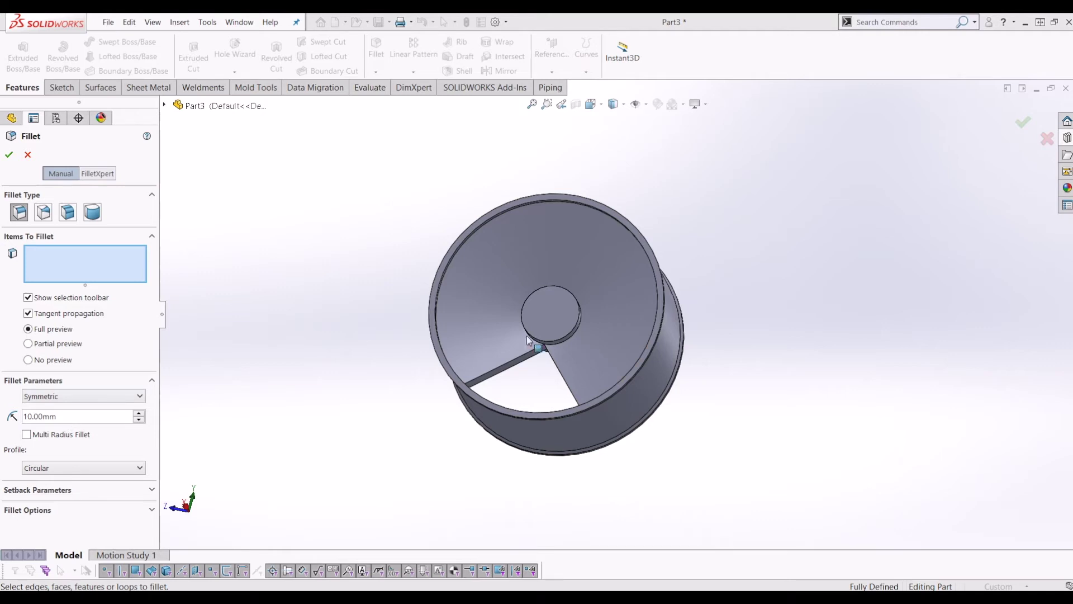
scroll(528, 340, "down", 5)
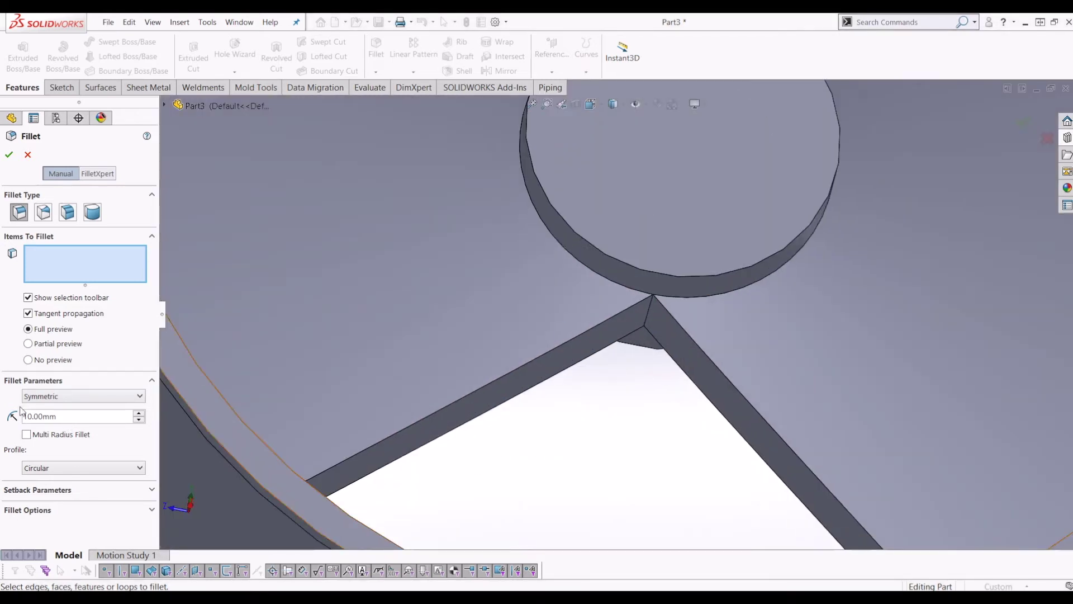
left_click(60, 417)
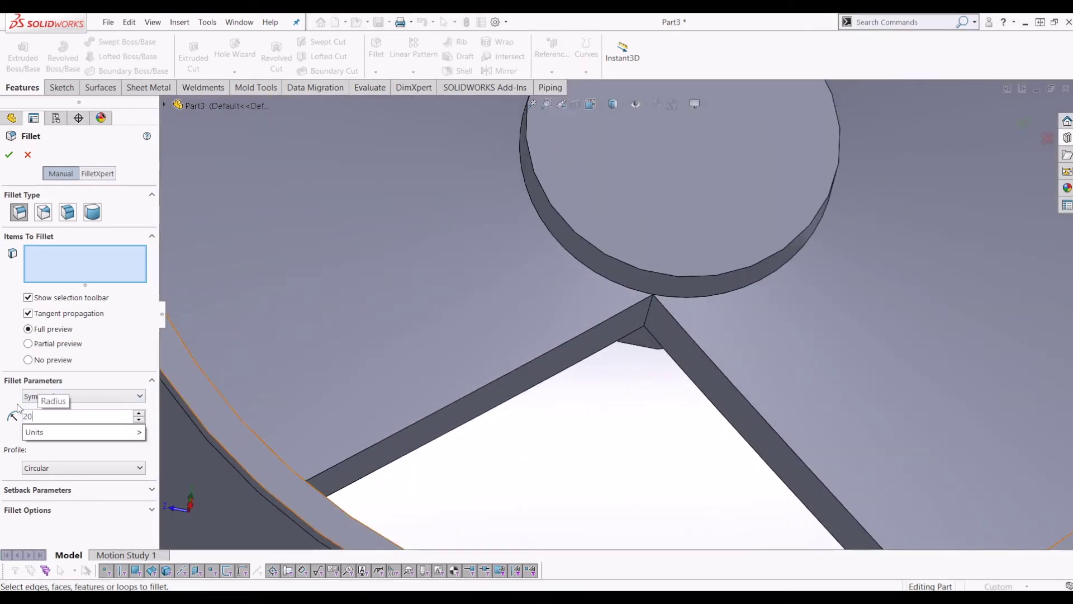
type("20")
key("Return")
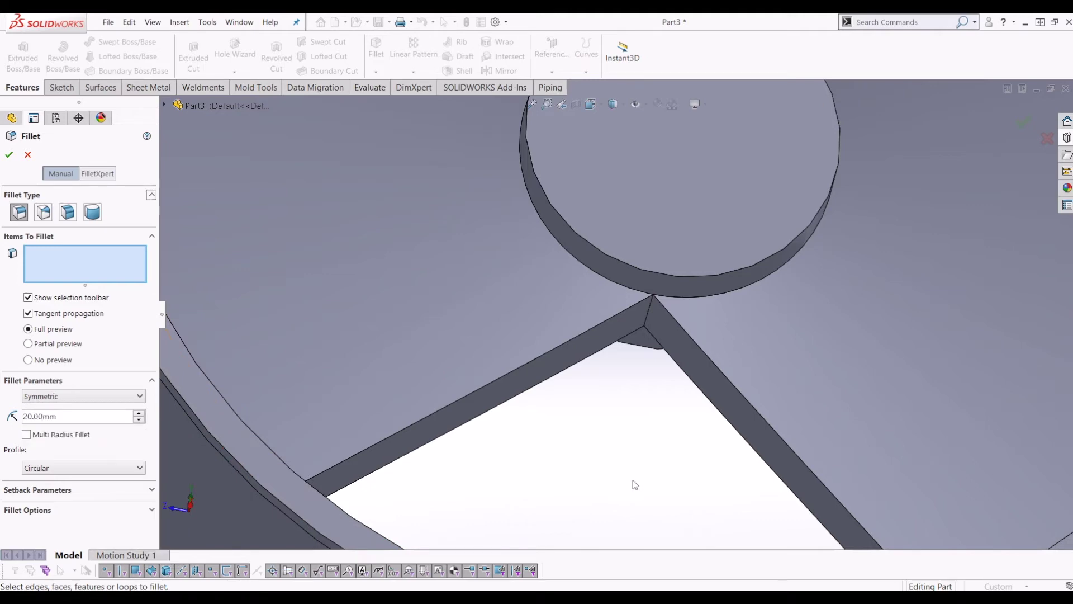
left_click(650, 306)
- Add the wedge opening's two corner edges at the rim to the fillet selection
middle_click_drag(638, 354, 551, 390)
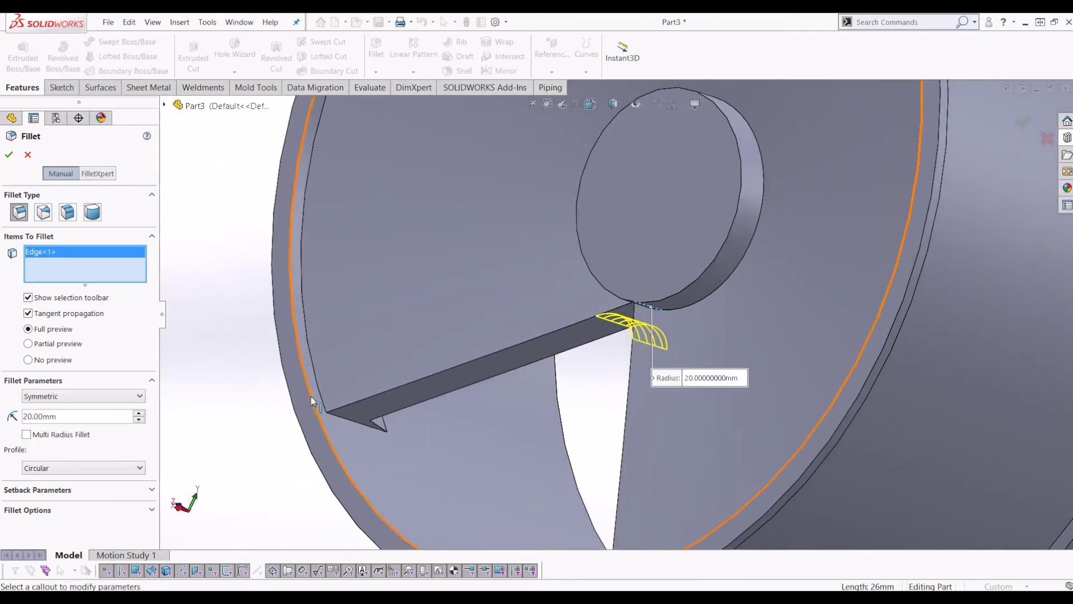
left_click(339, 417)
middle_click_drag(338, 417, 831, 486)
scroll(831, 487, "down", 4)
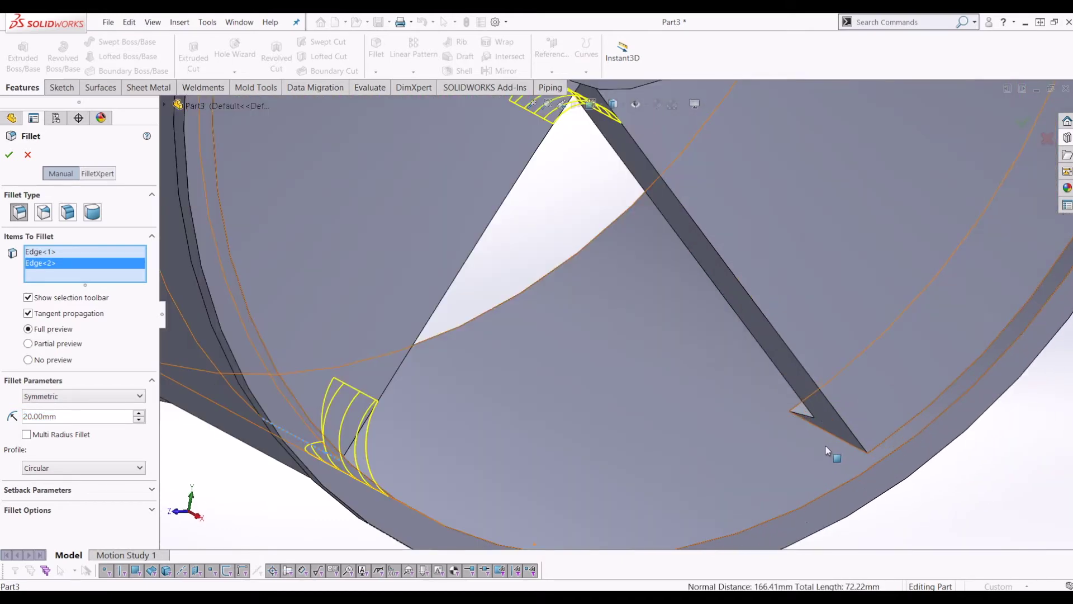
left_click(834, 442)
- Set the fillet radius to 10 mm and apply it to the three corner edges of the wedge opening
scroll(838, 443, "up", 5)
middle_click_drag(838, 442, 629, 405)
scroll(629, 405, "down", 2)
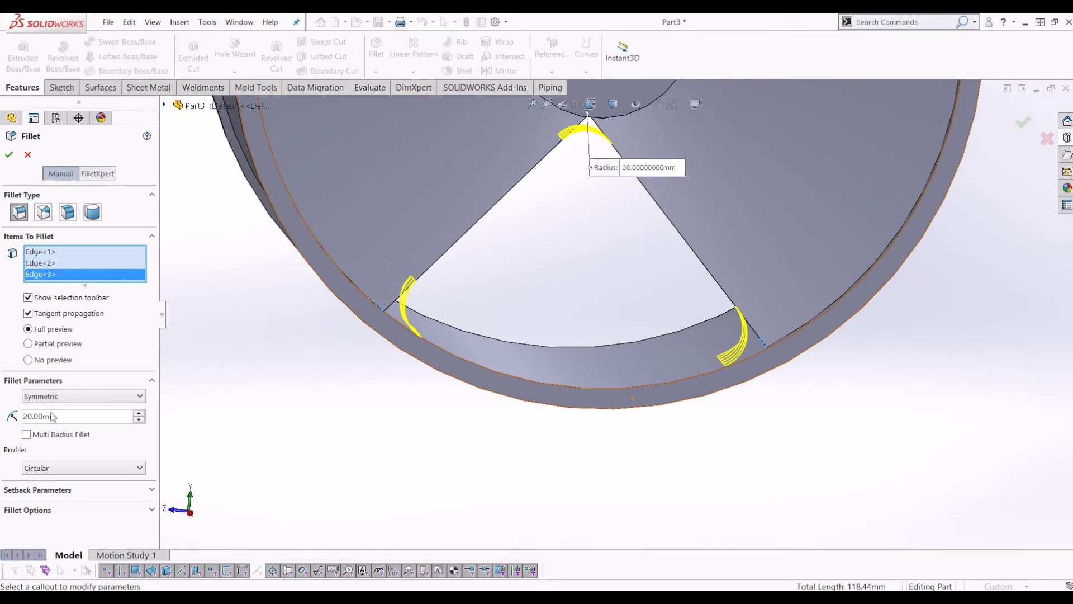
type("10")
key("Return")
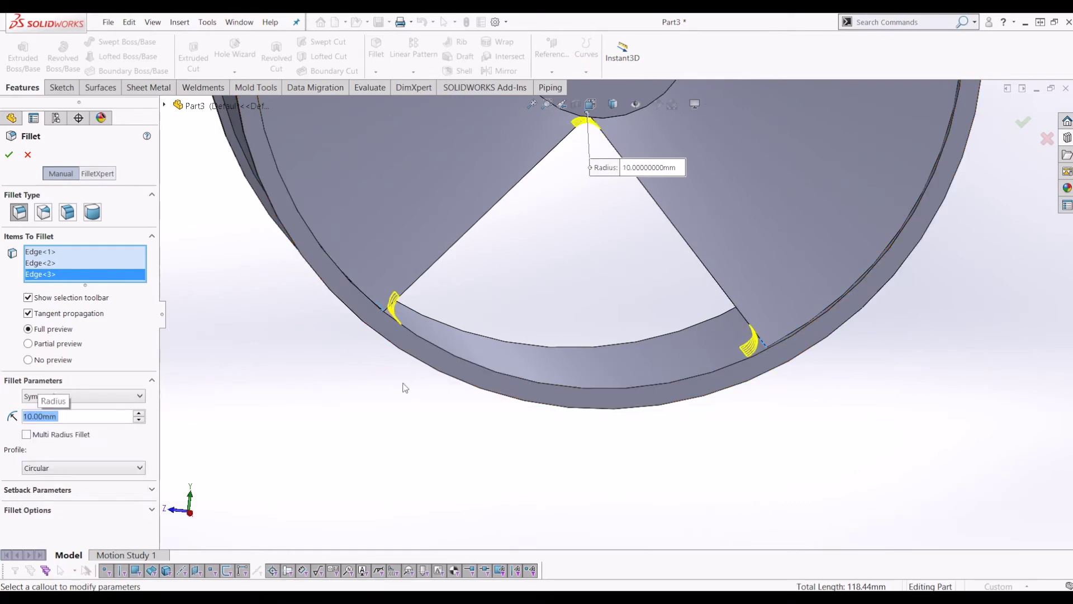
left_click(9, 153)
- Show the temporary axes of the wheel model
middle_click_drag(602, 283, 587, 412)
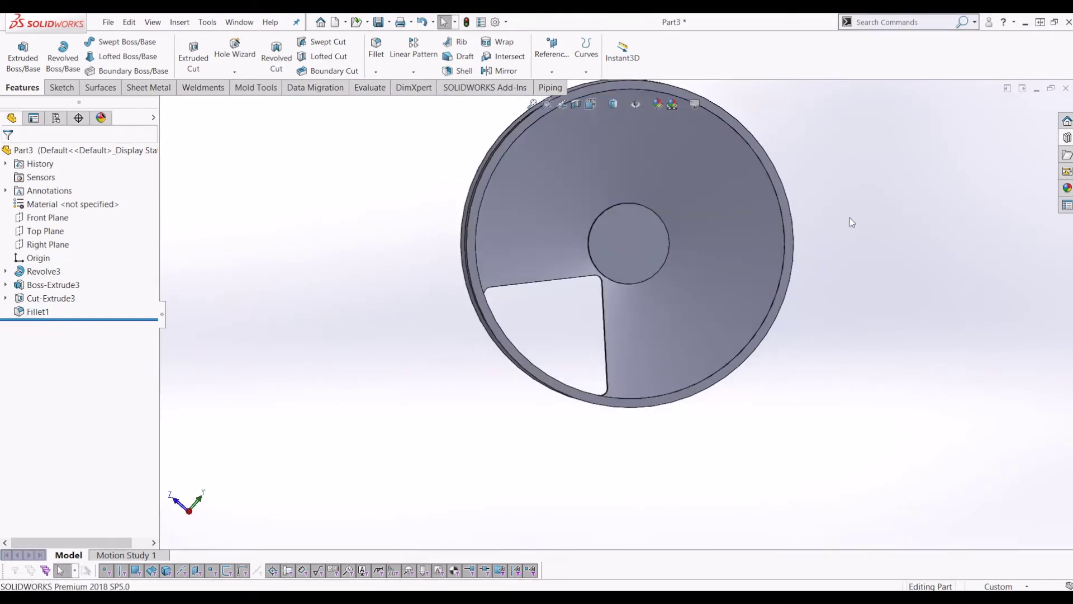
key("f")
middle_click_drag(785, 311, 768, 277)
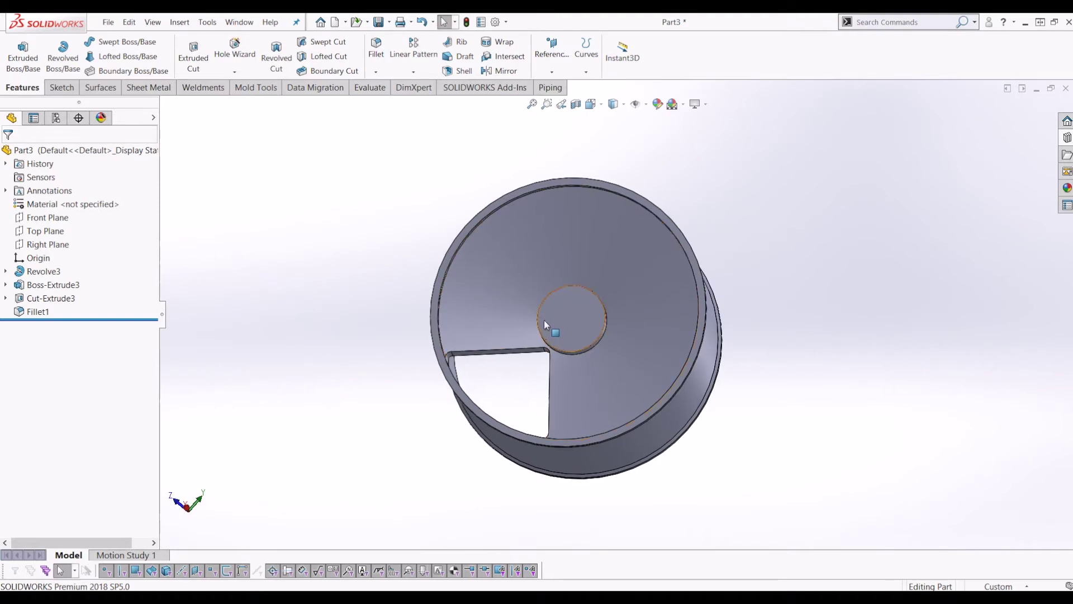
scroll(544, 320, "up", 2)
left_click(153, 22)
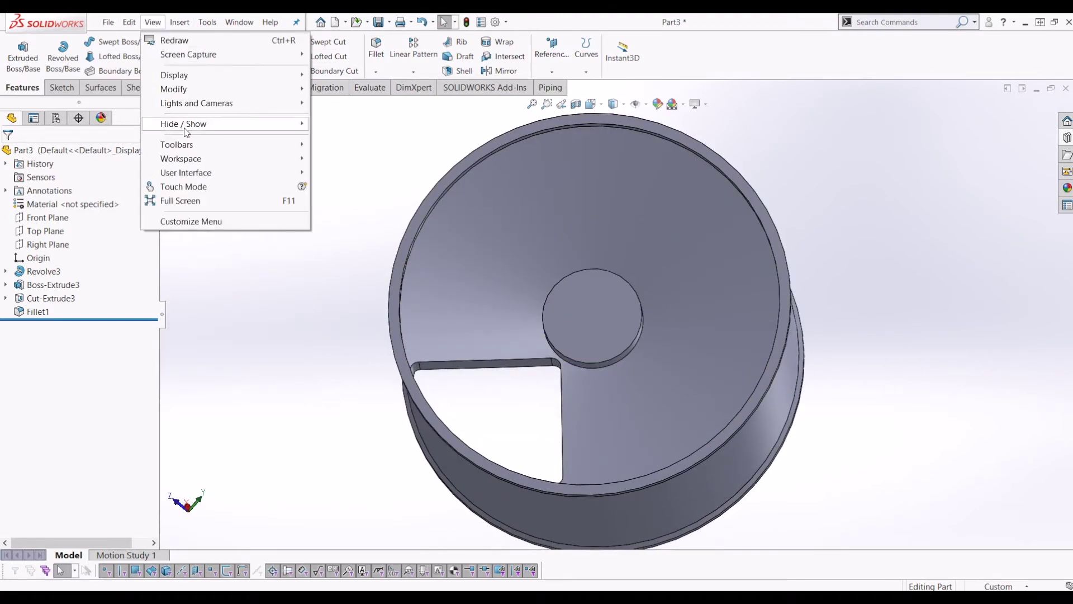
mouse_move(187, 131)
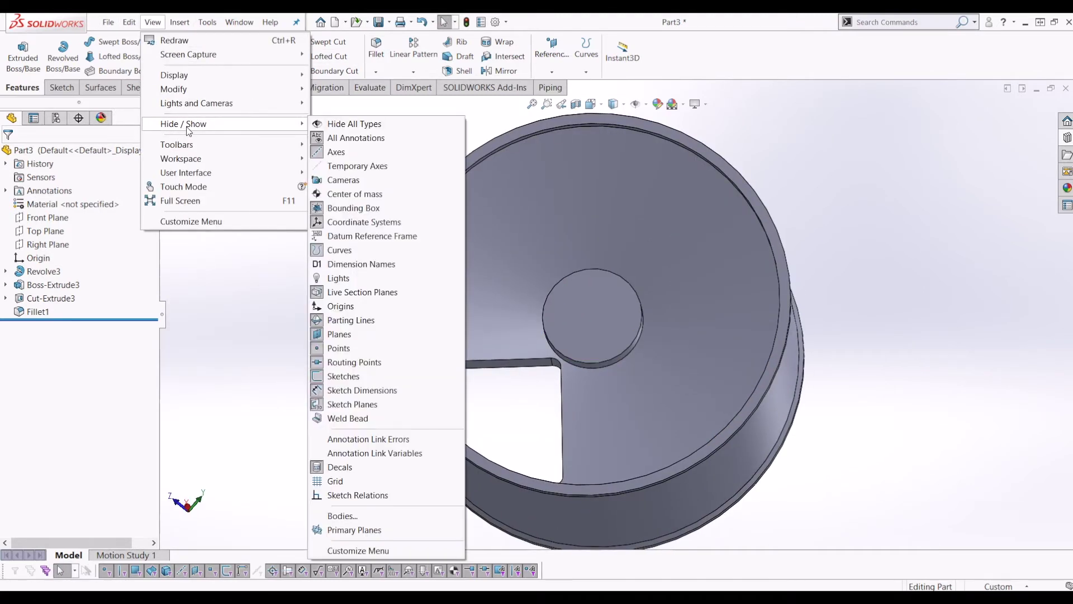
left_click(349, 166)
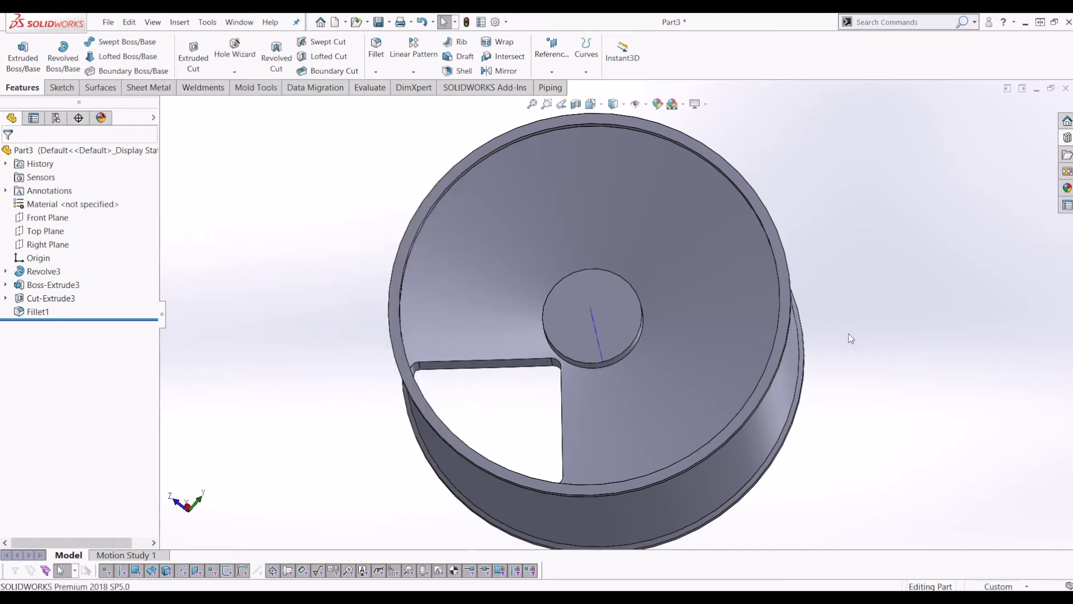
- Circular-pattern the wedge cut and its corner fillets around the wheel's central temporary axis, with 5 equally spaced instances over 360°
middle_click_drag(848, 334, 820, 399)
key("f")
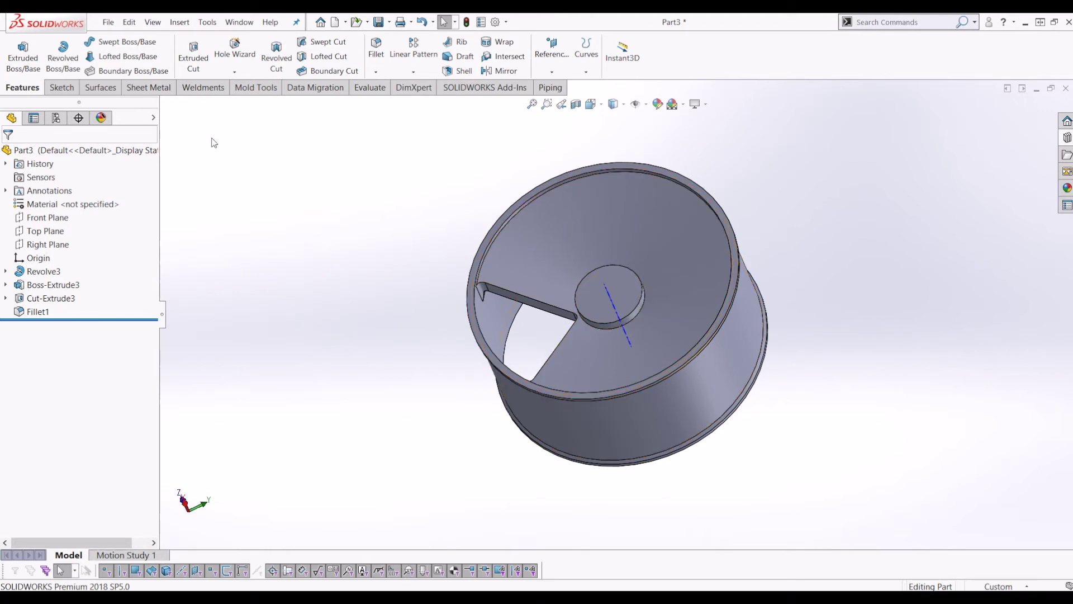
left_click(414, 73)
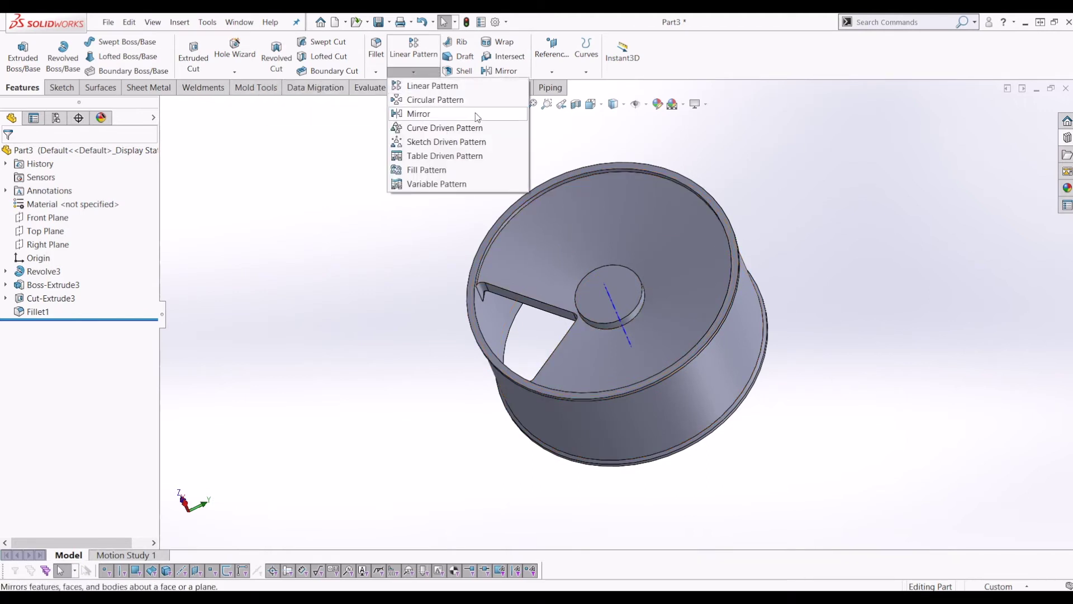
left_click(468, 100)
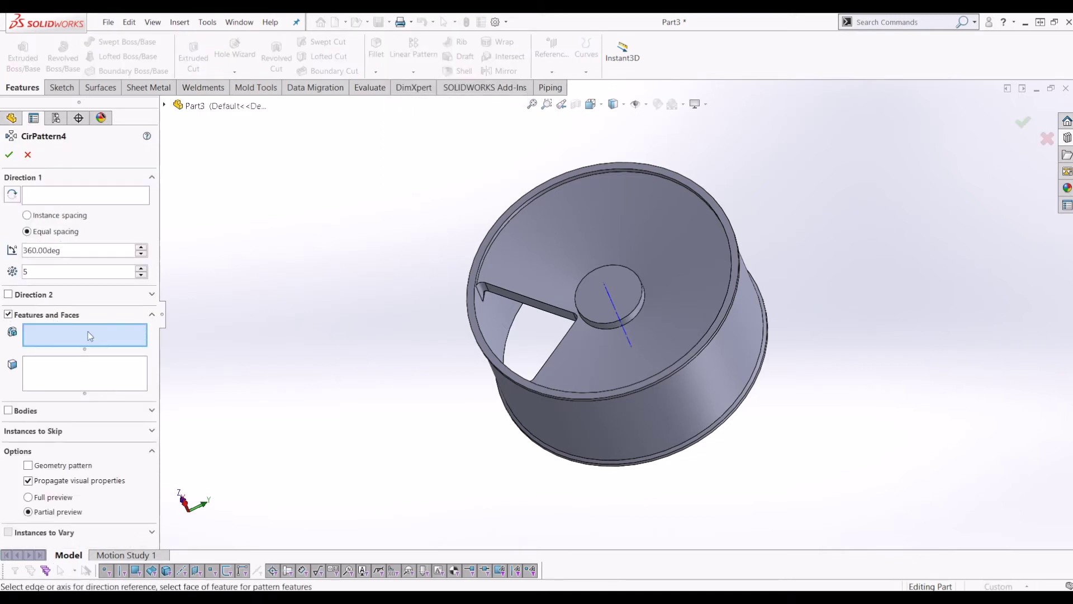
left_click(165, 106)
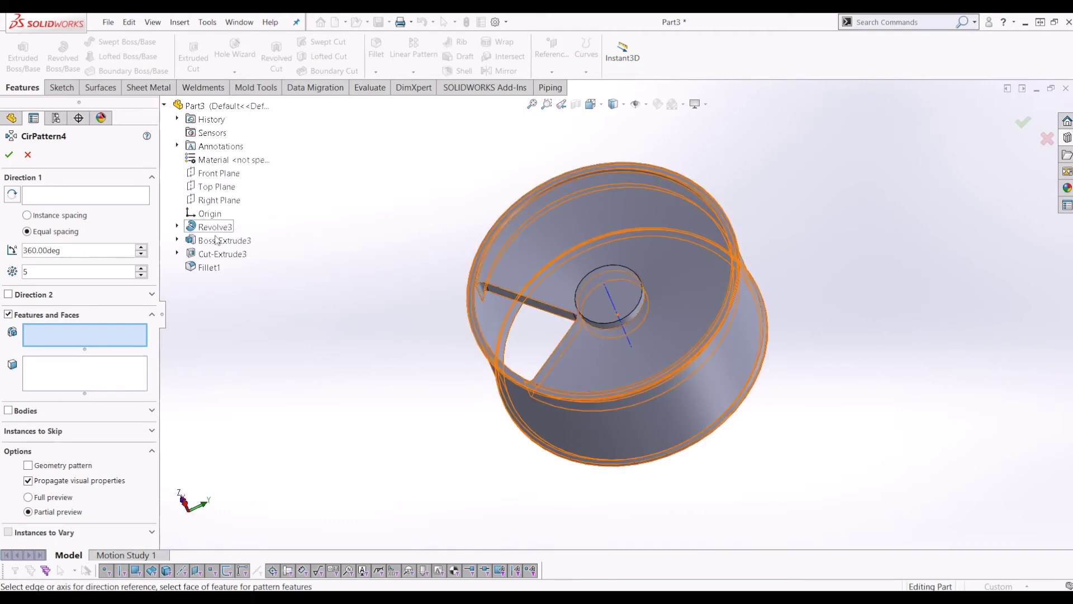
left_click(224, 254)
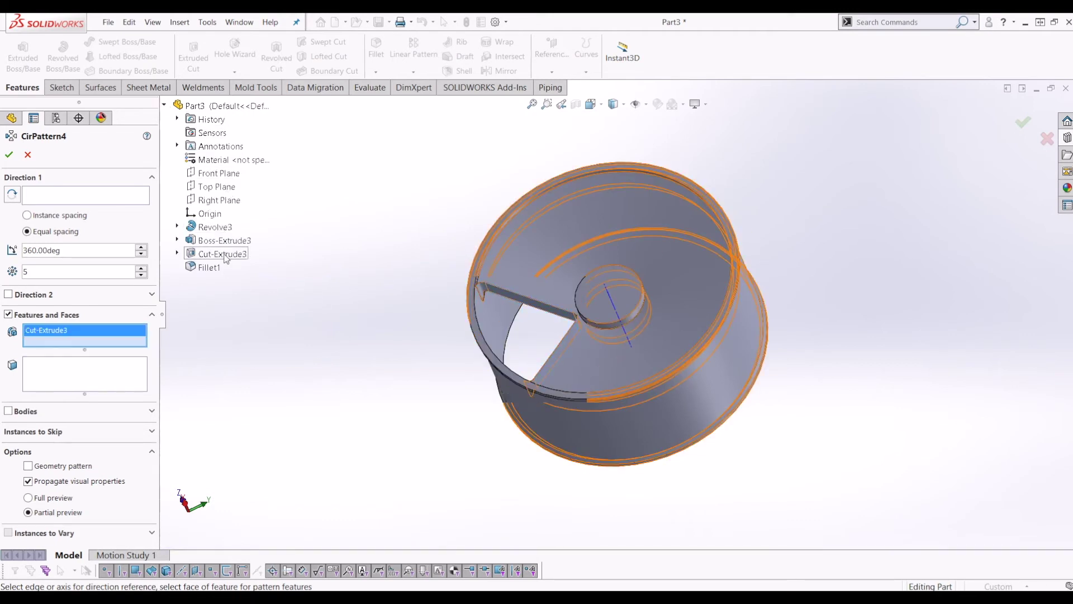
left_click(208, 268)
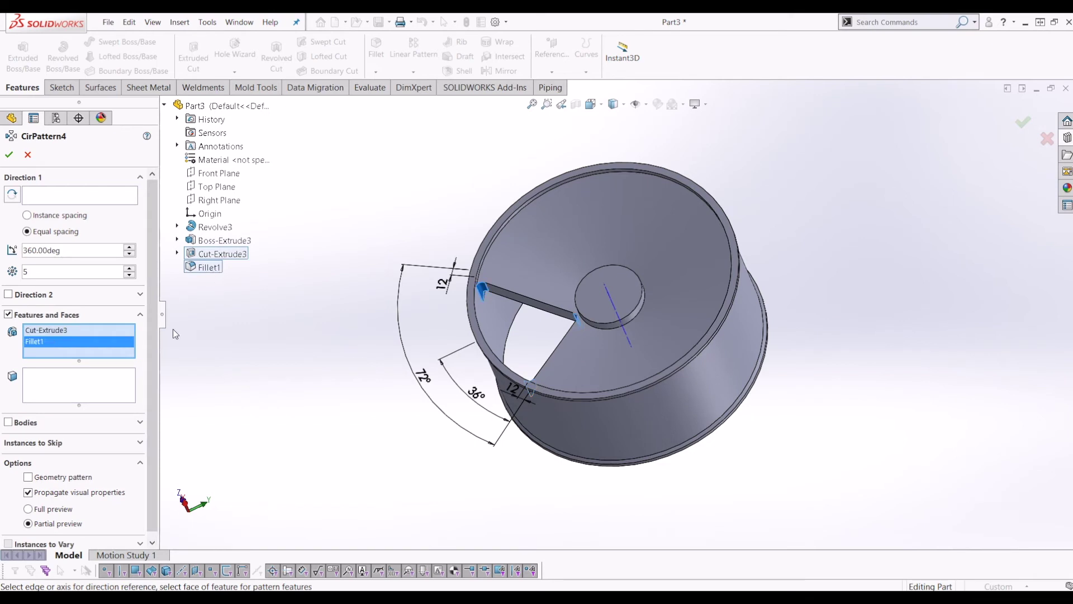
left_click(52, 200)
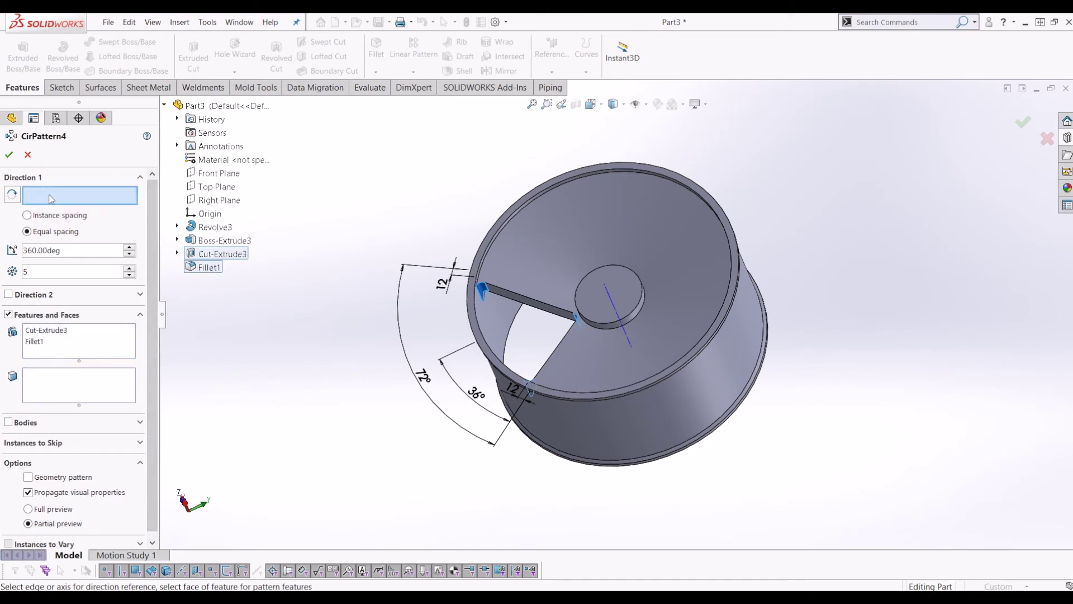
left_click(606, 291)
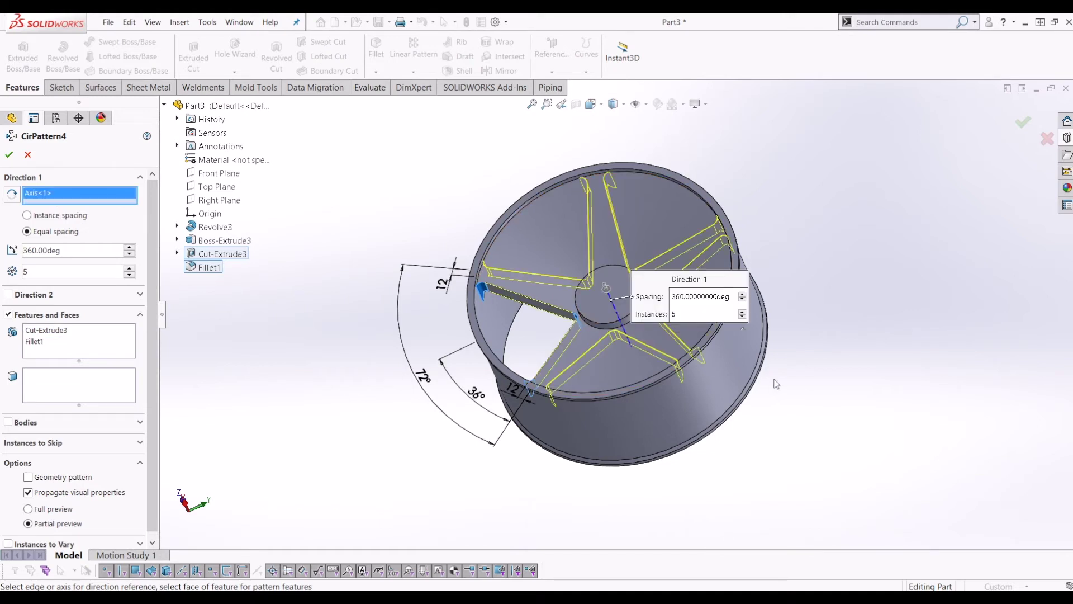
middle_click_drag(776, 380, 799, 405)
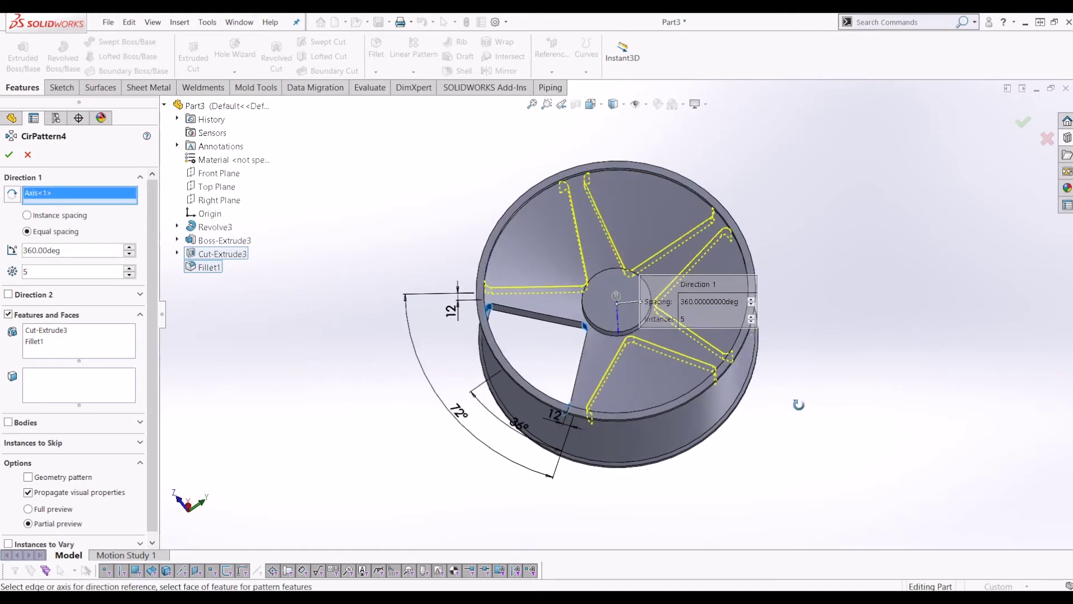
left_click(10, 156)
- Open a new sketch on the circular end face of the central boss
middle_click_drag(790, 359, 820, 398)
left_click(875, 287)
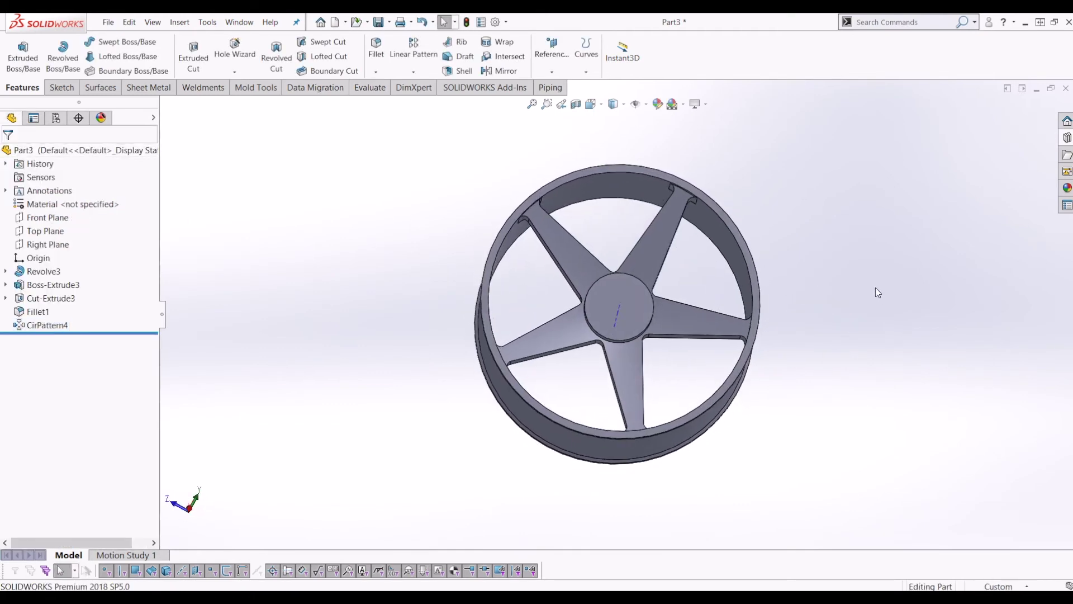
scroll(960, 381, "down", 2)
scroll(734, 329, "up", 2)
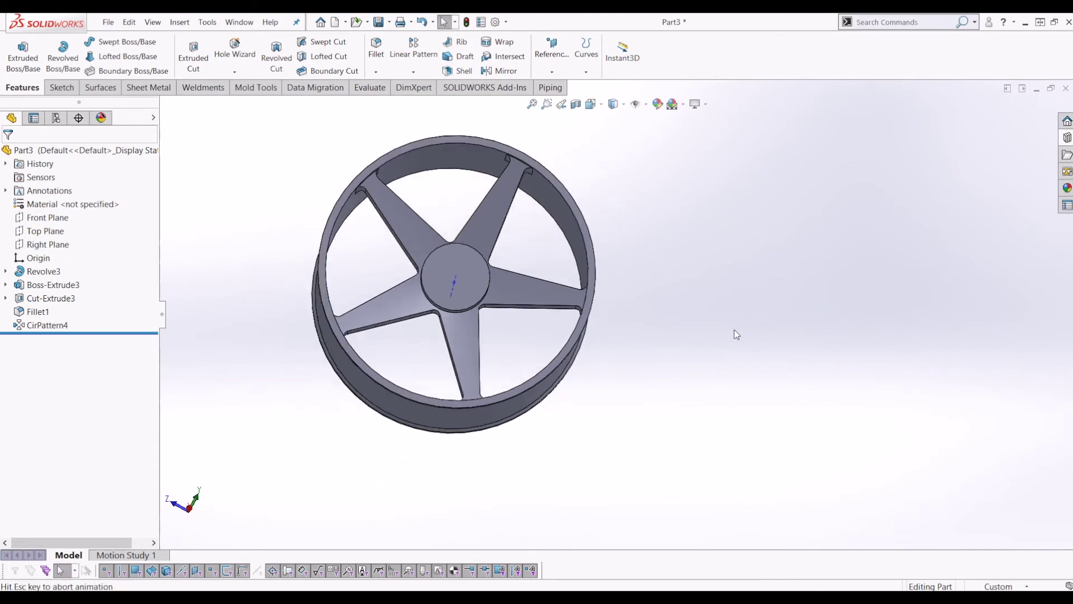
left_click(638, 330)
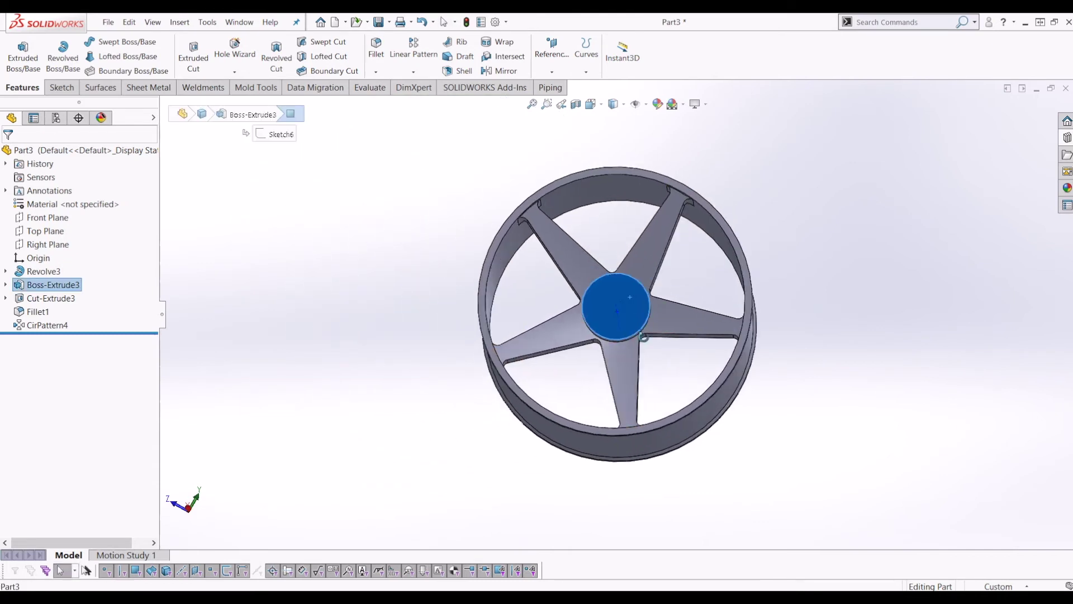
middle_click_drag(642, 337, 634, 292)
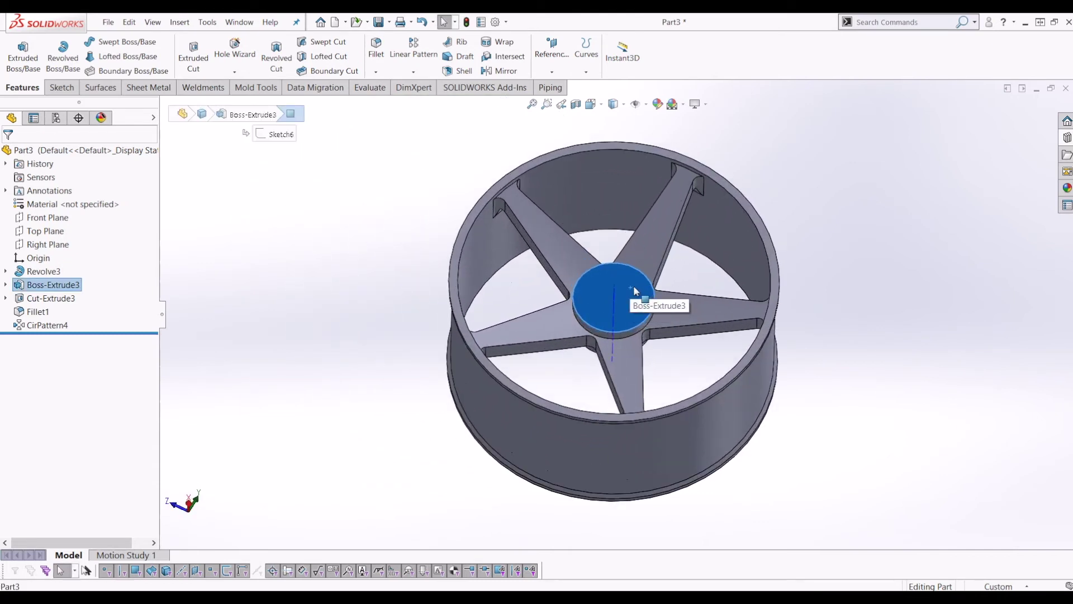
left_click(63, 87)
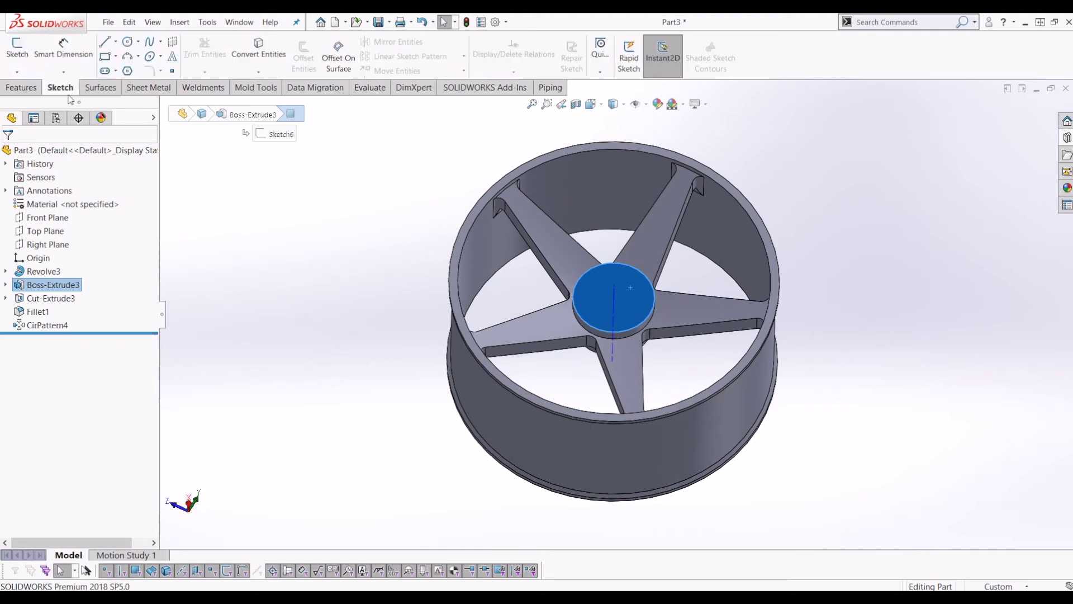
left_click(17, 47)
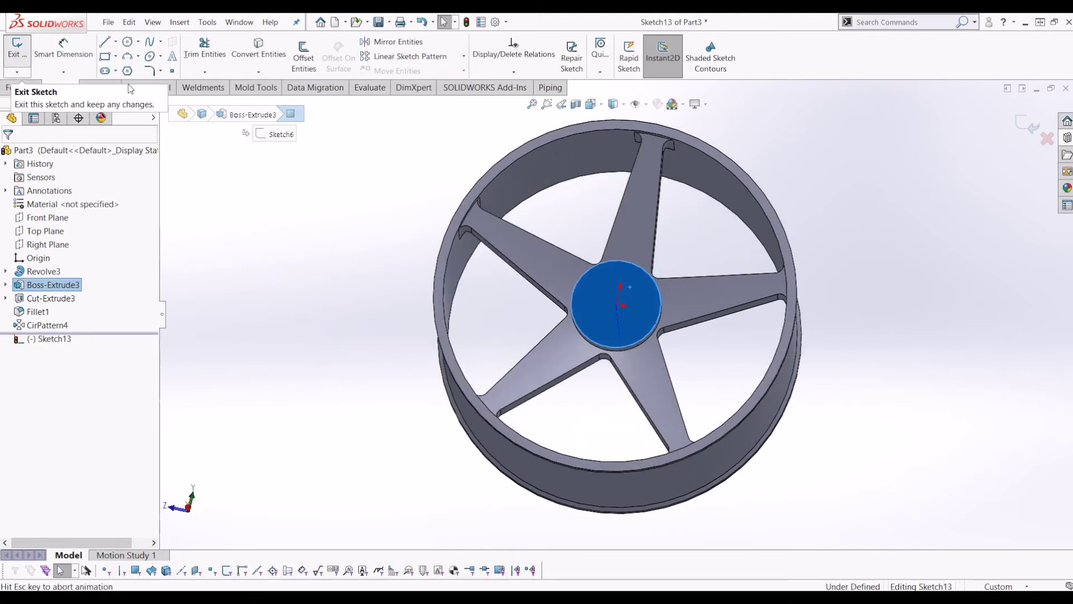
scroll(717, 249, "down", 3)
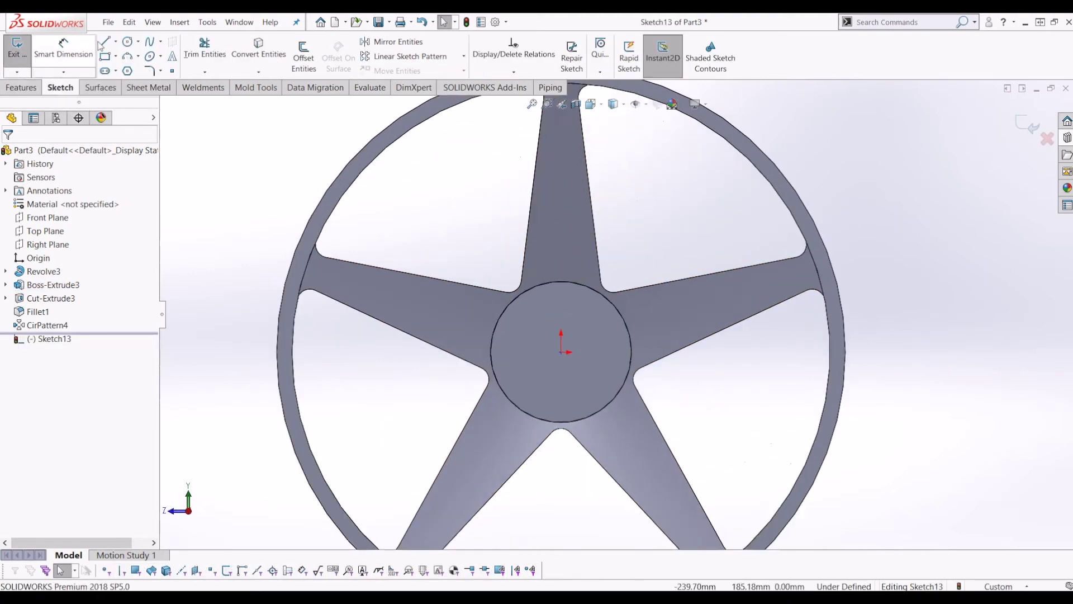
- Sketch a circle centred on the origin of the boss face and dimension its diameter as 80 mm
left_click(128, 42)
left_click(562, 352)
left_click(582, 308)
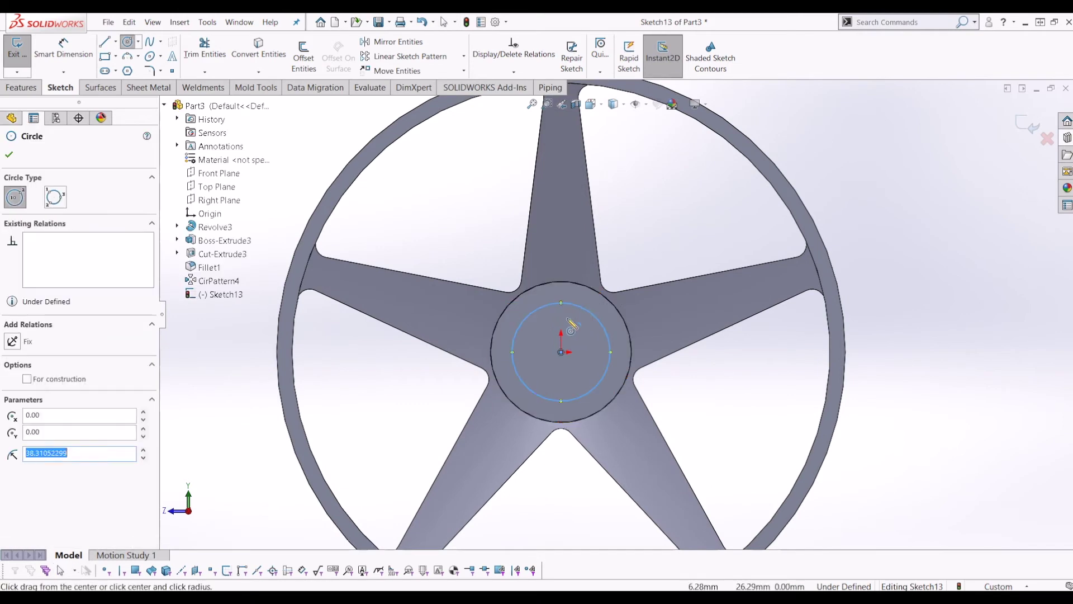
key("Escape")
left_click(66, 53)
left_click(602, 318)
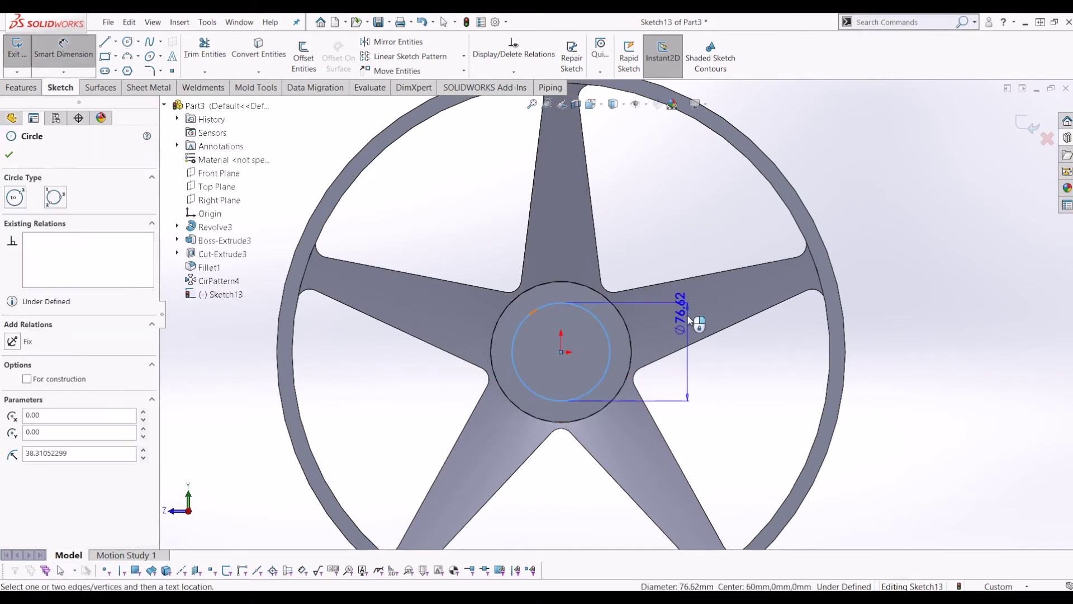
left_click(667, 261)
type("80")
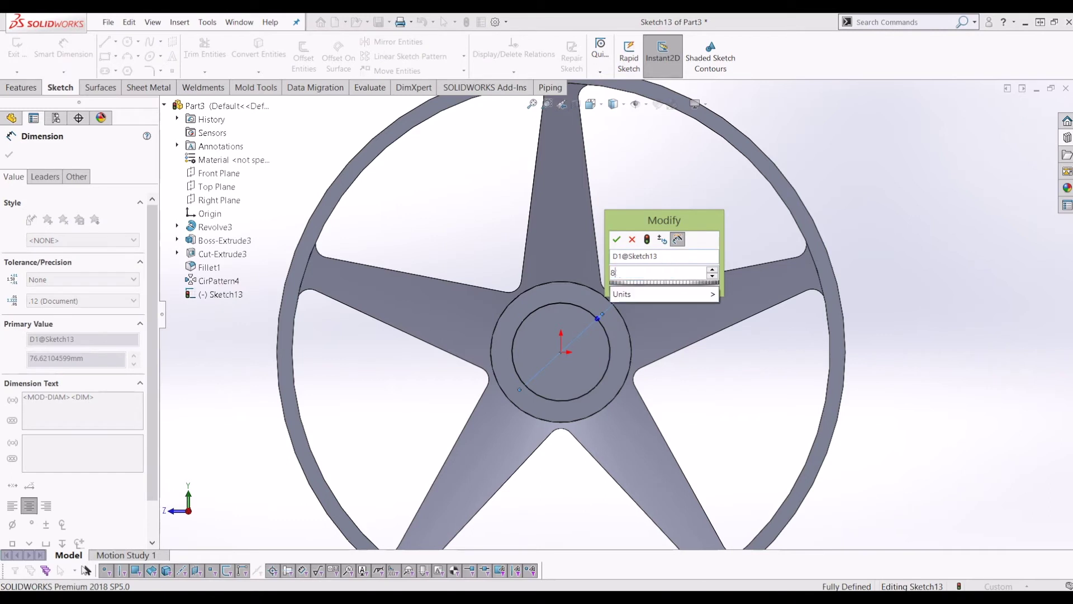
key("Return")
key("Escape")
- Convert the 80 mm circle to construction geometry
scroll(617, 314, "up", 3)
scroll(609, 378, "down", 2)
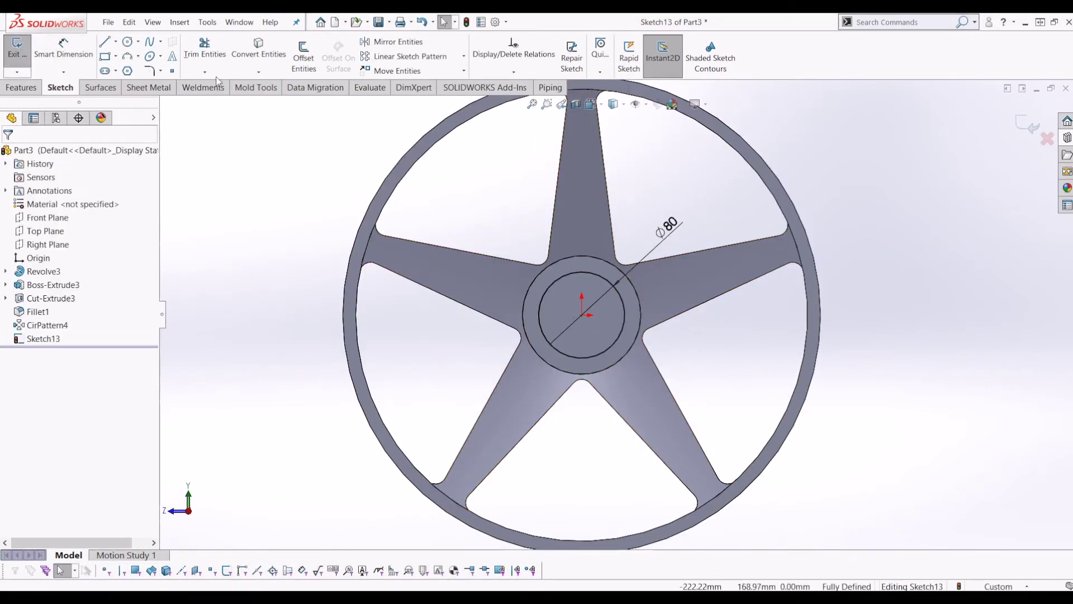
left_click(569, 276)
left_click(72, 335)
key("Escape")
- Draw a vertical construction line from the origin straight down to the construction circle, 40 mm long
left_click(105, 41)
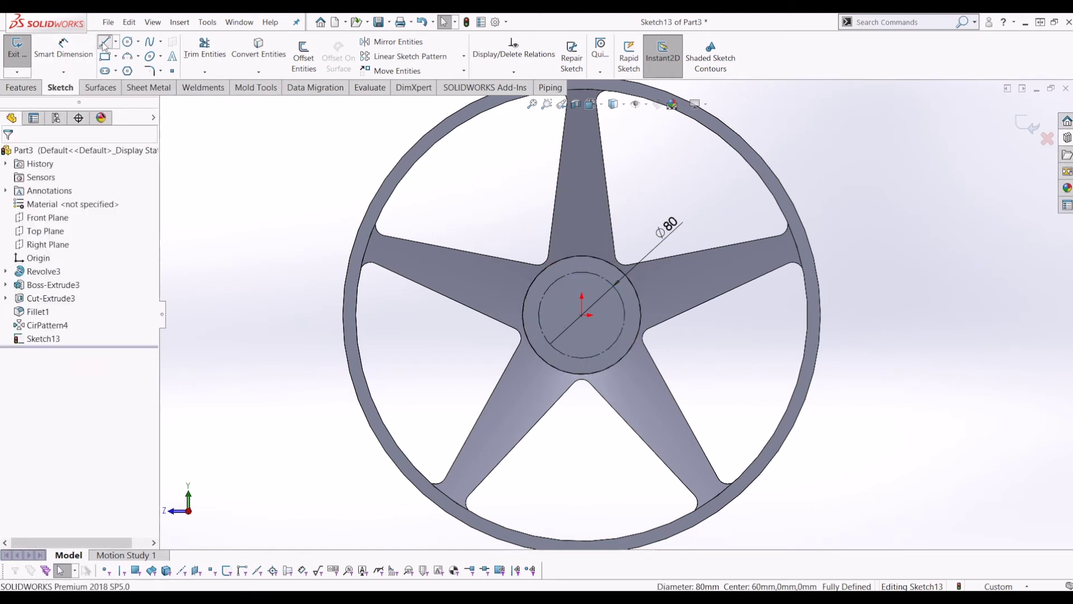
left_click(581, 315)
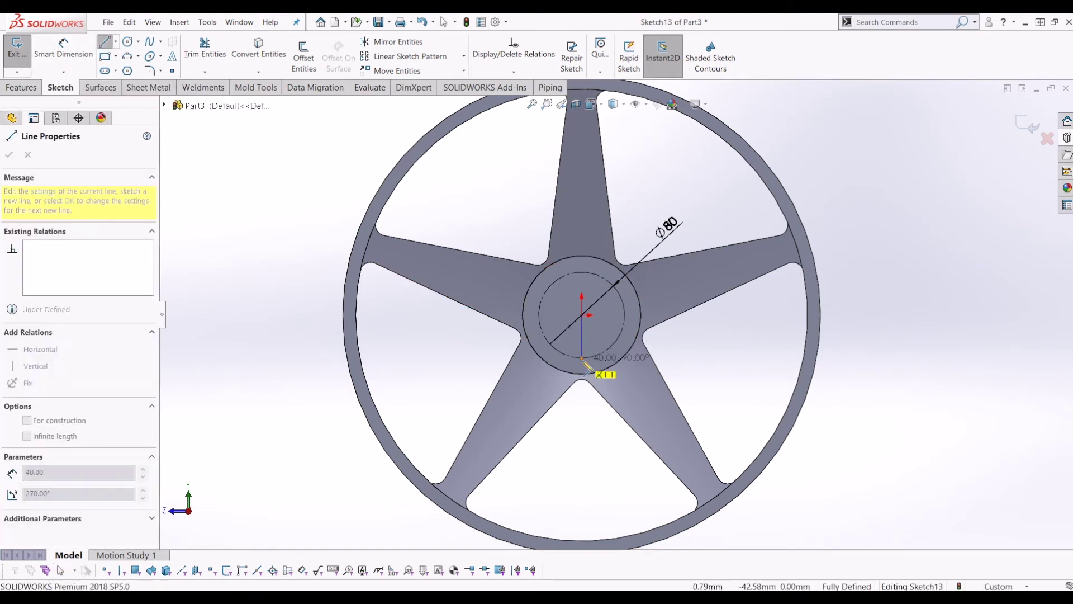
left_click(582, 358)
key("Escape")
scroll(593, 357, "down", 3)
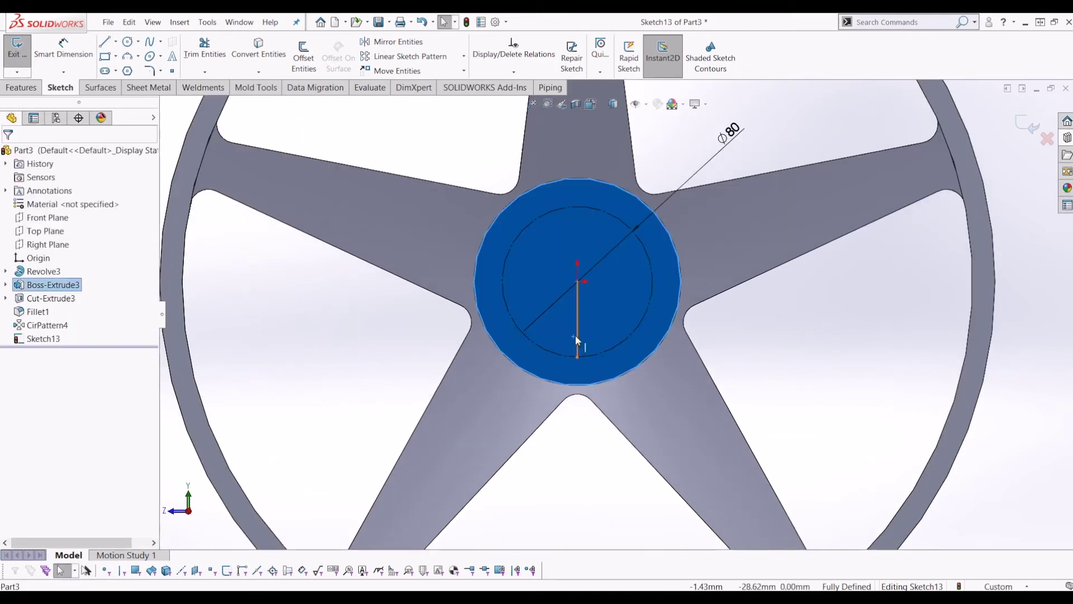
left_click(577, 317)
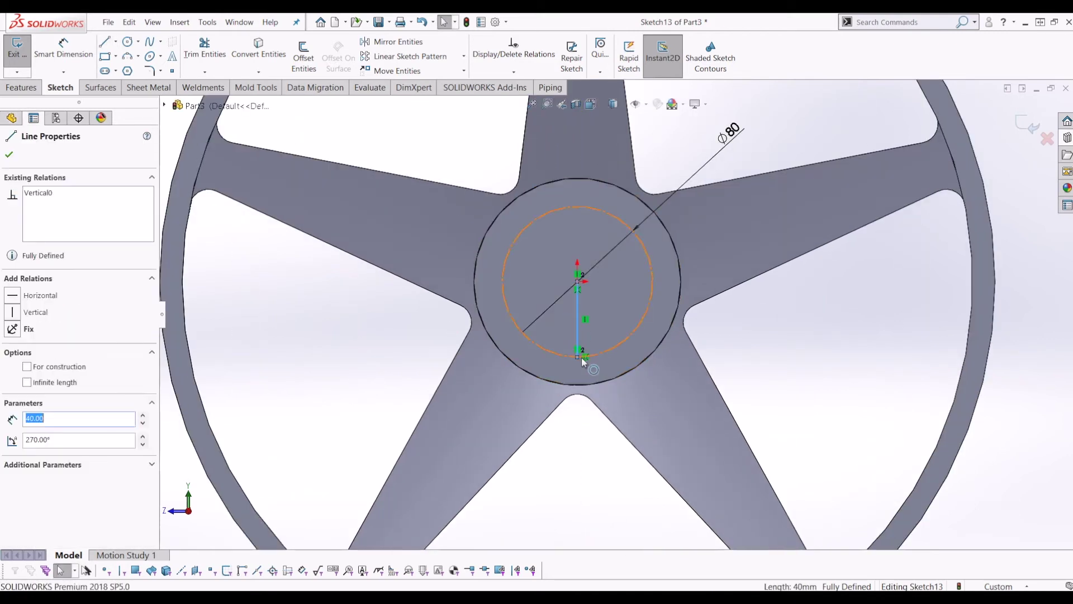
key("Escape")
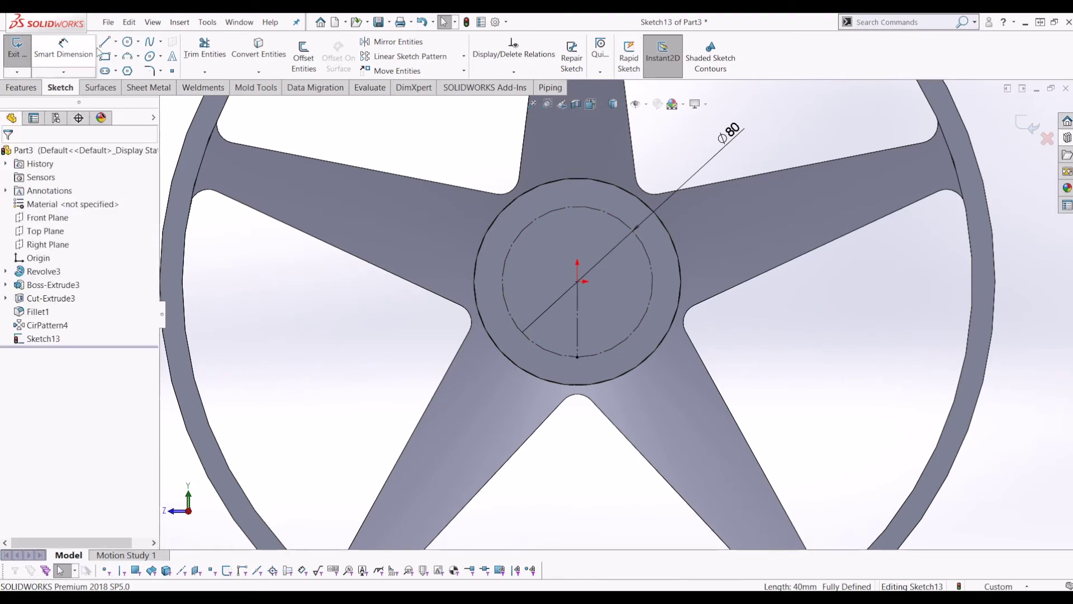
- Draw a slanted construction line from the origin down to the circle's lower-right side, about 48° from the vertical line
left_click(104, 43)
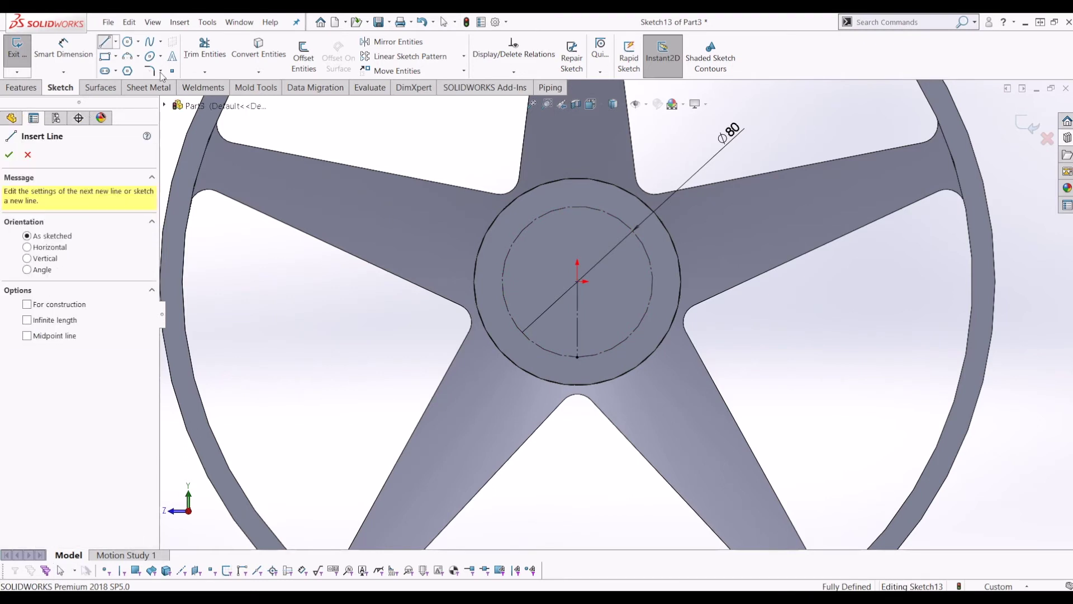
left_click(577, 281)
left_click(636, 333)
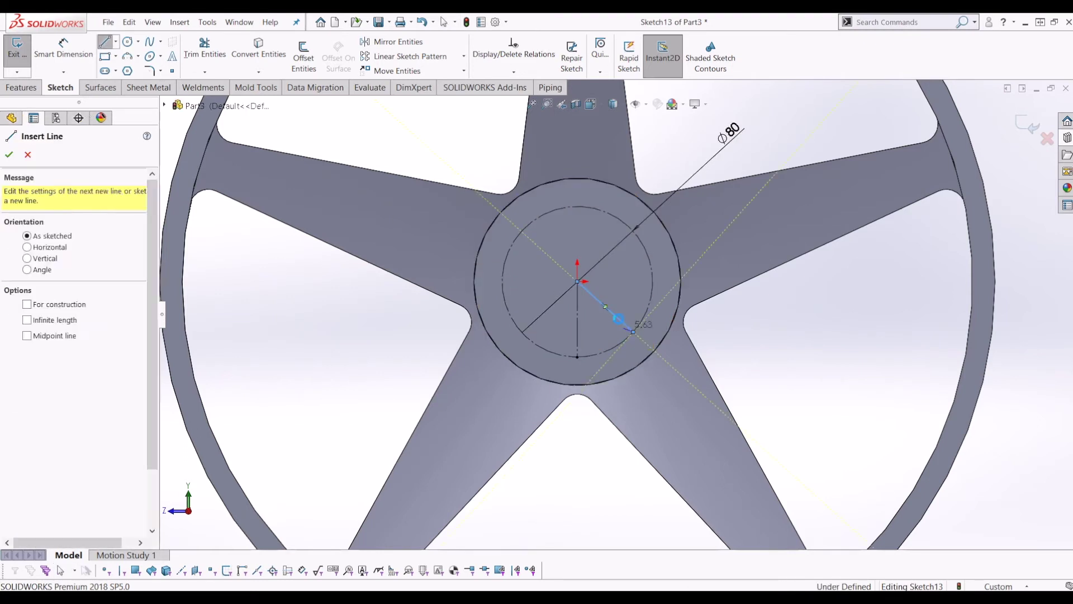
key("Escape")
left_click(618, 319)
key("Escape")
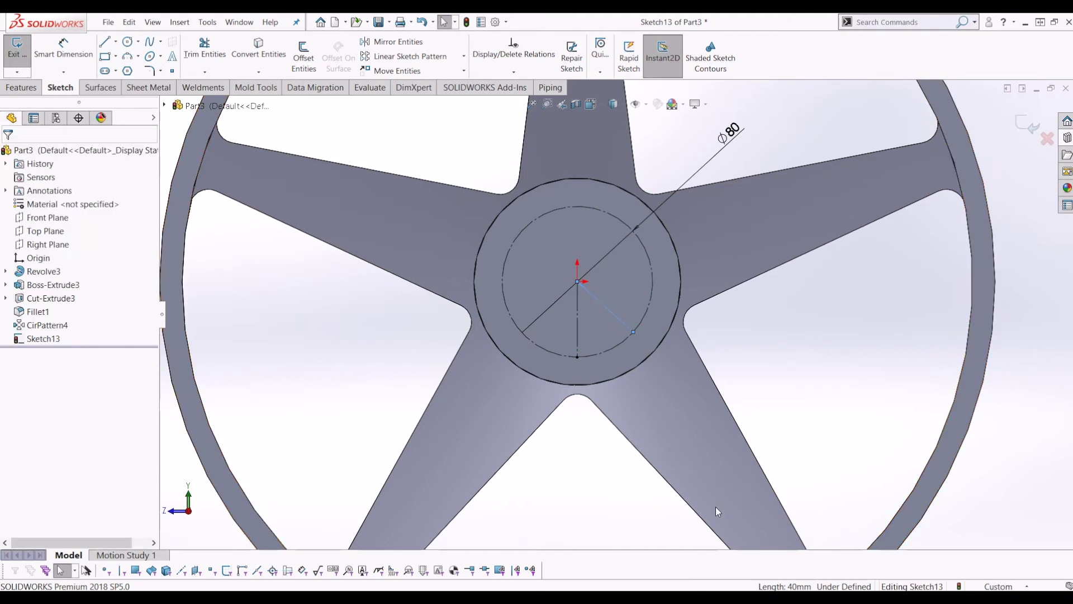
- Dimension the angle between the vertical and slanted construction lines as 36° and reposition the dimension text
left_click(62, 49)
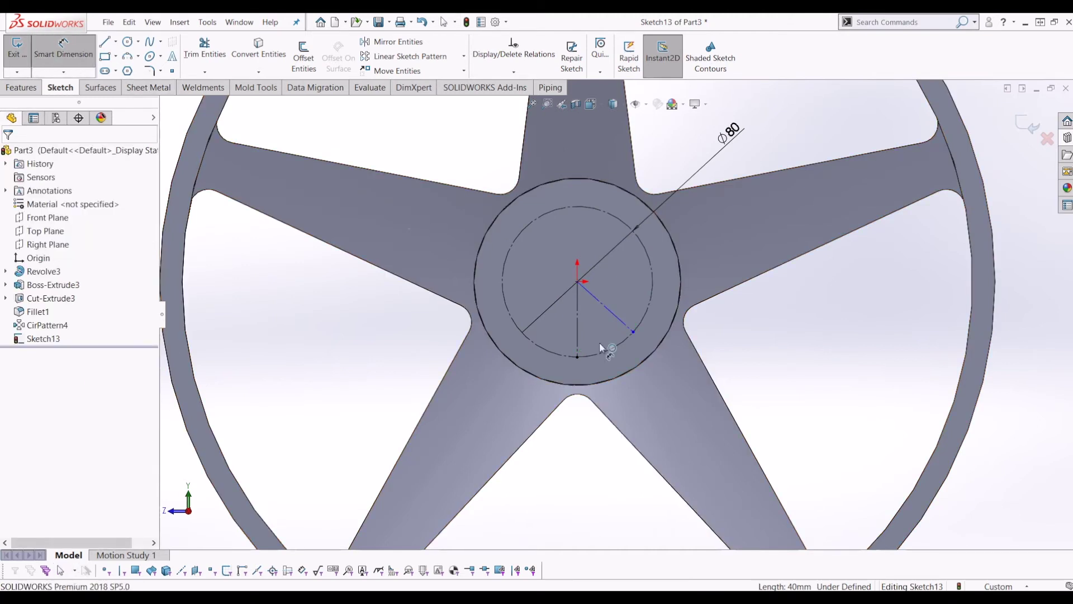
left_click(578, 335)
left_click(610, 310)
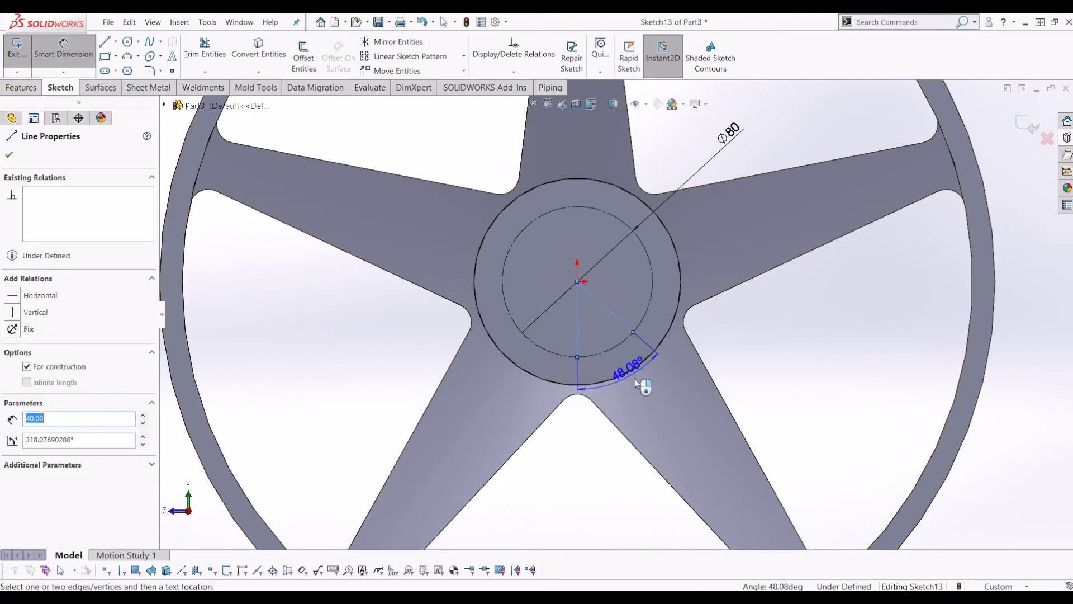
left_click(662, 428)
key("Return")
key("Escape")
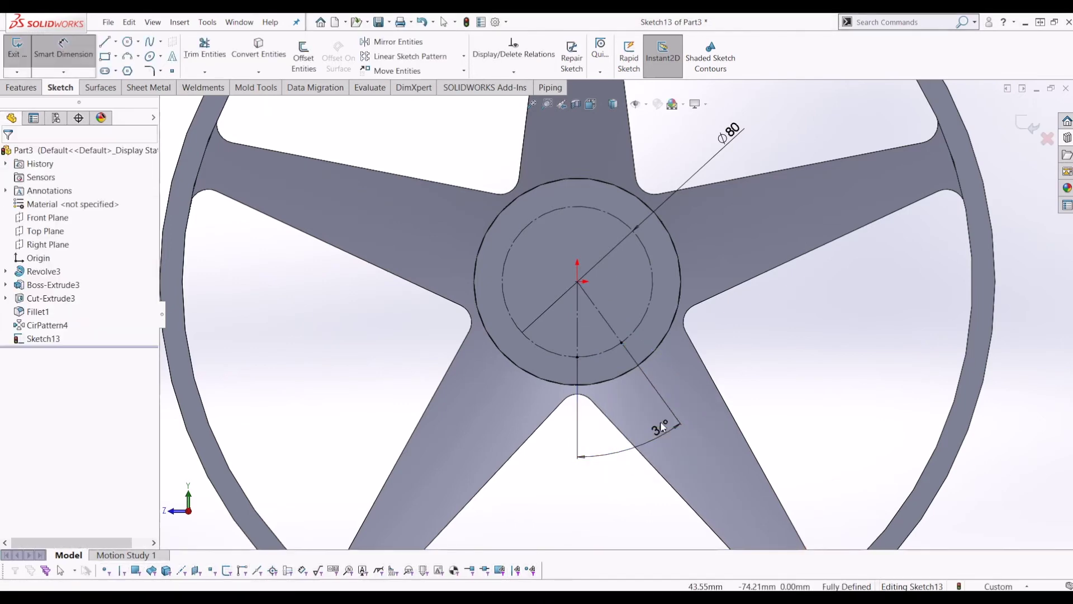
scroll(643, 396, "down", 3)
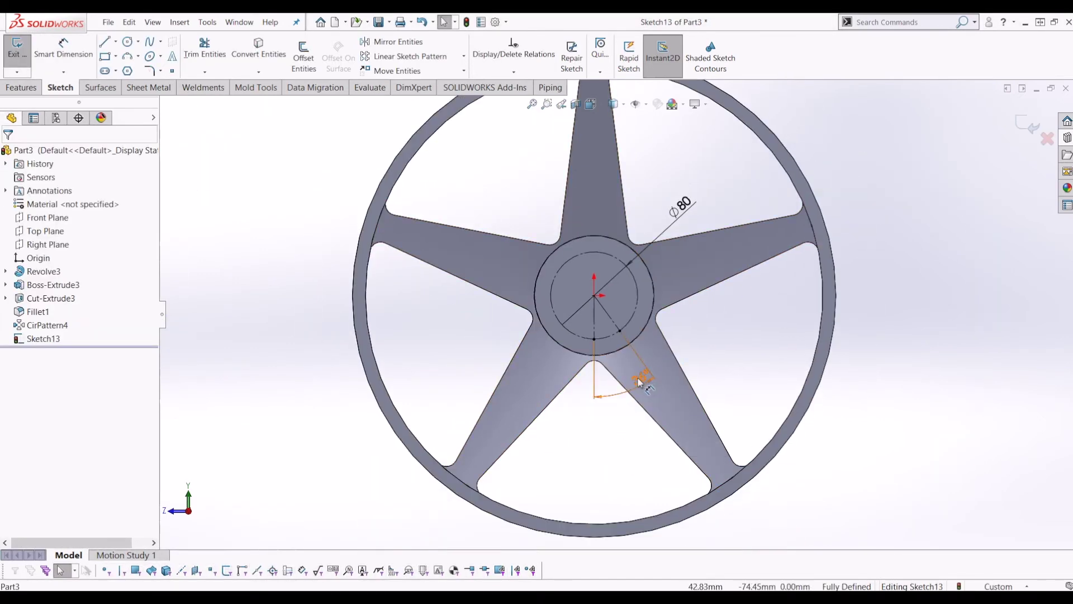
left_click_drag(642, 379, 628, 385)
key("Escape")
scroll(656, 309, "down", 1)
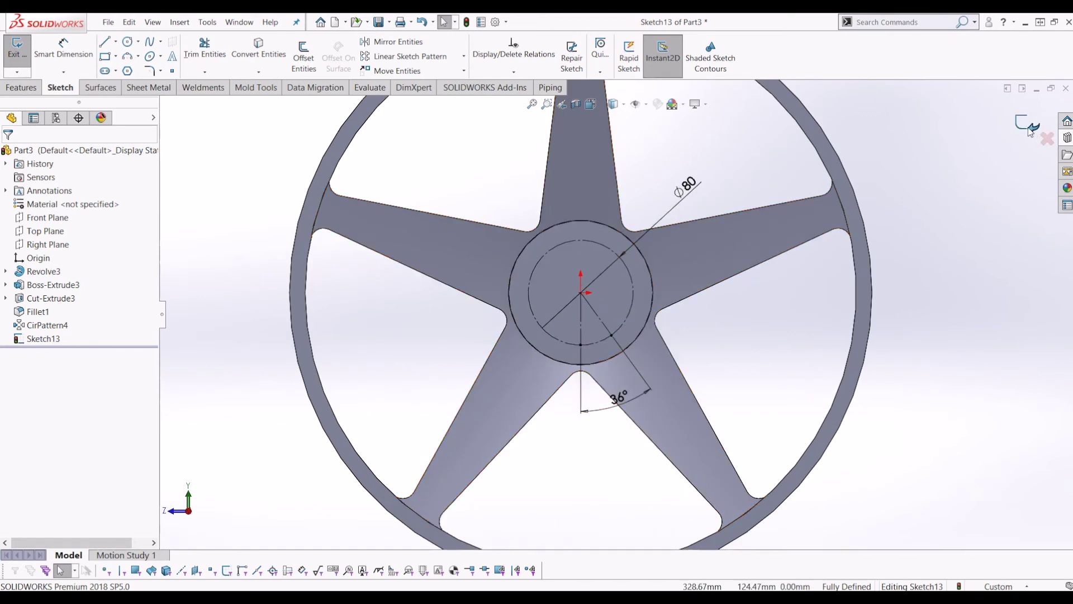
- Place a sketch point where the slanted line meets the construction circle and finish the sketch
left_click(173, 72)
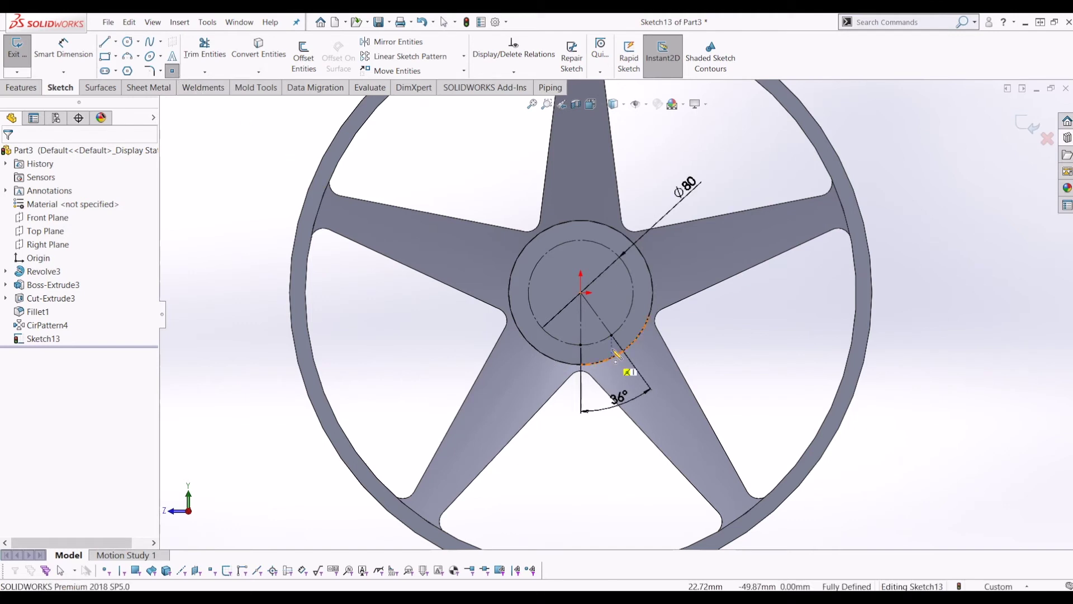
left_click(612, 335)
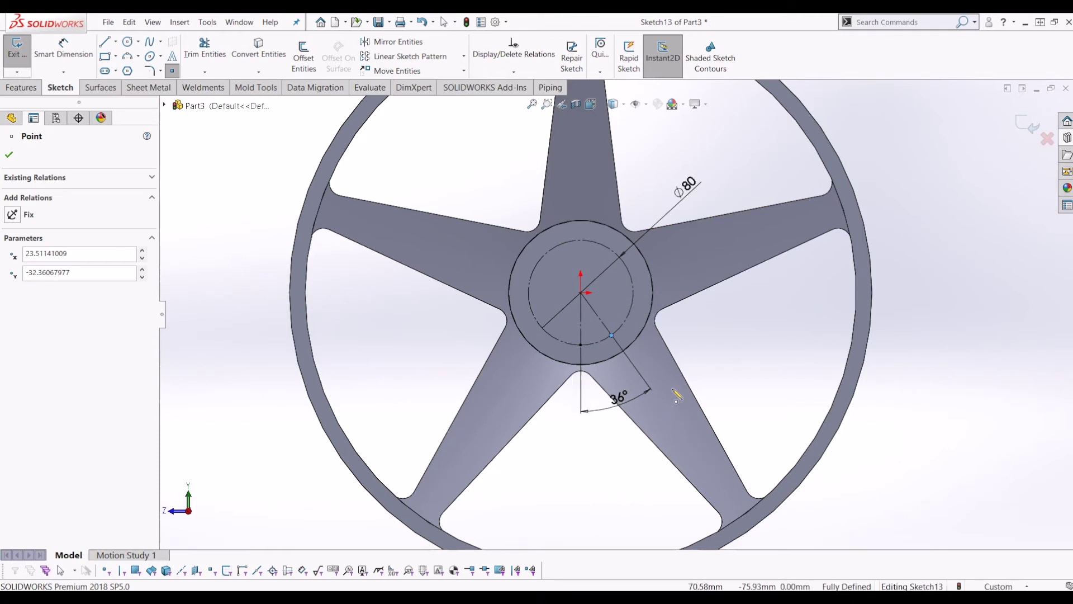
left_click(1030, 125)
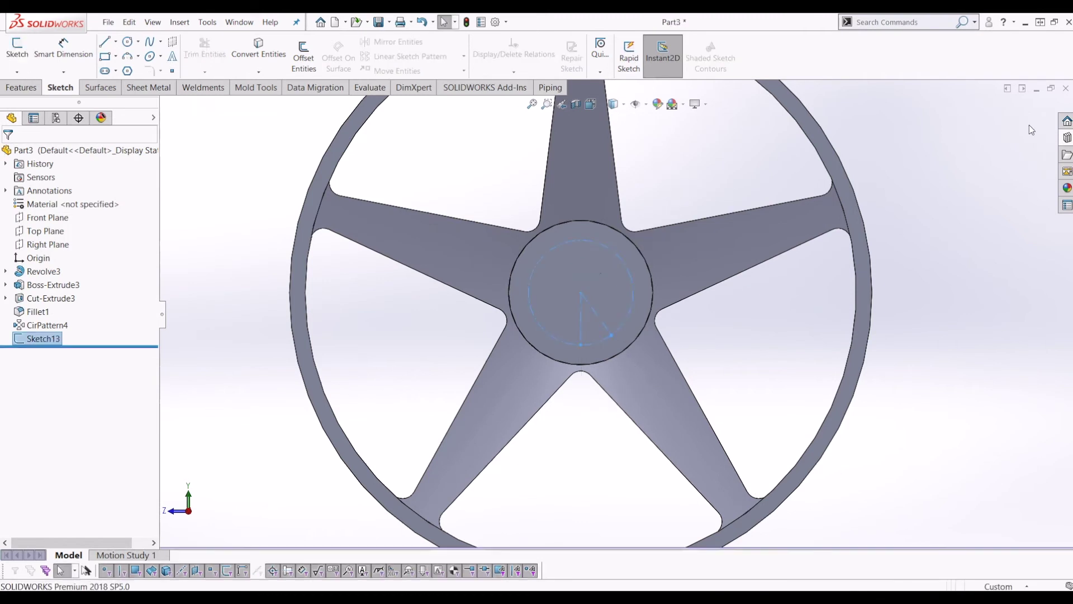
- Start an ISO M12 hex bolt counterbore with the Hole Wizard and position it at the sketched point on the boss face
left_click(25, 89)
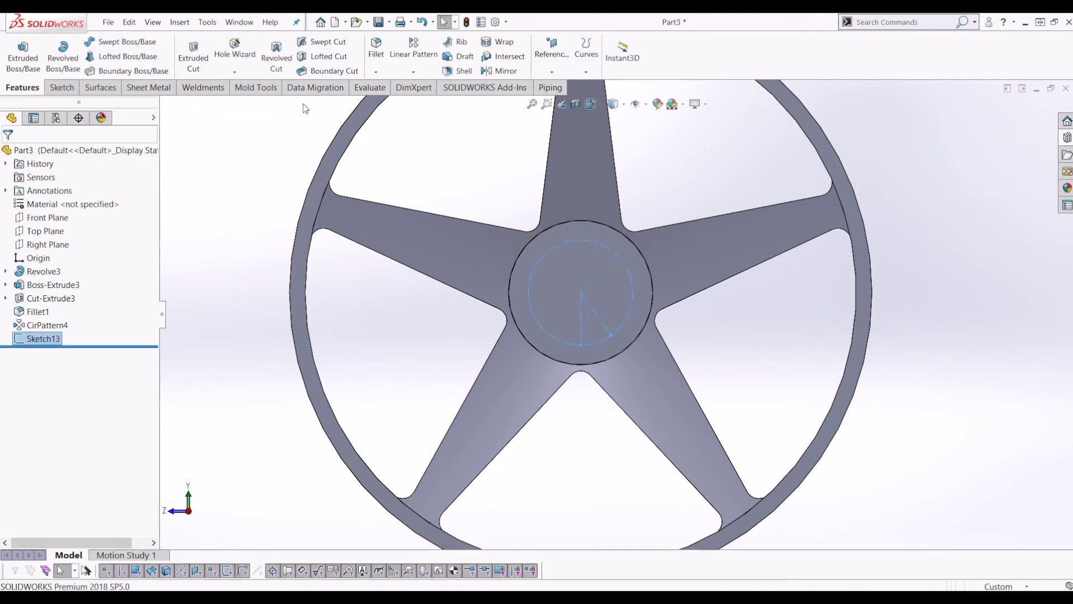
left_click(236, 53)
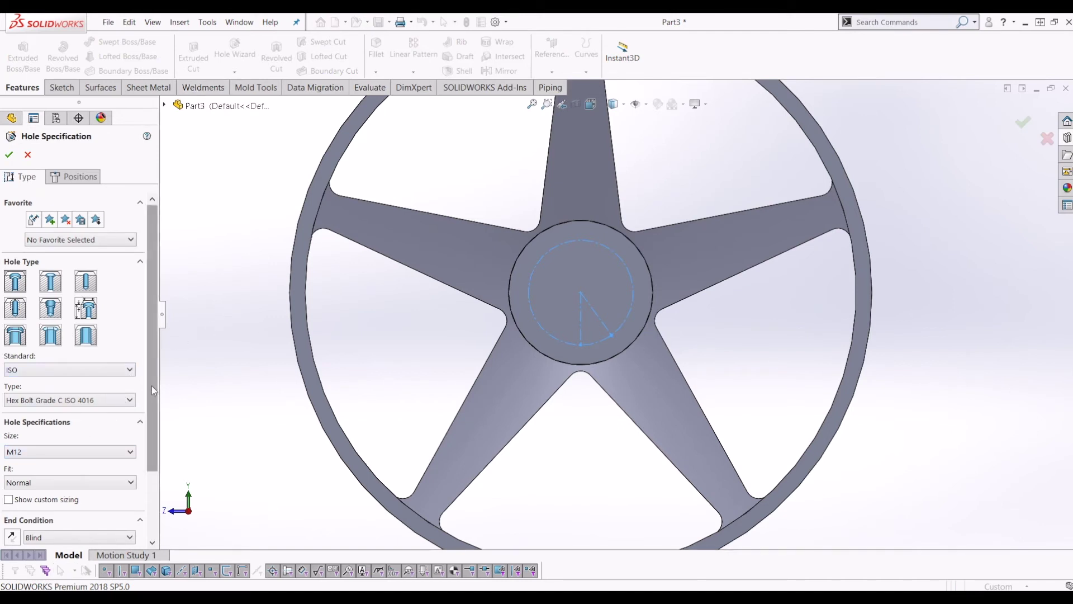
scroll(149, 384, "down", 2)
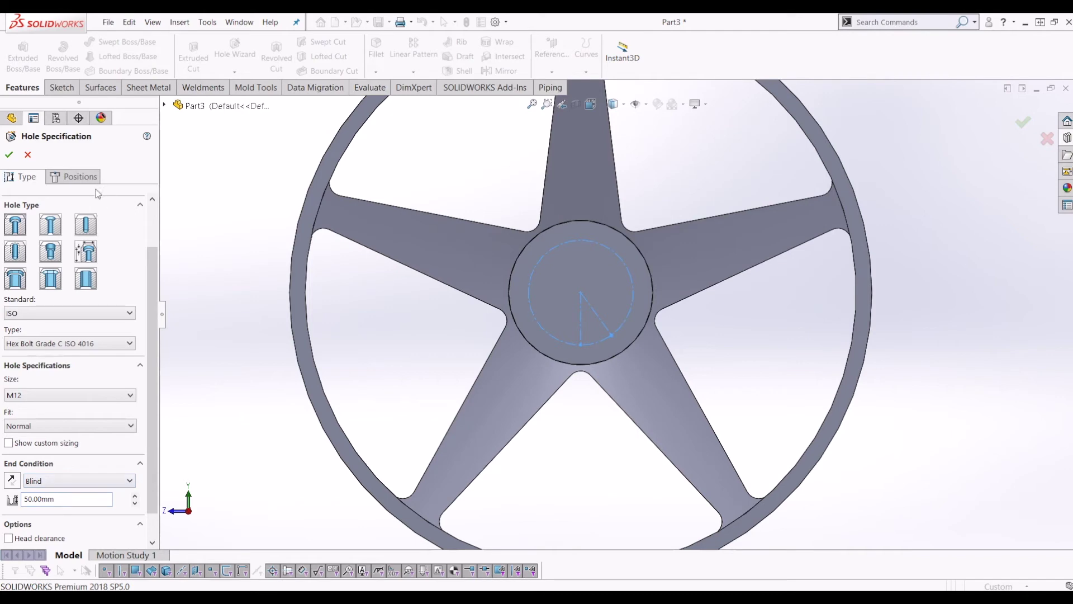
left_click(81, 176)
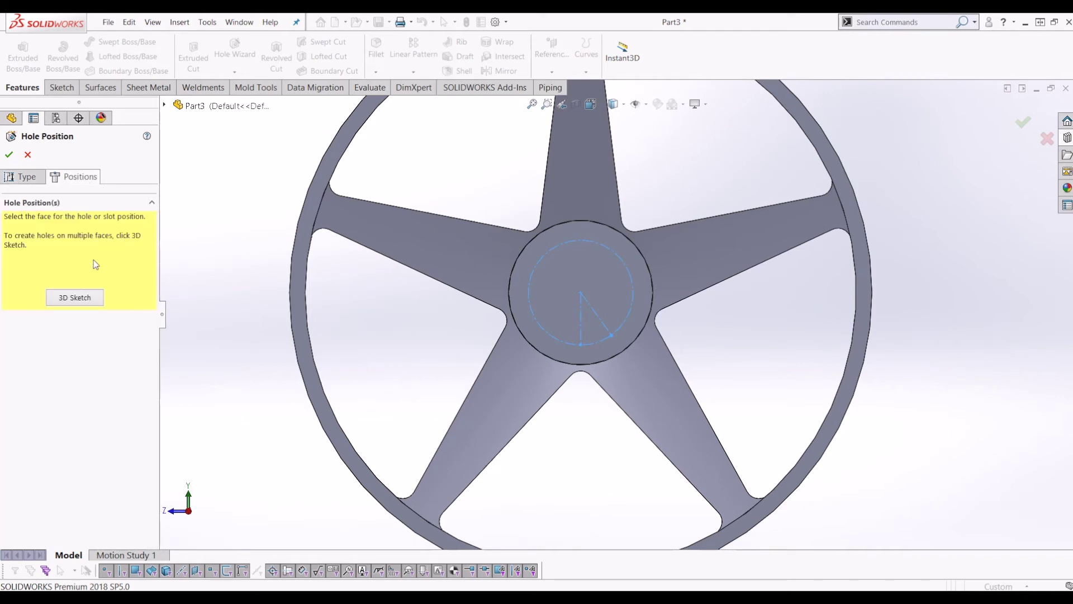
middle_click_drag(649, 269, 618, 207)
scroll(618, 207, "down", 4)
scroll(642, 359, "up", 3)
left_click(646, 334)
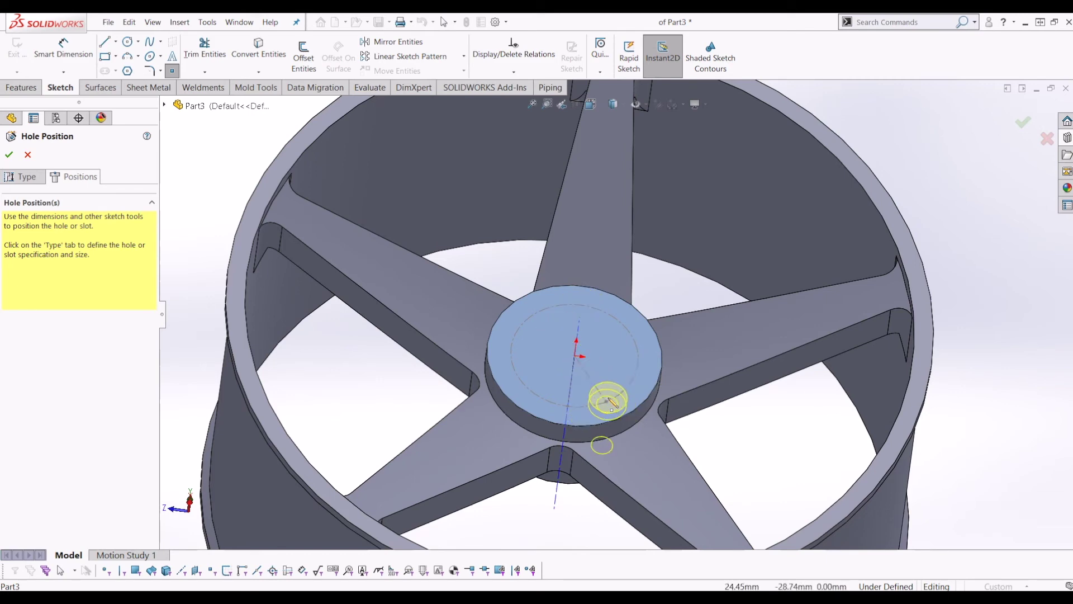
left_click(606, 402)
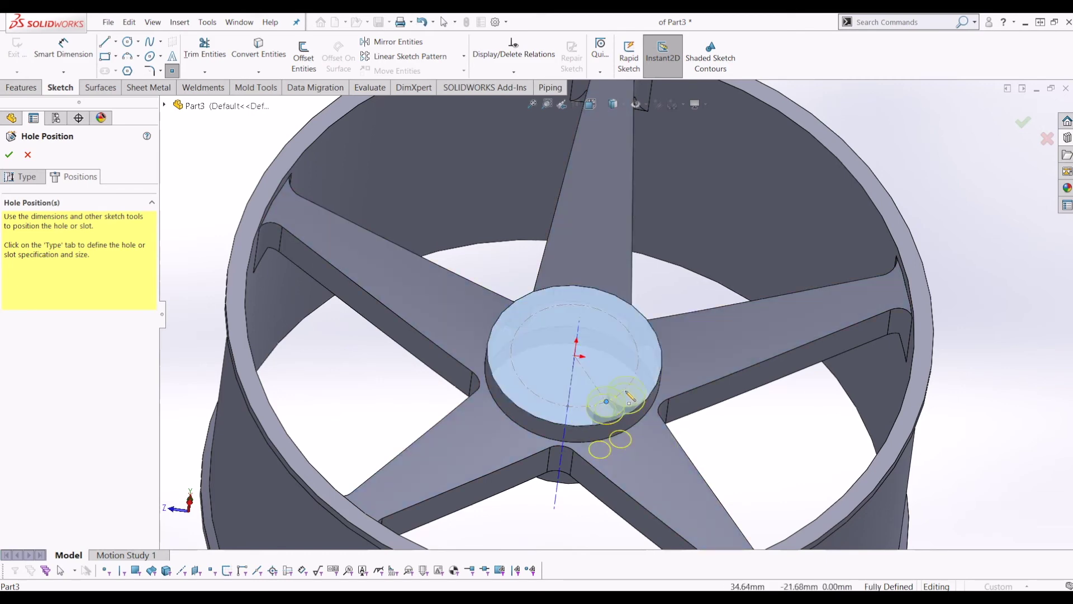
scroll(614, 398, "up", 3)
scroll(583, 341, "down", 1)
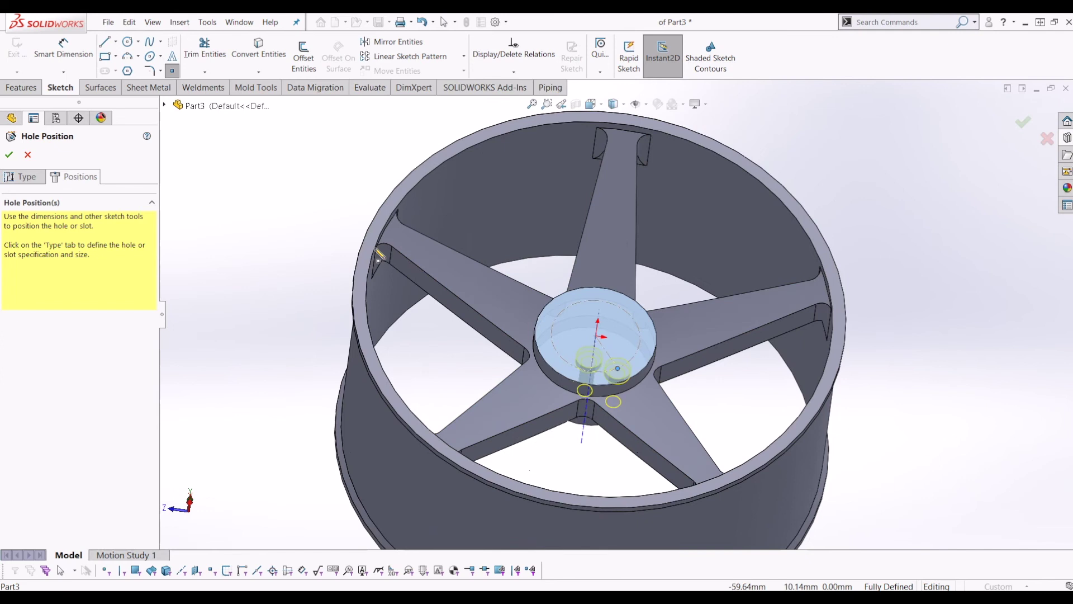
- Set the counterbored hole's end condition to Through All and create the hole
left_click(35, 177)
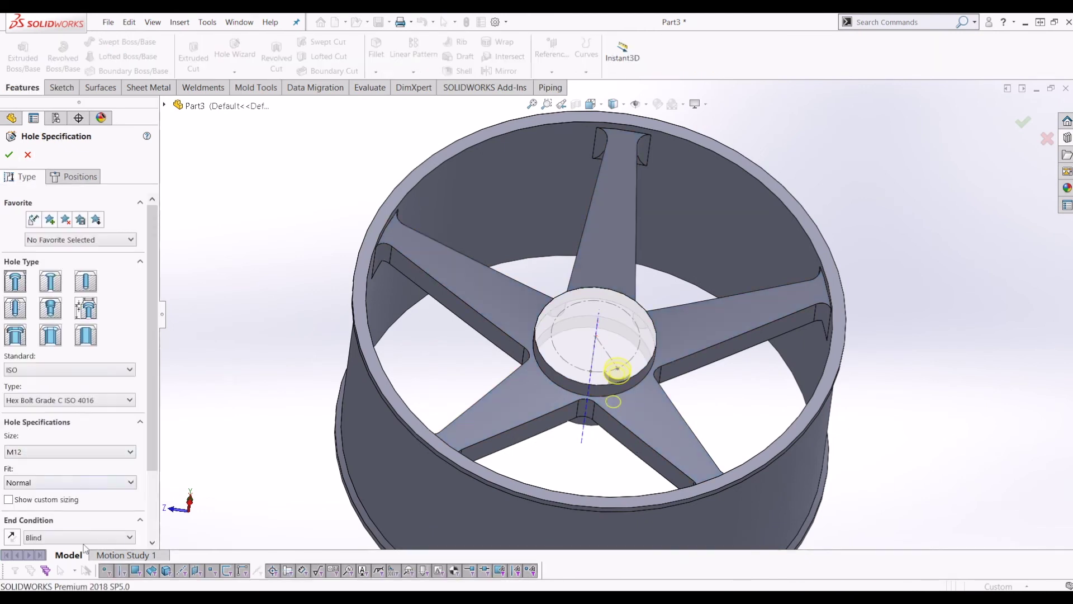
scroll(110, 496, "down", 3)
left_click(92, 448)
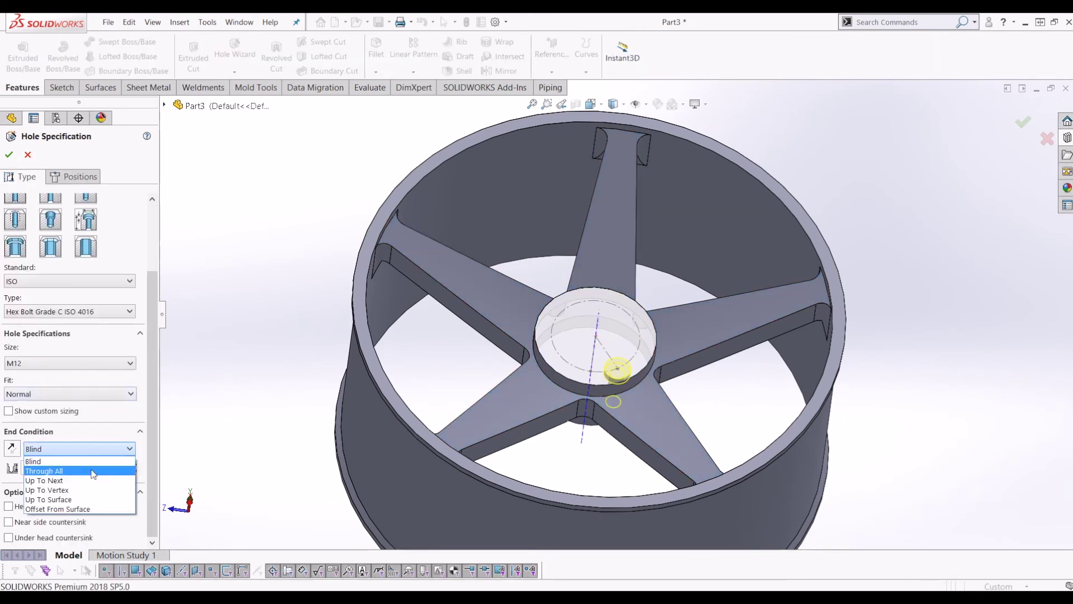
left_click(91, 475)
left_click(9, 155)
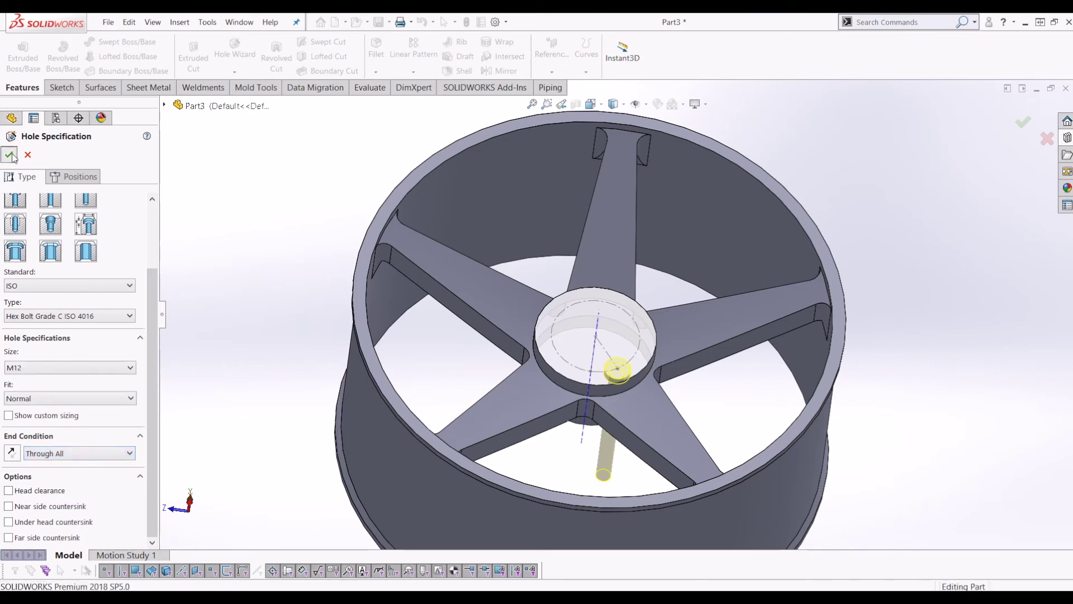
middle_click_drag(592, 408, 591, 275)
scroll(571, 341, "up", 2)
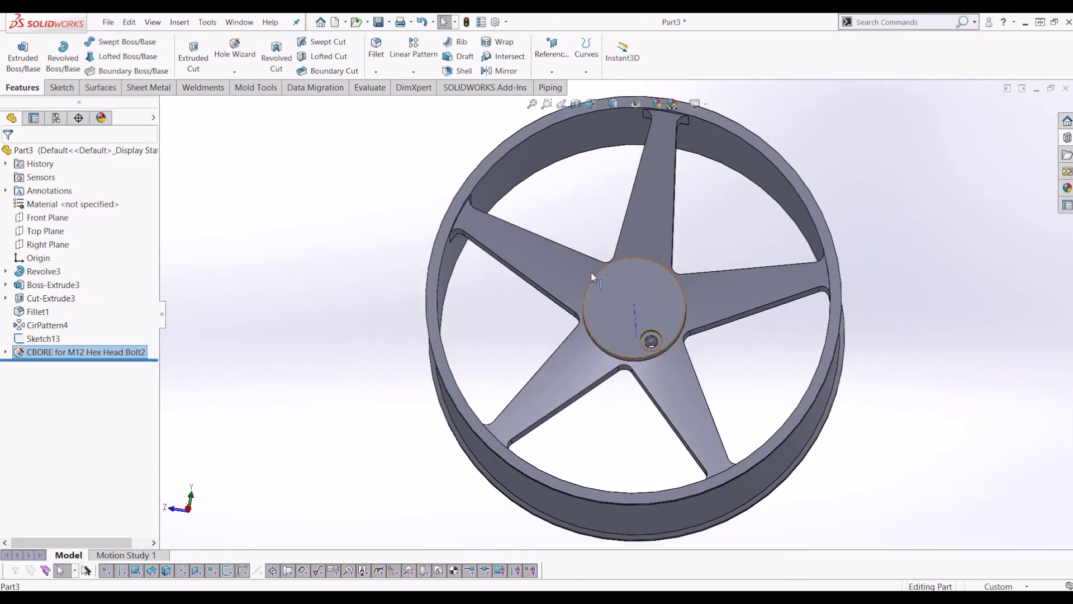
- Circular-pattern the M12 counterbored hole about the wheel's central axis with 5 equally spaced instances over 360°
left_click(413, 72)
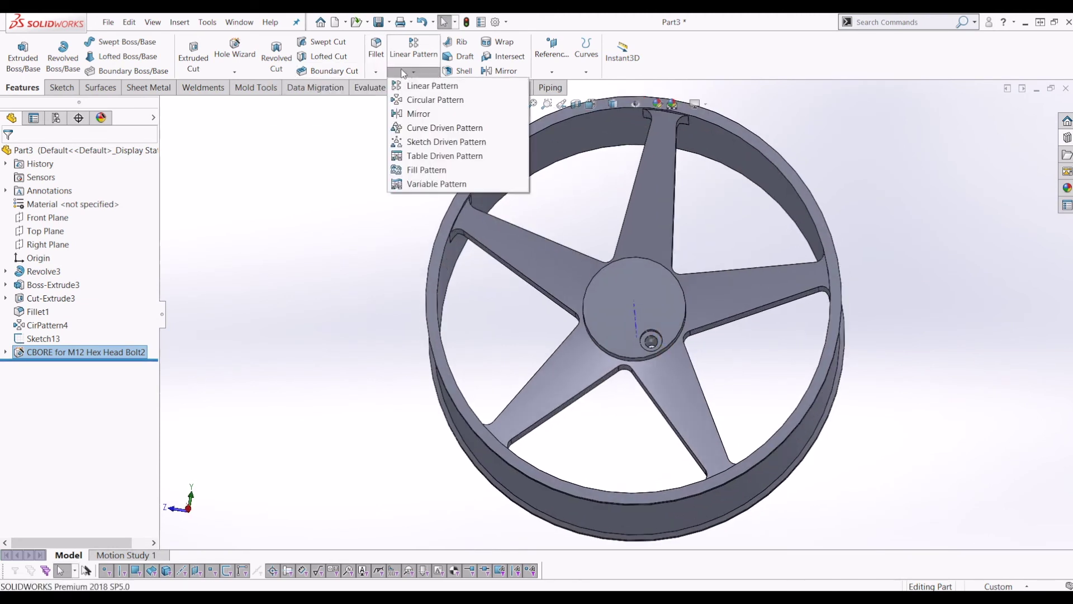
left_click(501, 99)
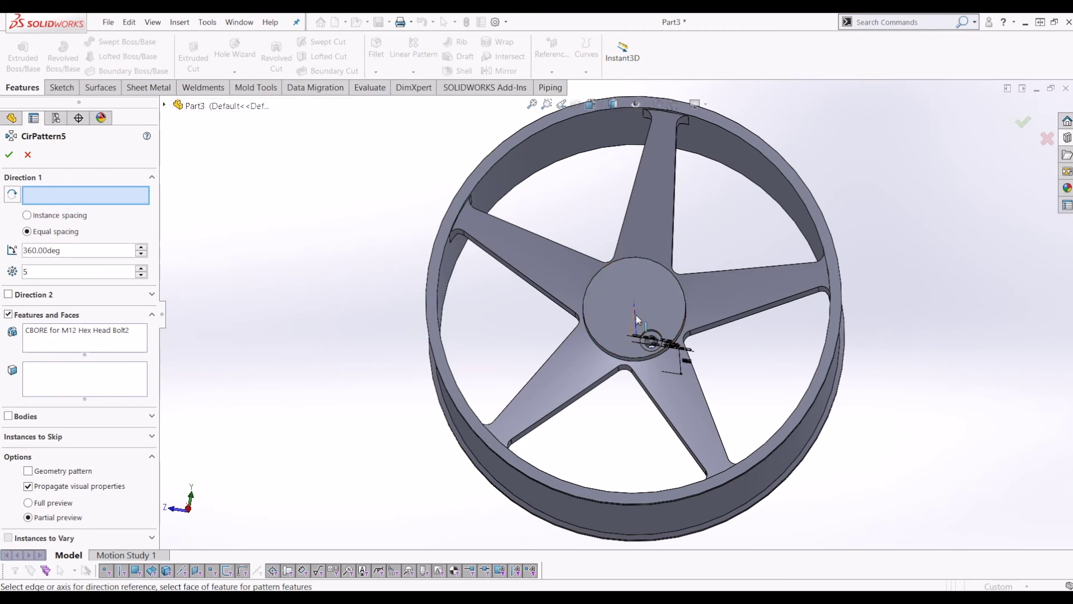
scroll(635, 314, "down", 3)
middle_click_drag(630, 316, 626, 288)
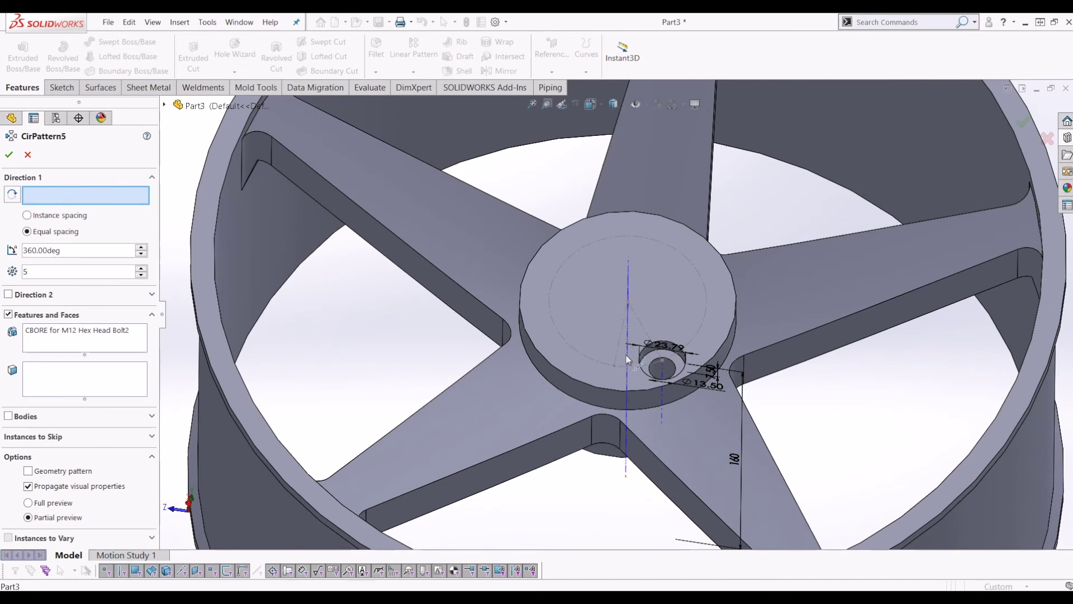
left_click(626, 459)
scroll(626, 447, "up", 3)
middle_click_drag(625, 441, 622, 468)
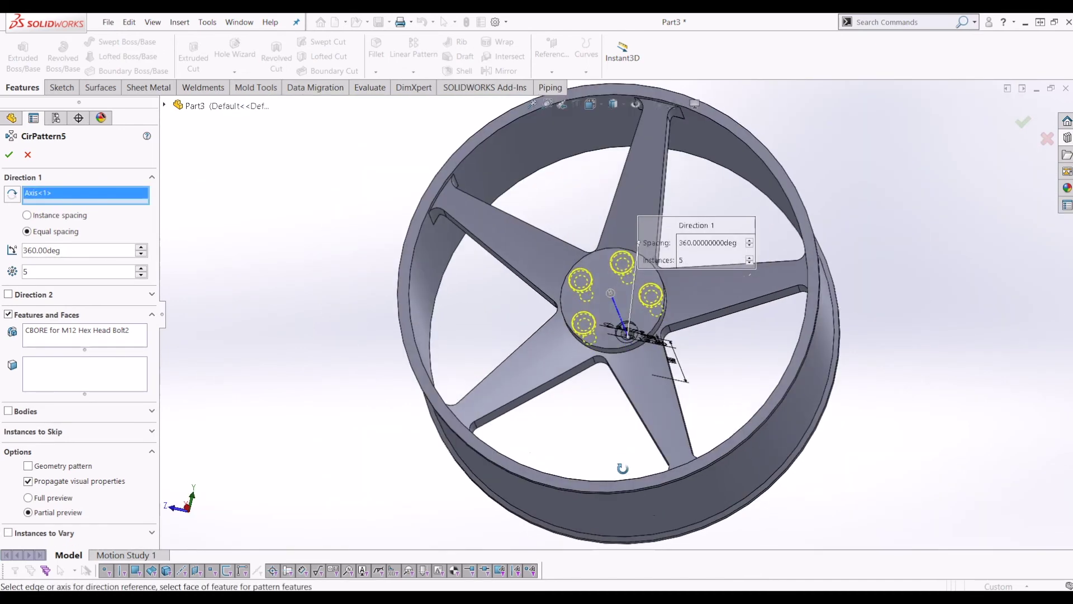
left_click(10, 154)
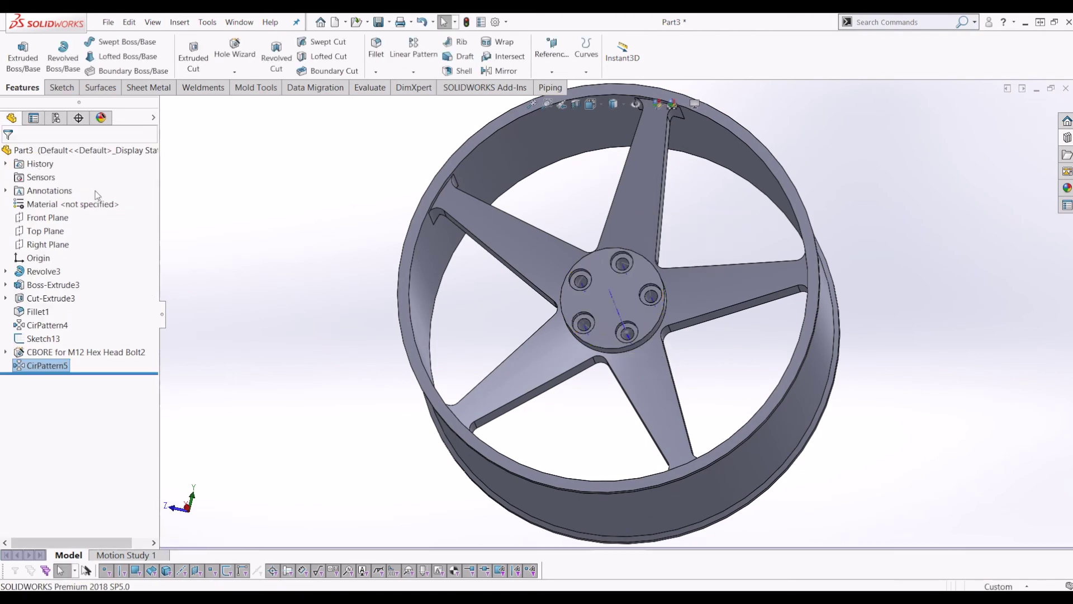
- Inspect the patterned bolt holes on the boss and the surrounding spokes from several angles
middle_click_drag(339, 119, 439, 154)
scroll(441, 144, "down", 1)
middle_click_drag(559, 280, 576, 307)
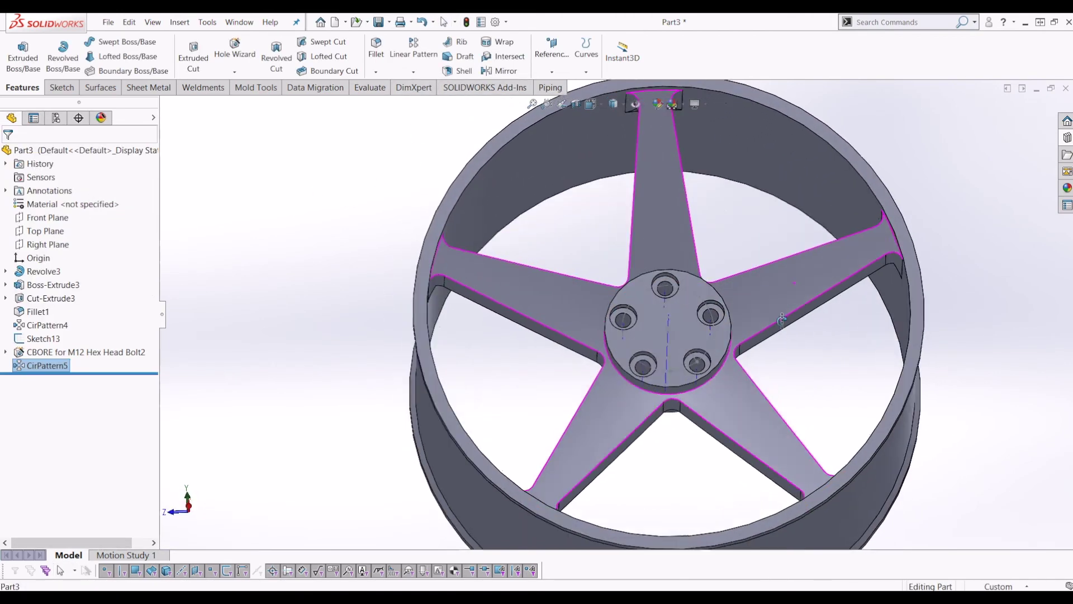
scroll(575, 307, "up", 3)
middle_click_drag(746, 302, 608, 313)
scroll(608, 318, "down", 3)
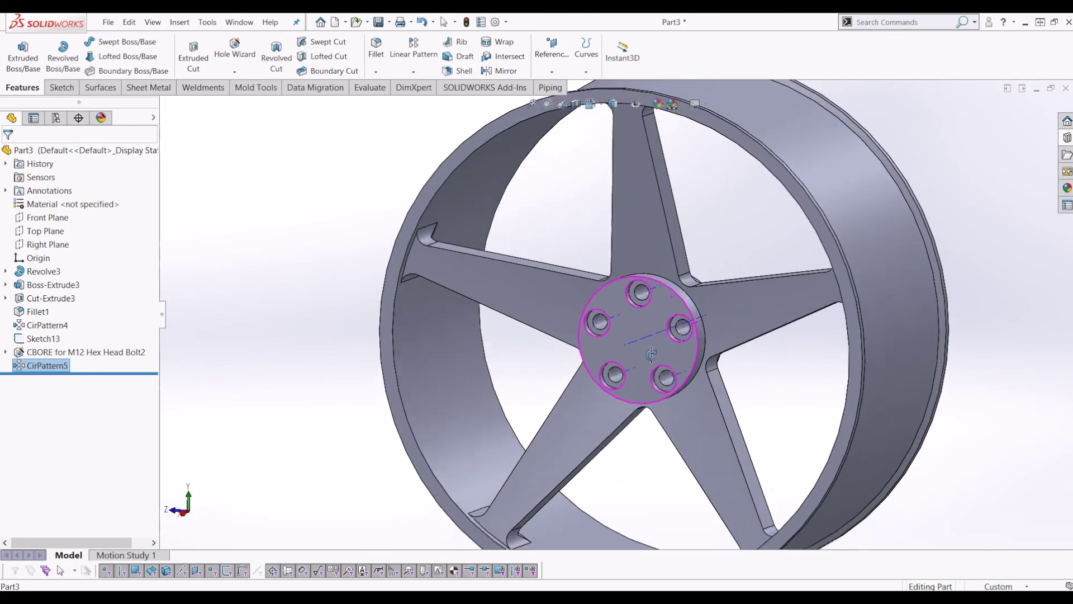
scroll(631, 313, "up", 2)
- Start a sketch on the boss's front face and draw a circle of about 45 mm radius centred on the origin
left_click(622, 312)
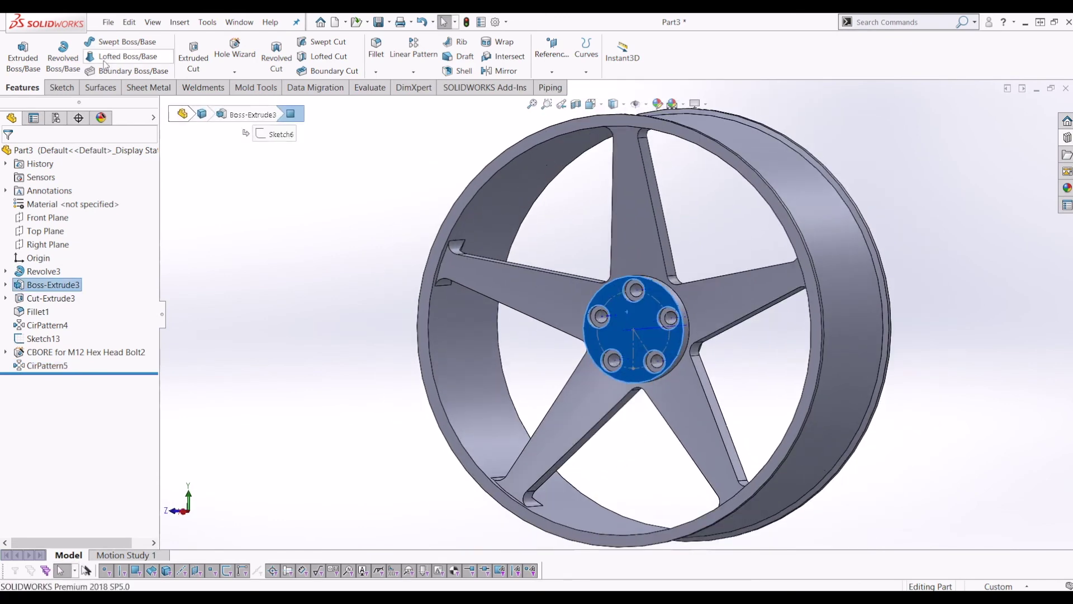
left_click(62, 88)
left_click(17, 47)
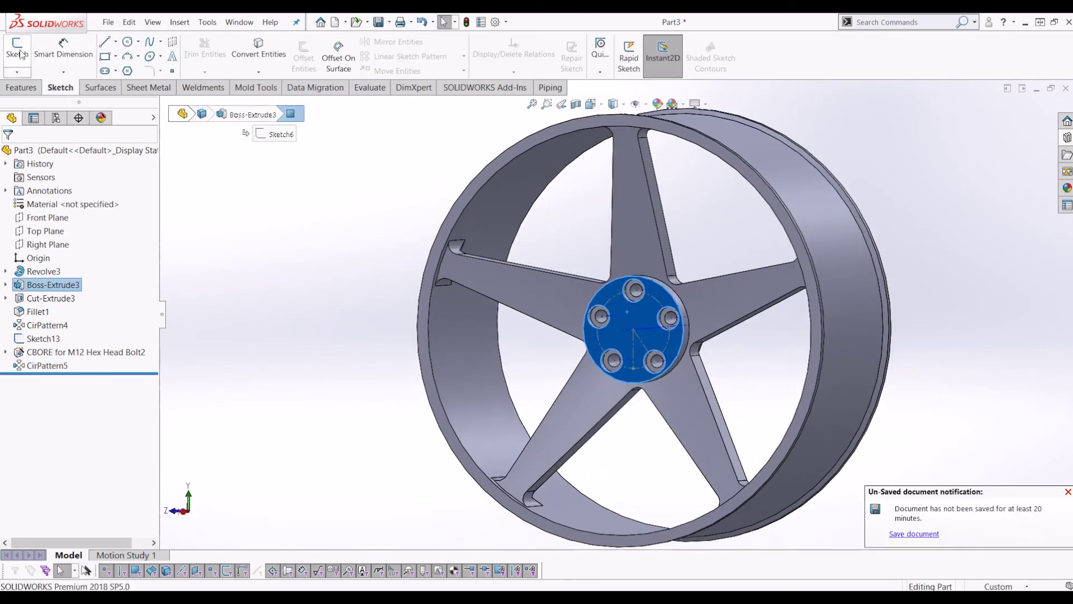
key("ctrl+8")
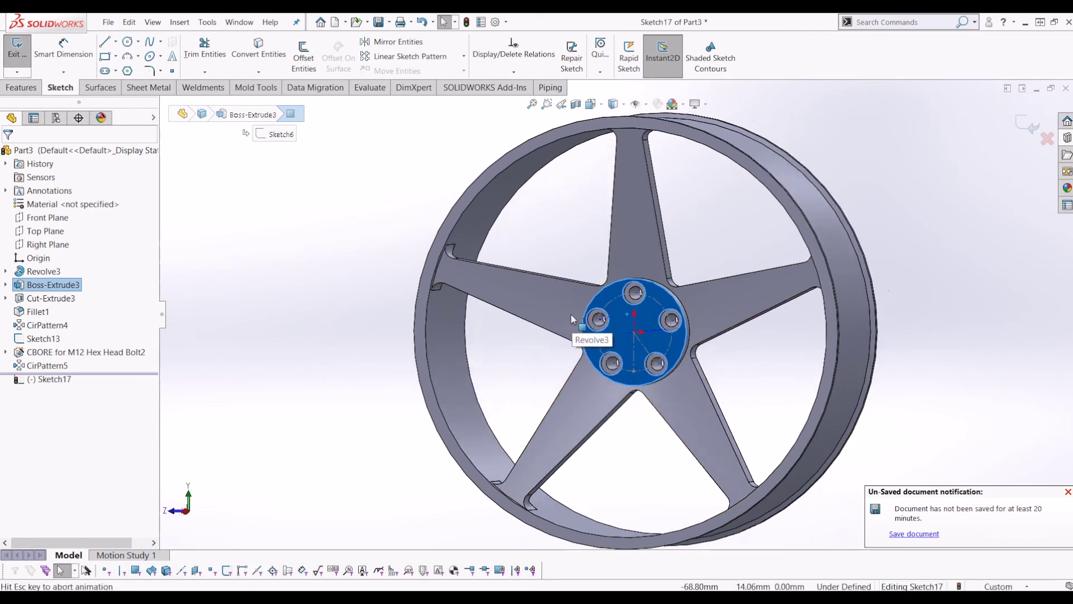
left_click(128, 42)
scroll(617, 316, "down", 4)
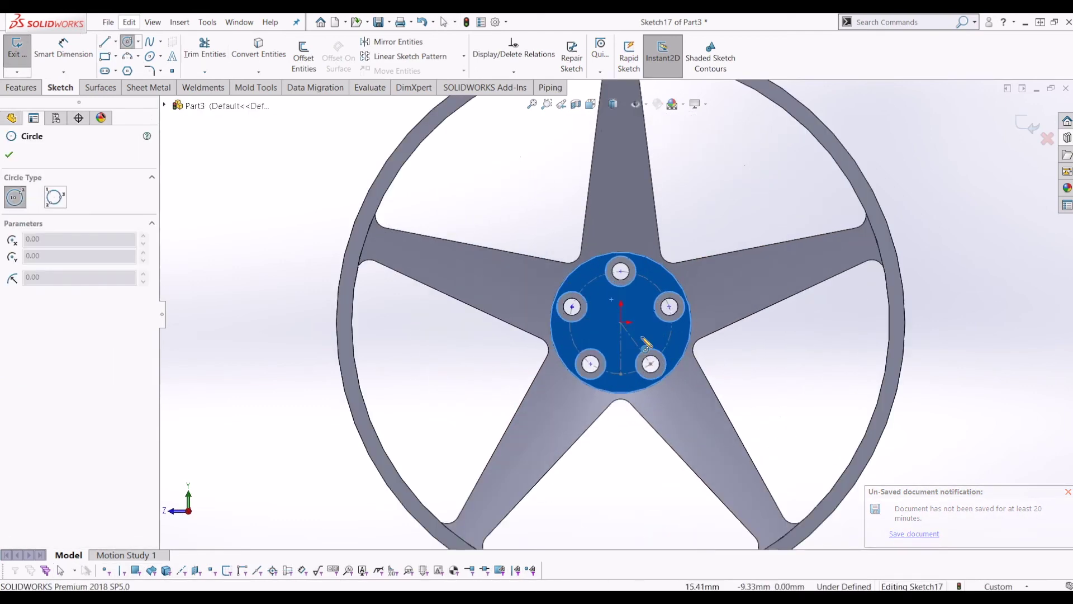
left_click(621, 318)
left_click(646, 260)
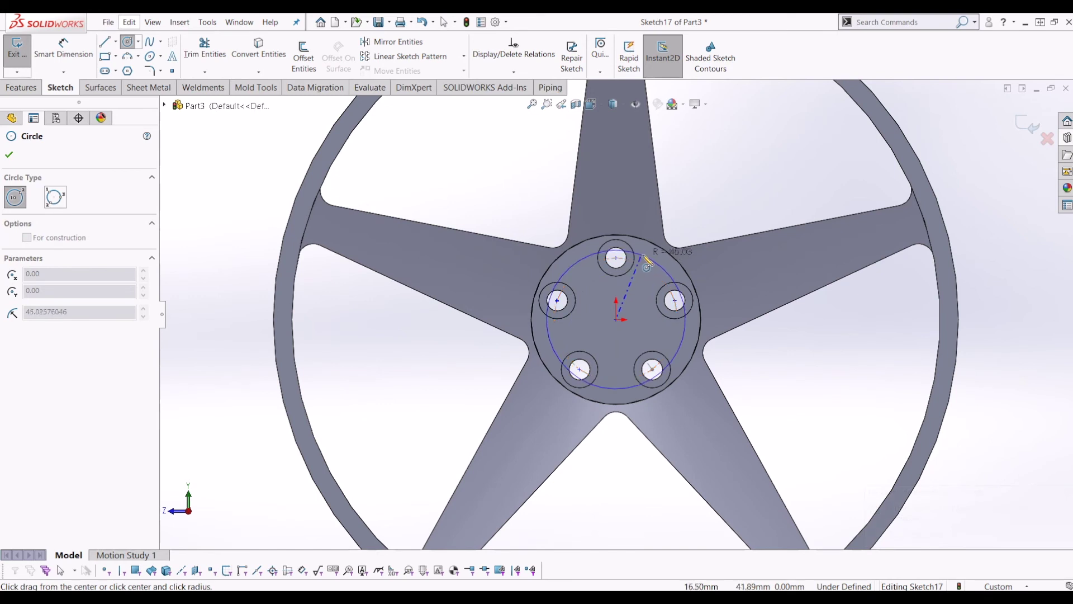
left_click(643, 257)
key("Escape")
- Dimension the circle's diameter as 90 mm
left_click(54, 51)
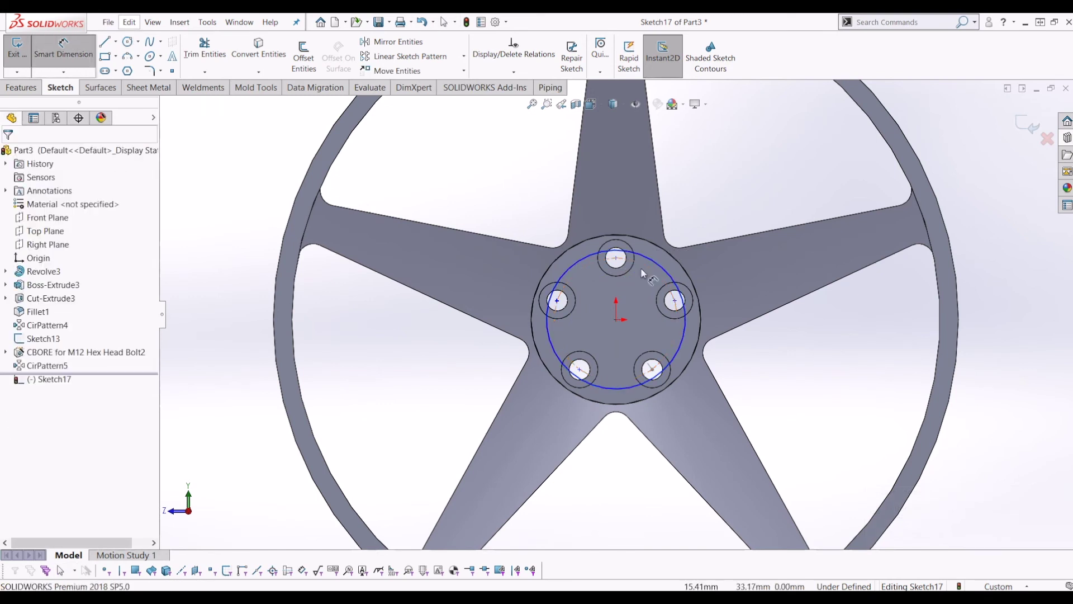
left_click(657, 270)
left_click(741, 193)
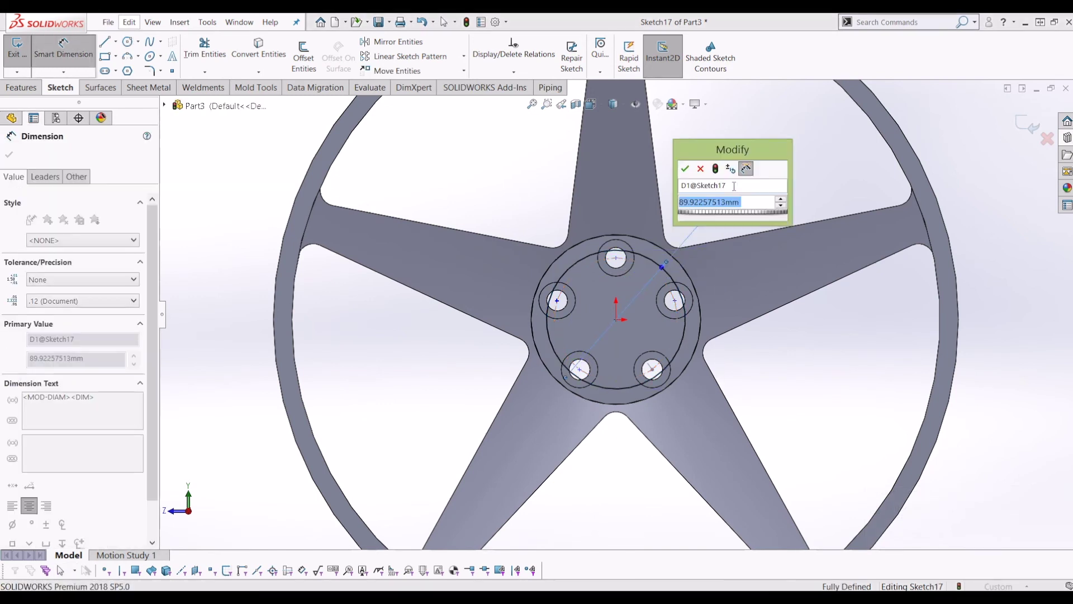
type("90")
key("Return")
key("Escape")
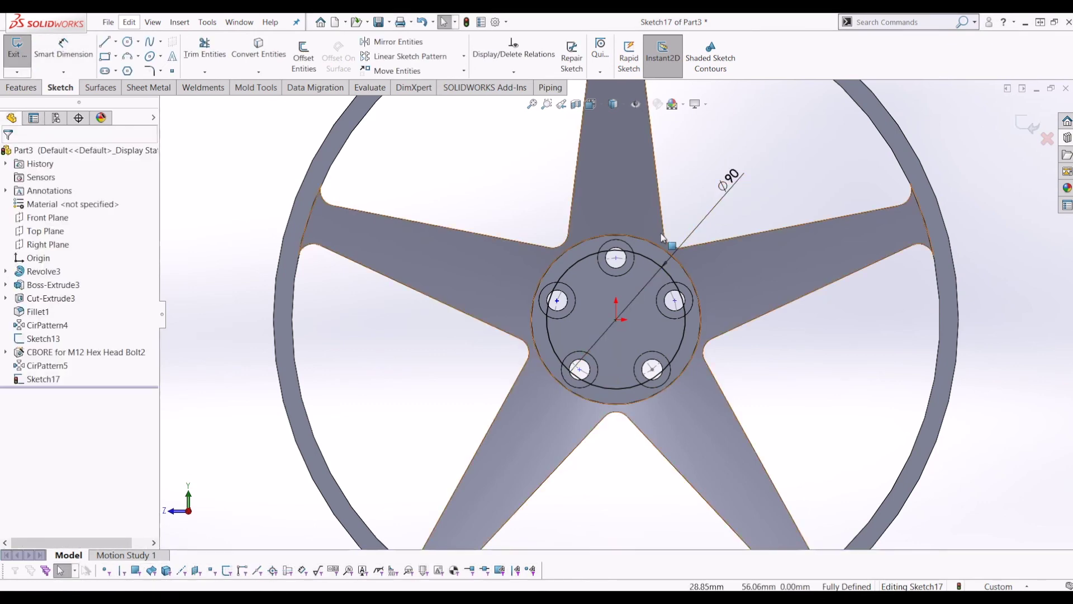
- Cut-extrude the circle into the boss, trying a 20 mm blind depth before using Up To Surface with a bolt hole's counterbore floor
left_click(13, 51)
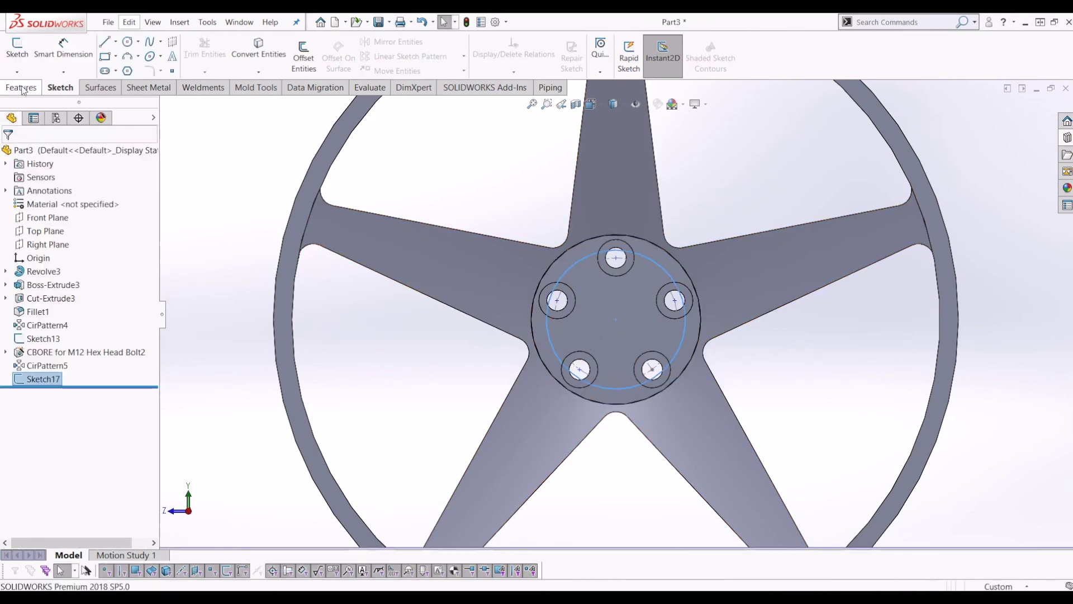
left_click(193, 56)
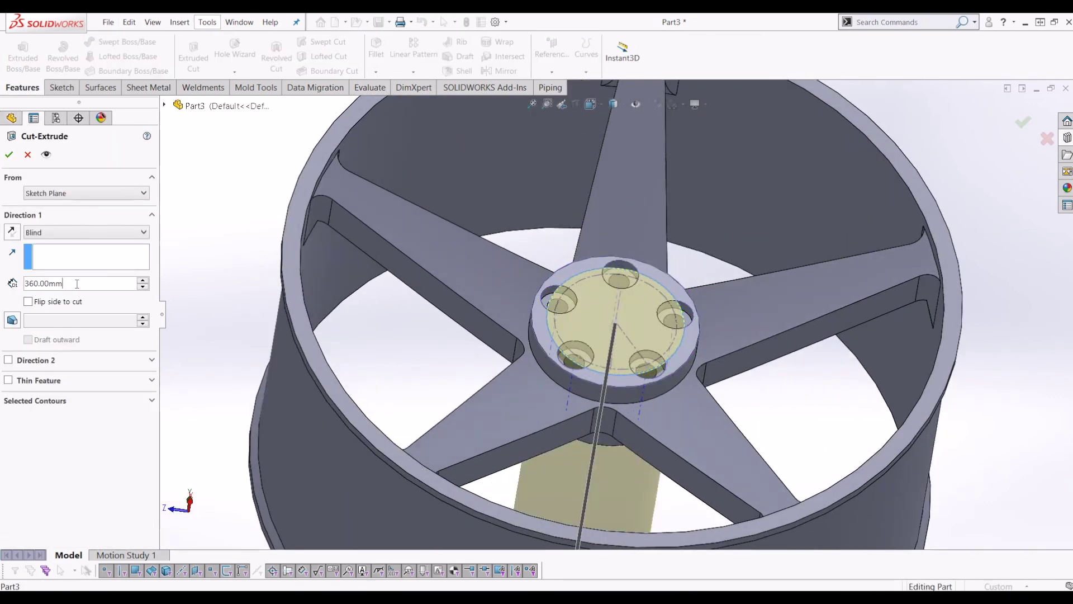
type("20")
key("Return")
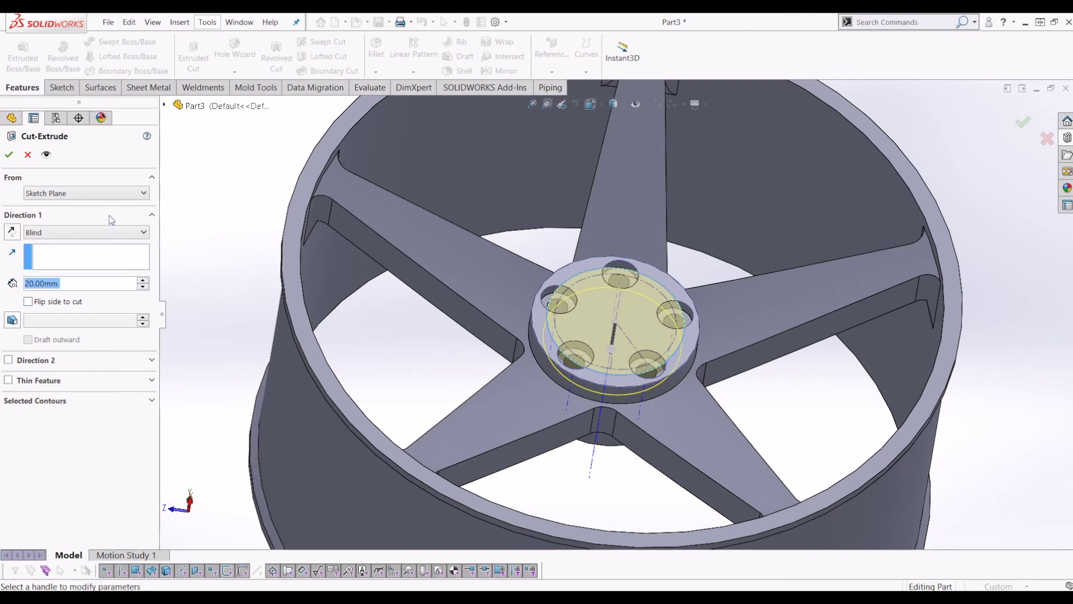
left_click(113, 232)
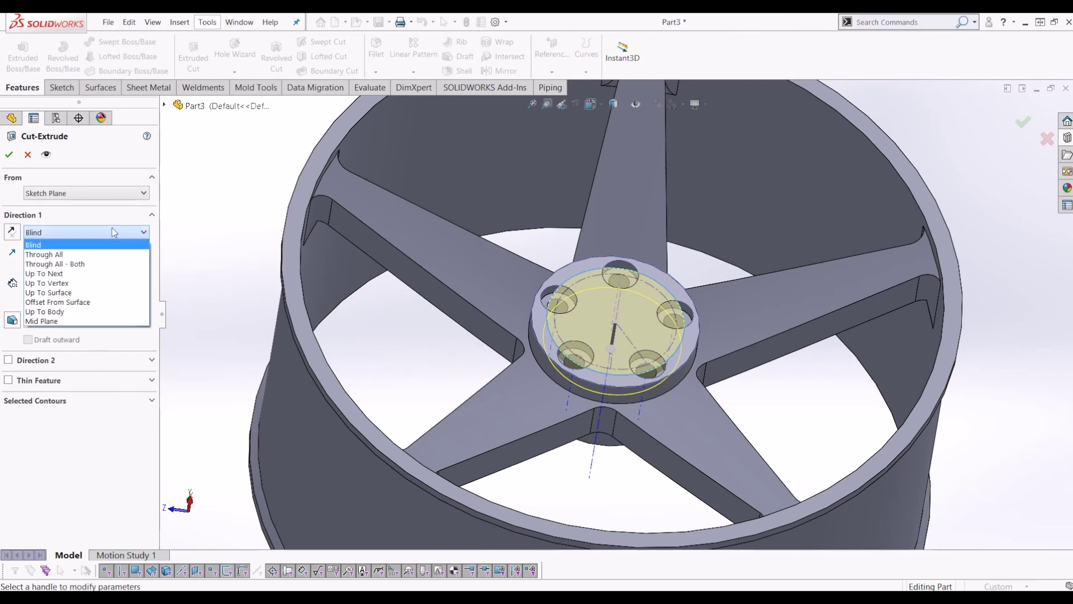
left_click(124, 292)
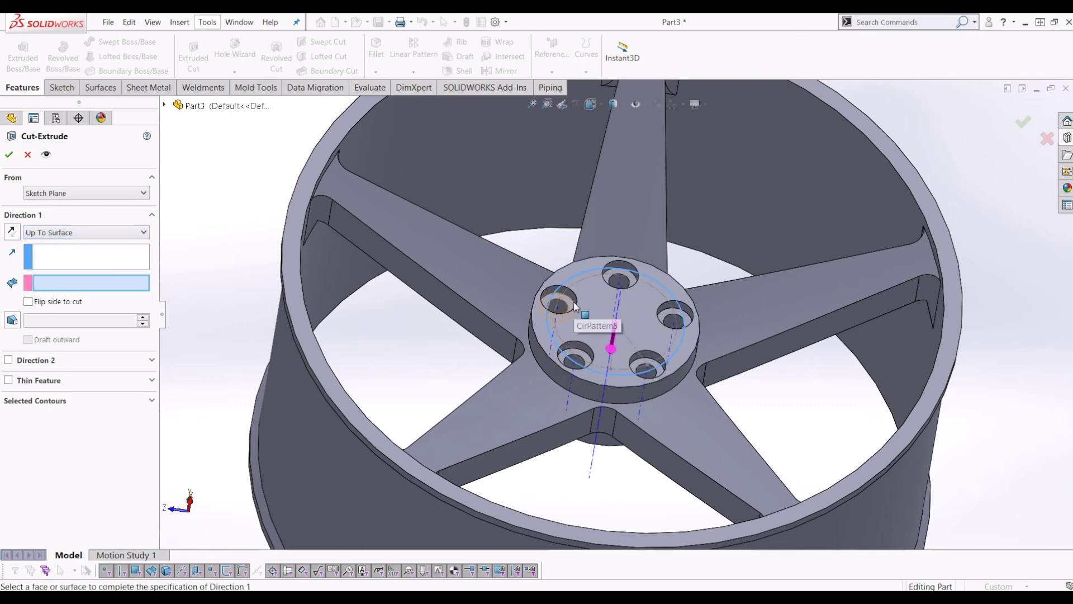
left_click(584, 321)
left_click(8, 155)
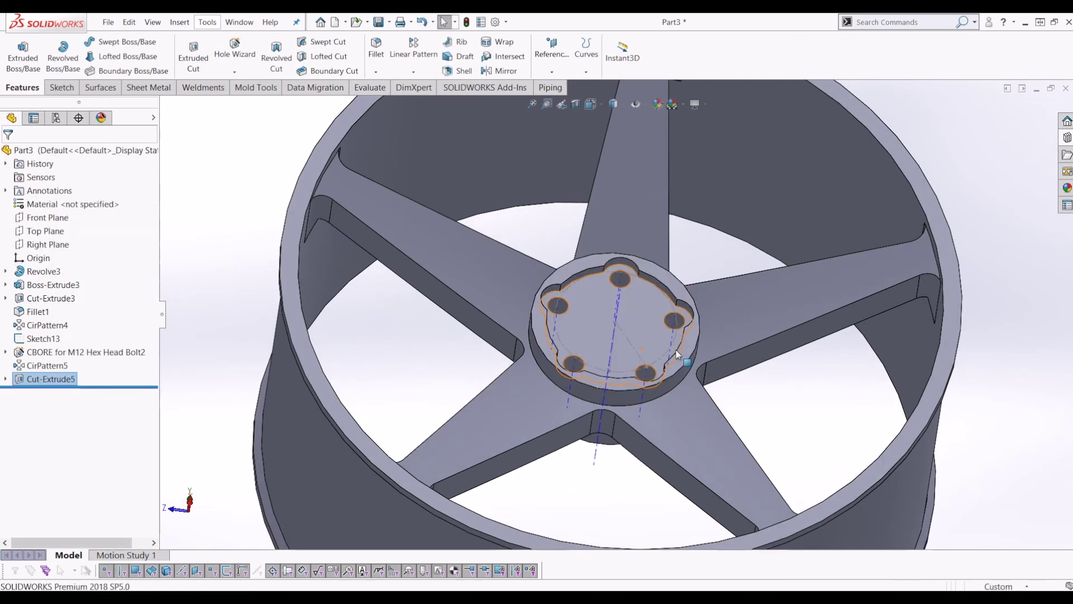
- Edit the central recess cut's sketch, set the circle's diameter to 50 mm and exit the sketch
scroll(661, 395, "down", 2)
scroll(658, 391, "up", 1)
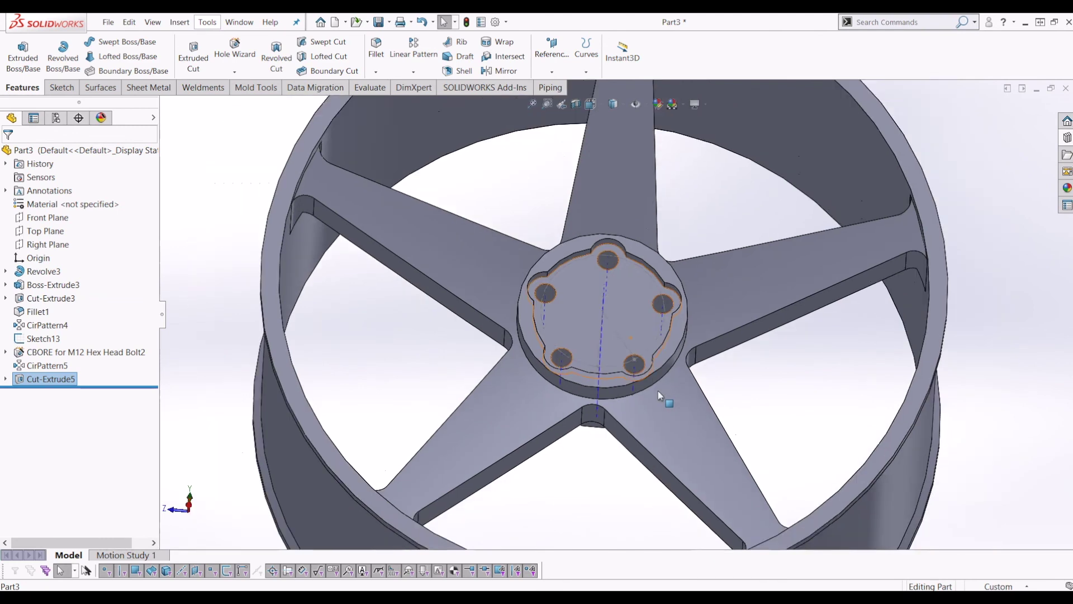
scroll(658, 391, "up", 2)
middle_click_drag(659, 391, 628, 324)
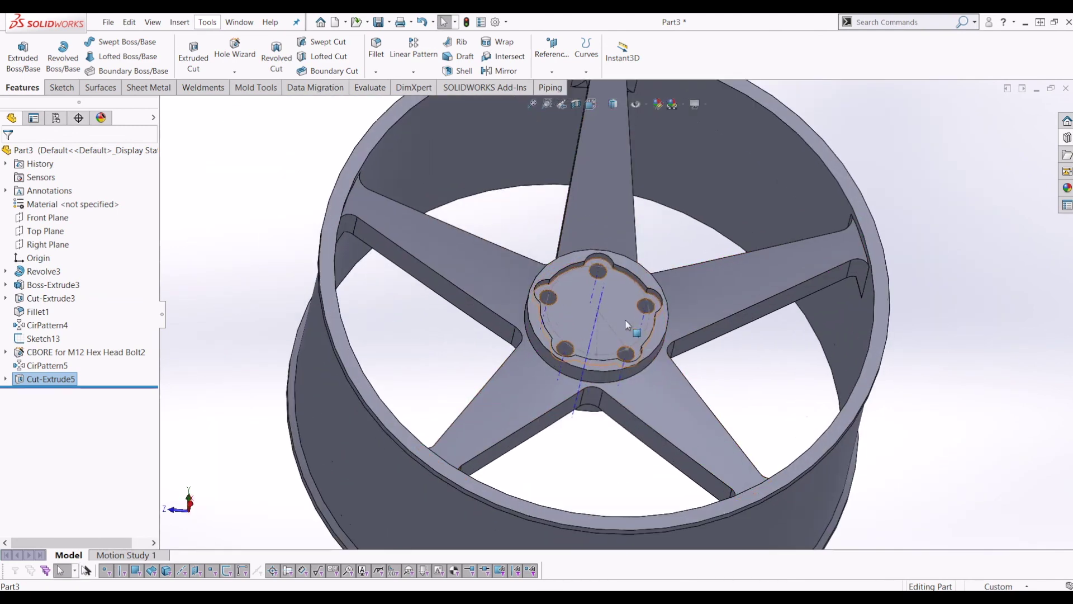
right_click(38, 381)
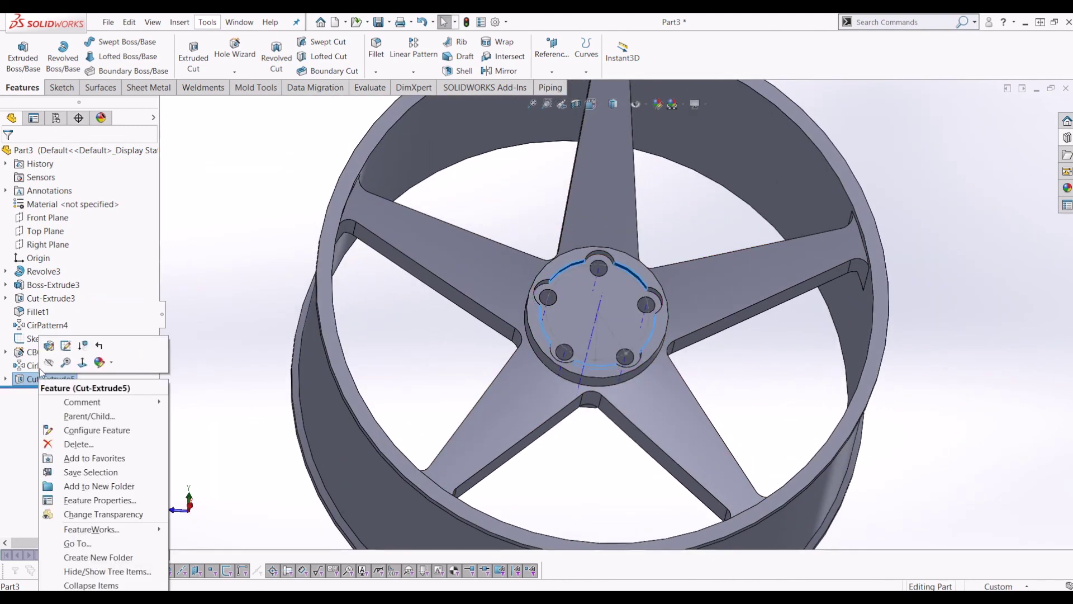
left_click(48, 363)
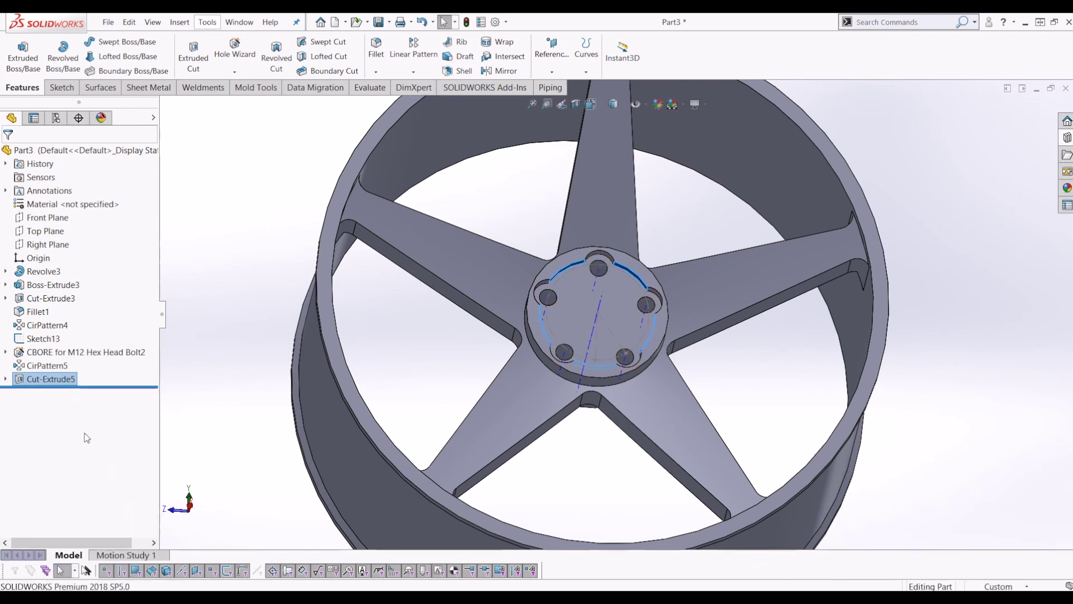
right_click(65, 380)
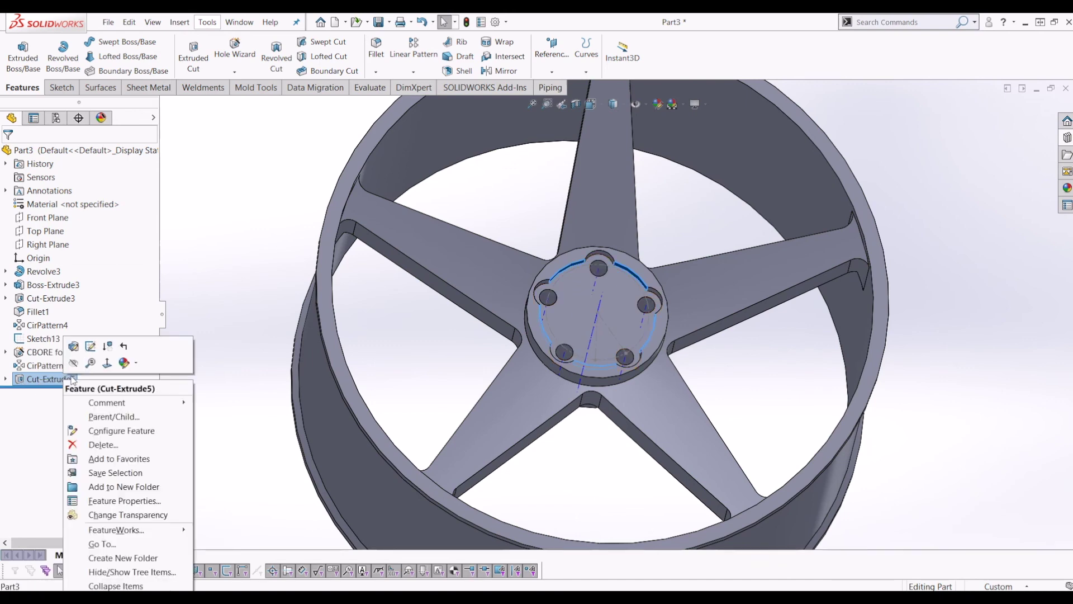
left_click(90, 346)
left_click(693, 213)
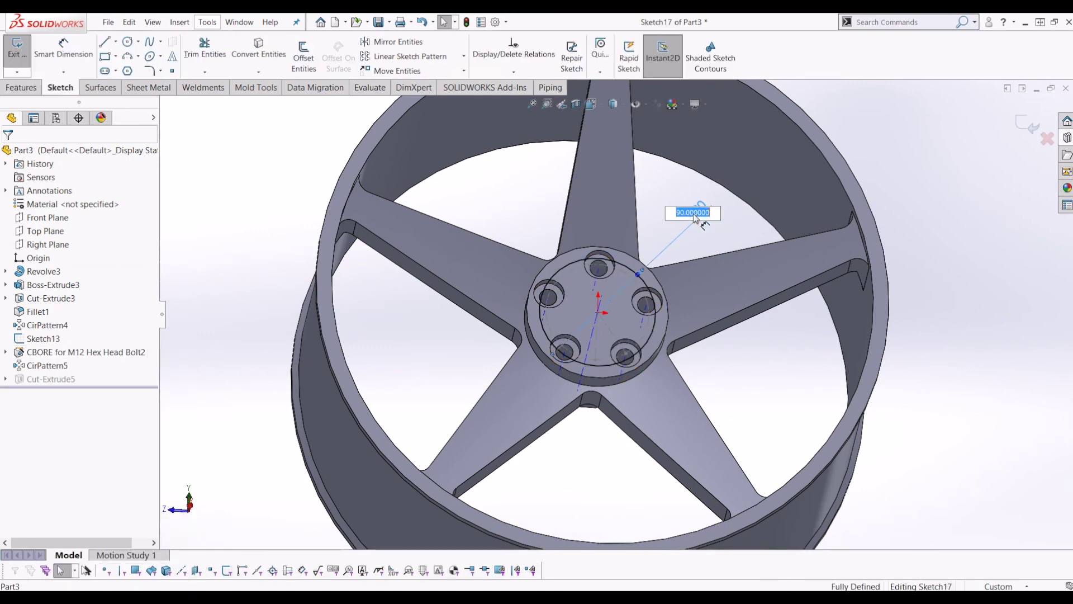
left_click_drag(711, 213, 529, 176)
type("50")
key("Return")
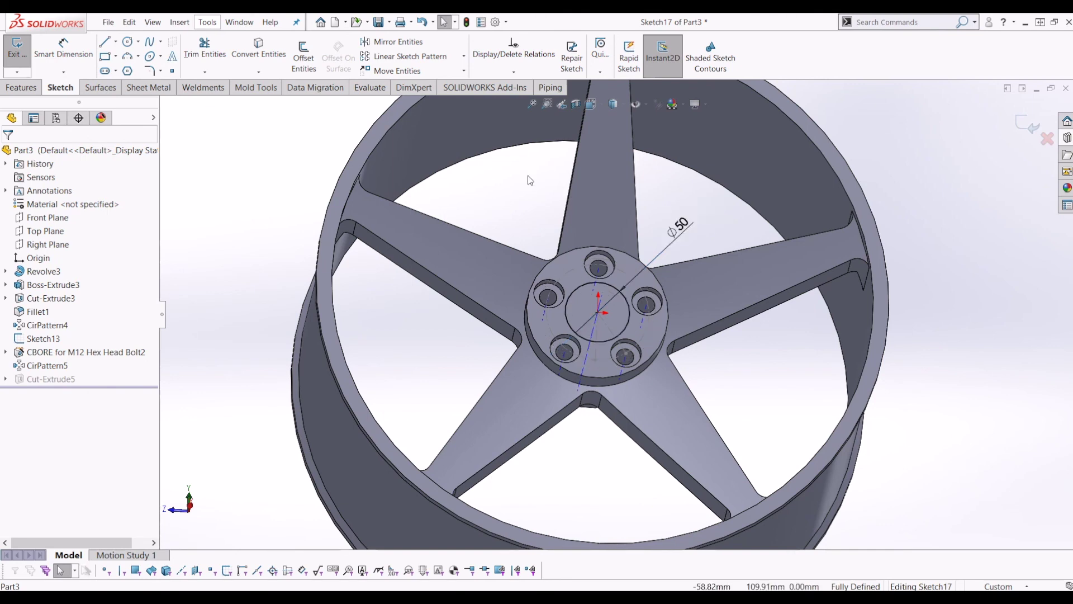
left_click(8, 35)
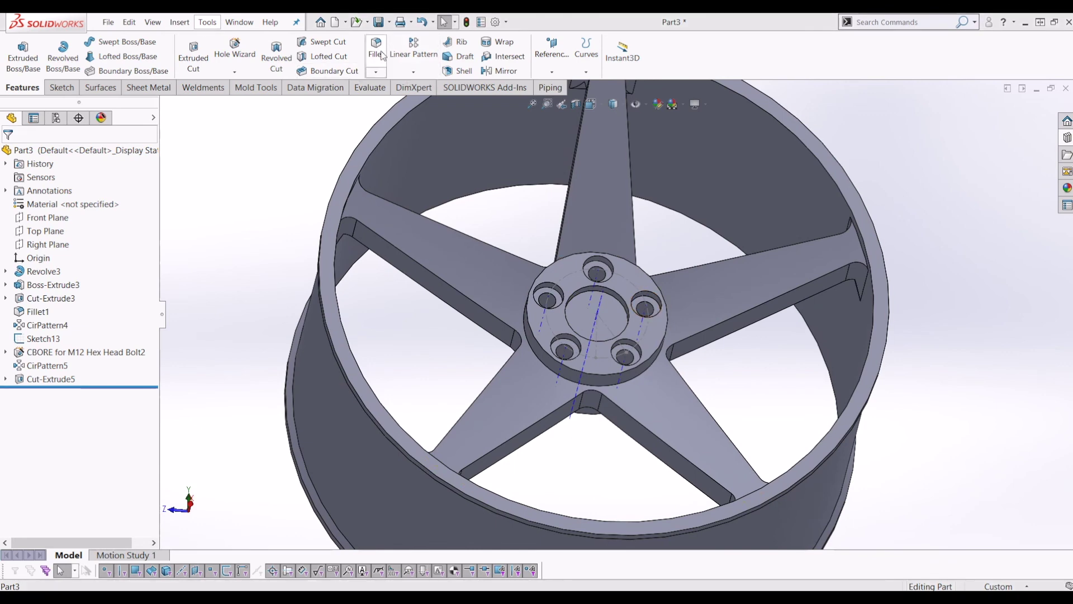
- Chamfer the boss's outer front edge and the central recess's rim by 10 mm at 45°
left_click(376, 72)
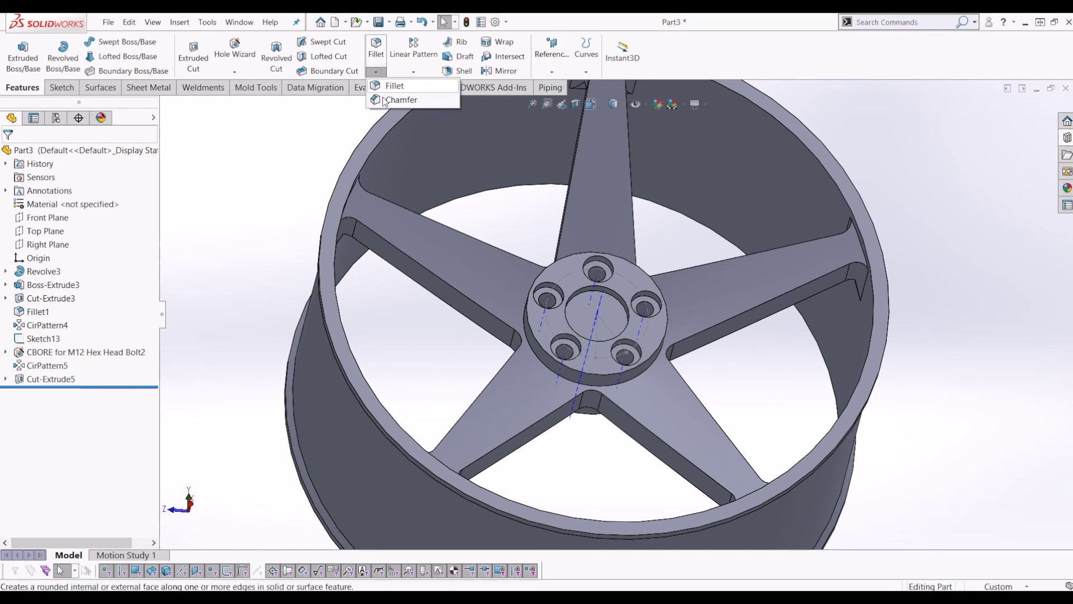
left_click(391, 101)
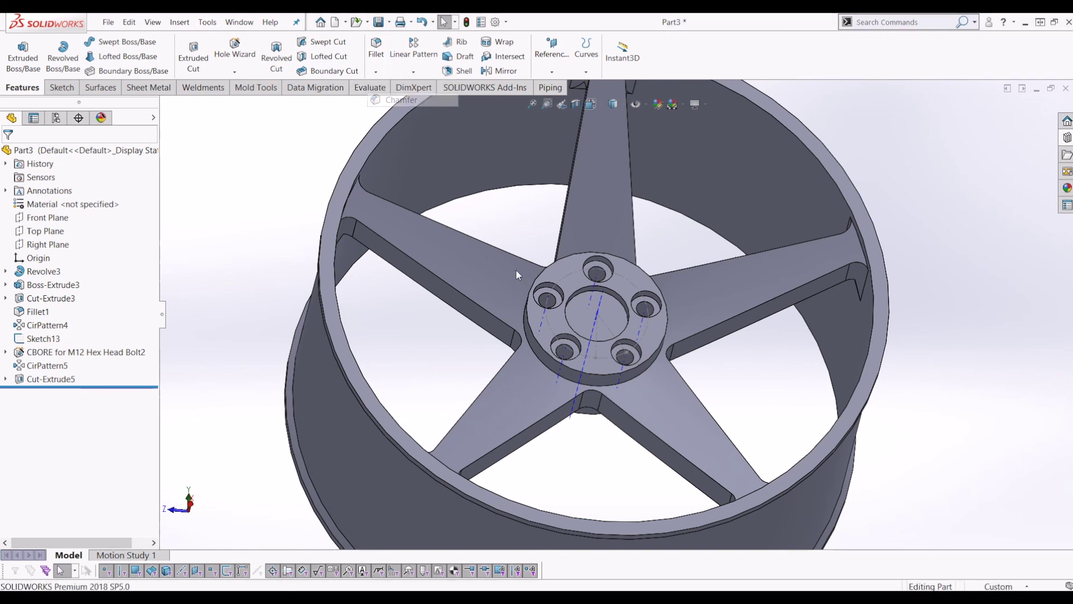
left_click(542, 284)
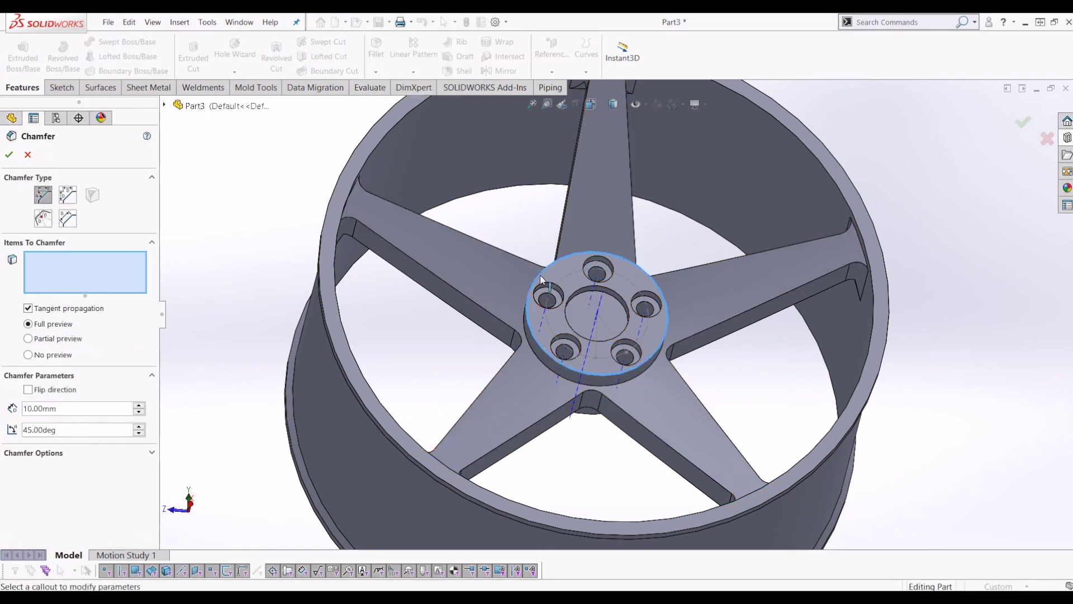
left_click(605, 291)
mouse_move(617, 319)
middle_mouse_down()
mouse_move(598, 316)
mouse_move(632, 324)
mouse_move(603, 319)
middle_mouse_up()
left_click(9, 155)
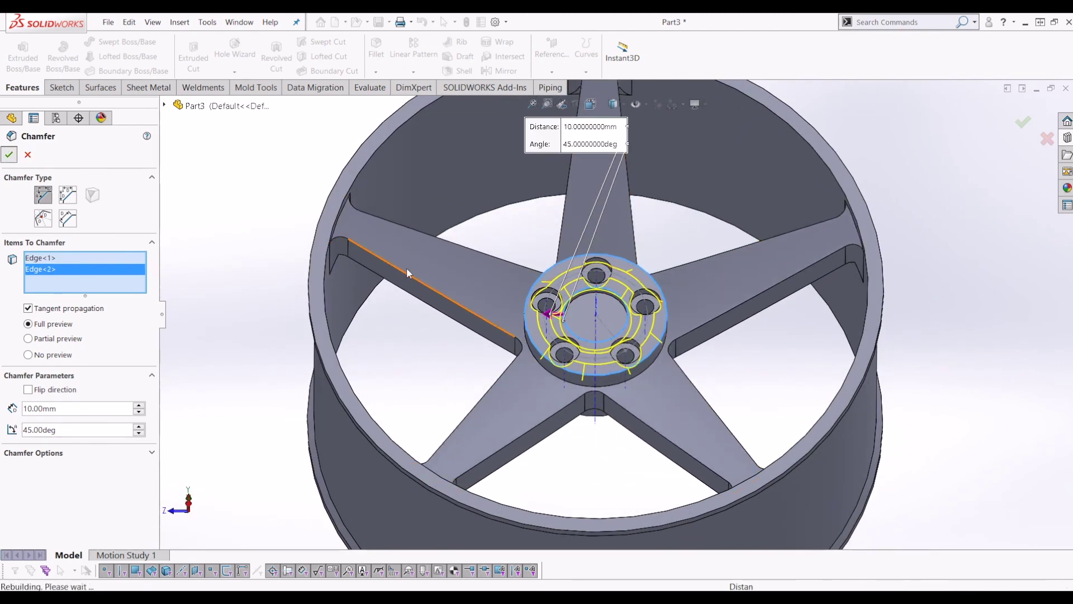
- Examine the whole wheel from the front, side and back, including the chamfered boss
middle_click_drag(503, 347, 659, 370)
scroll(660, 370, "up", 3)
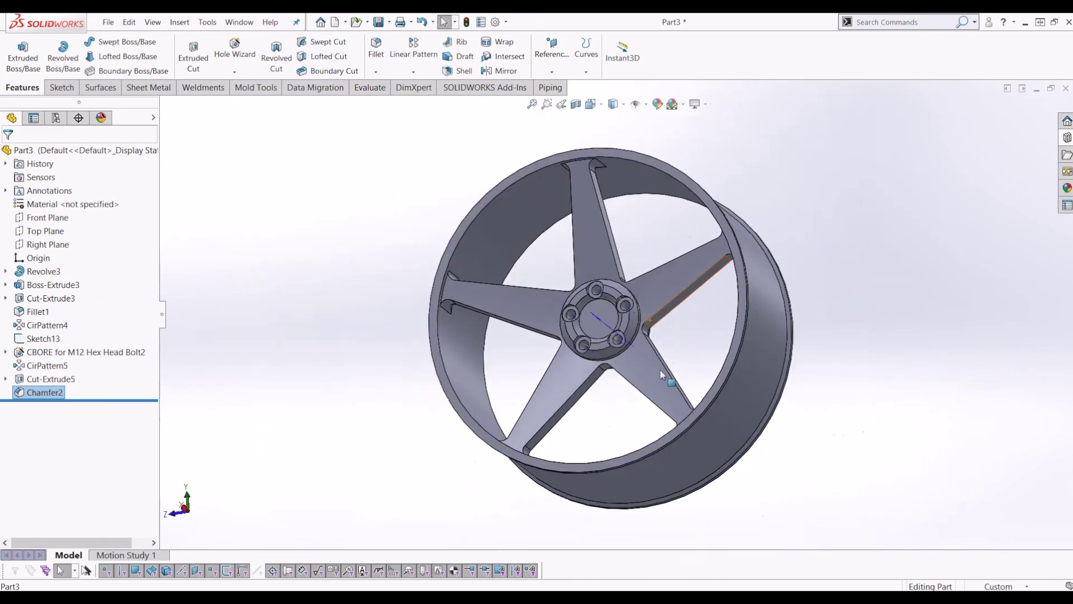
scroll(634, 274, "up", 2)
middle_click_drag(635, 274, 627, 328)
left_click(895, 360)
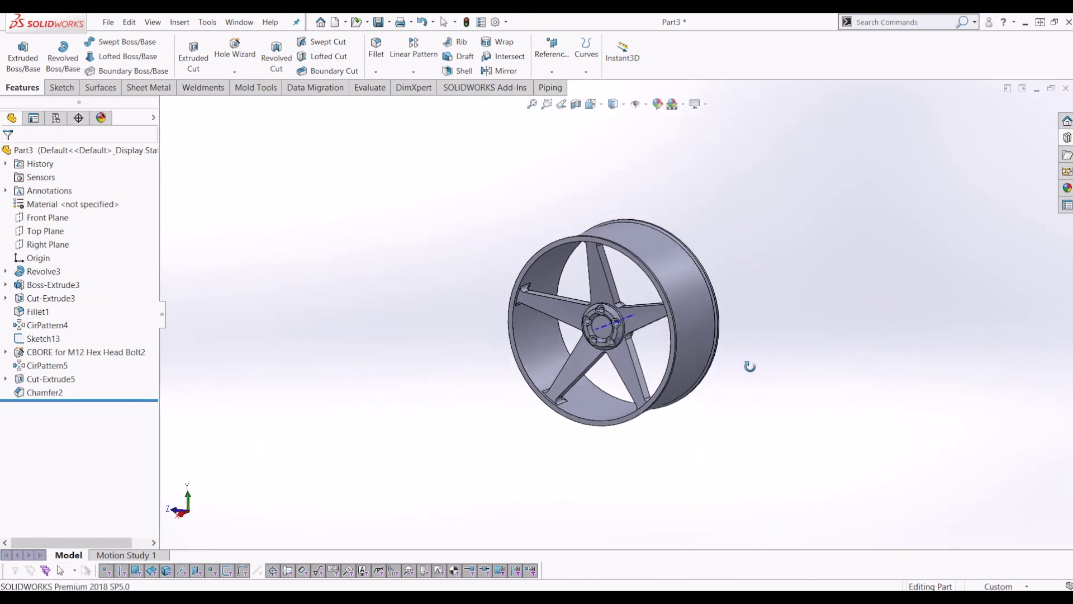
key("f")
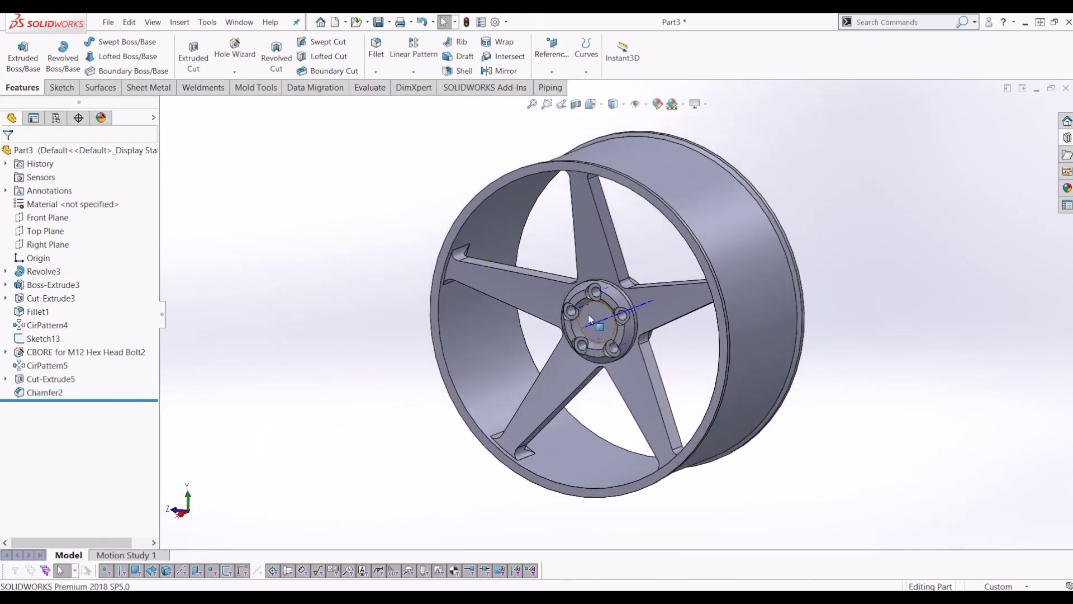
middle_click_drag(497, 290, 823, 299)
middle_click_drag(766, 312, 485, 329)
scroll(950, 290, "up", 3)
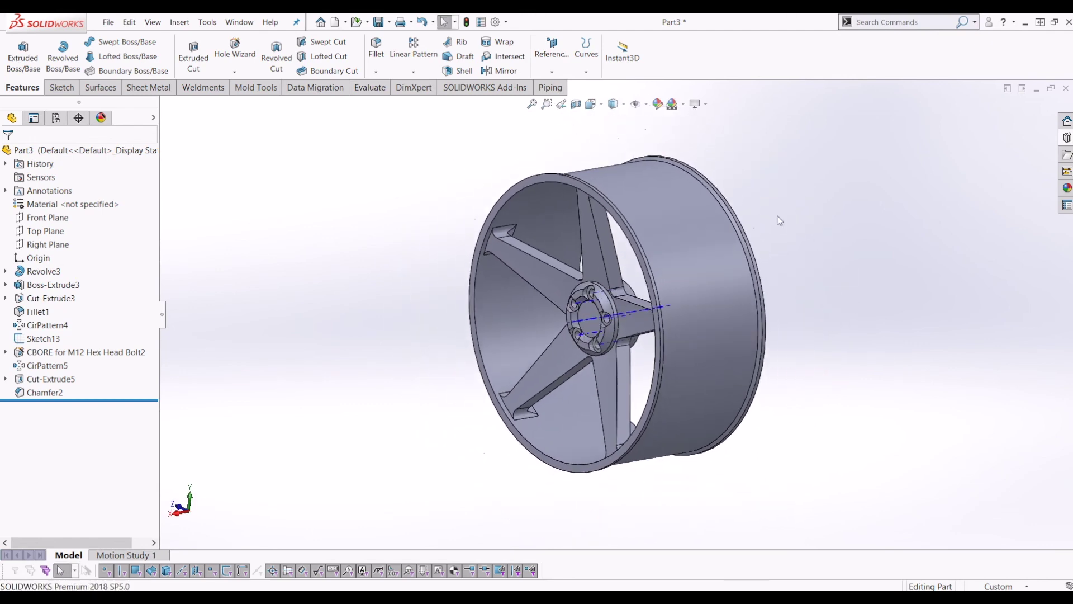